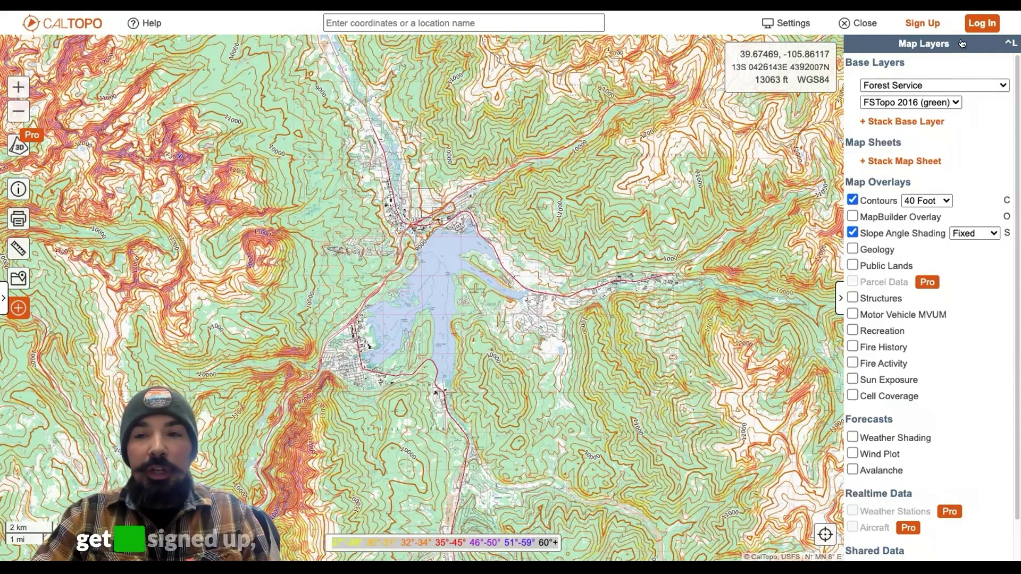
# Log in to the mapping account by continuing with an existing Google account, and collapse the Map Objects list
pyautogui.click(982, 23)
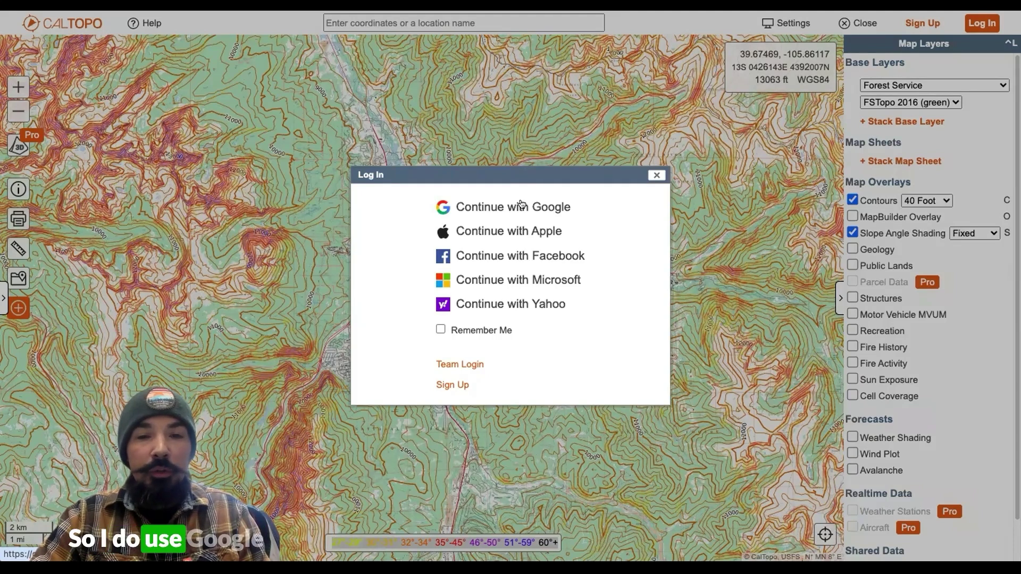
pyautogui.click(484, 205)
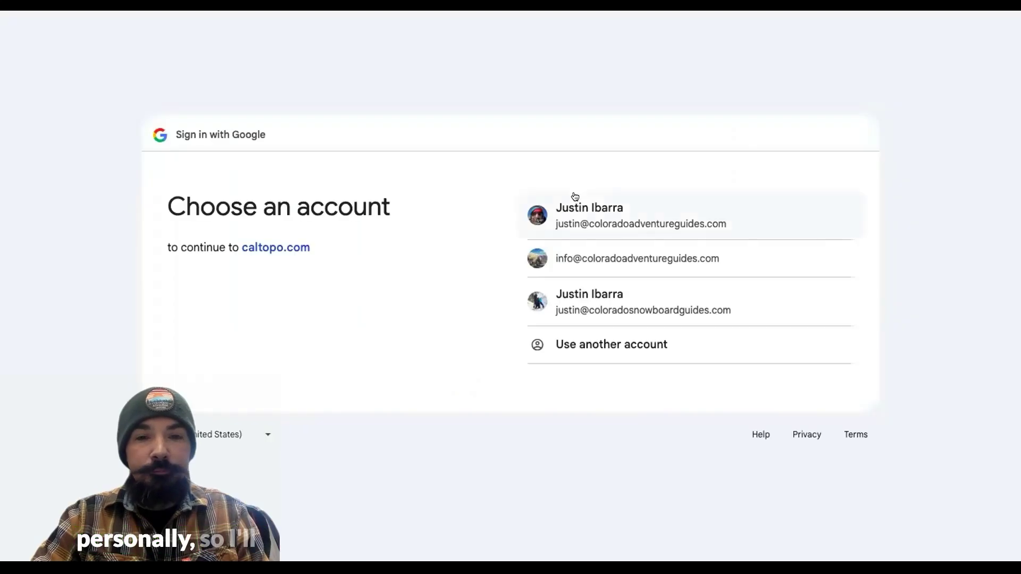
pyautogui.click(643, 303)
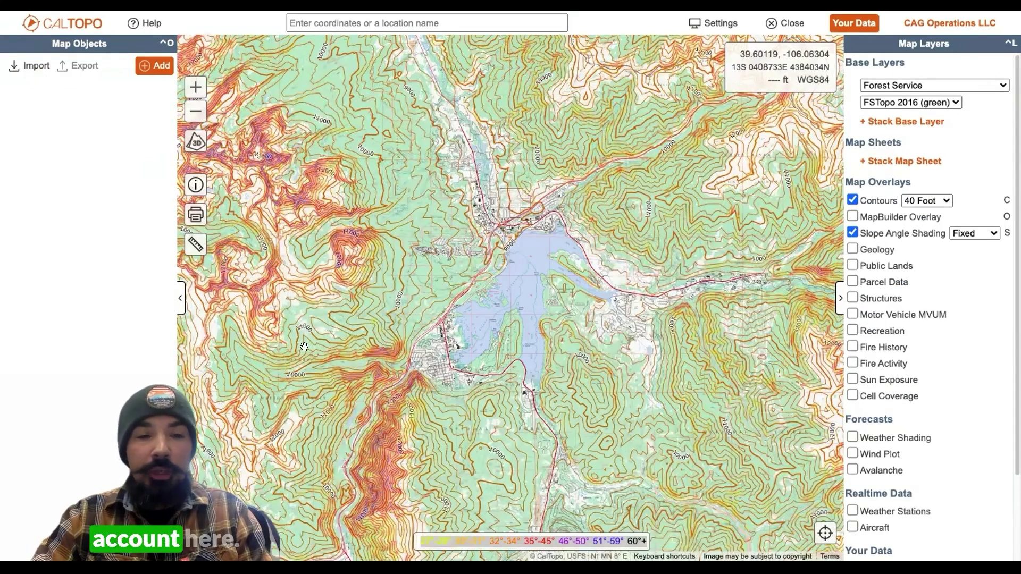
pyautogui.click(180, 296)
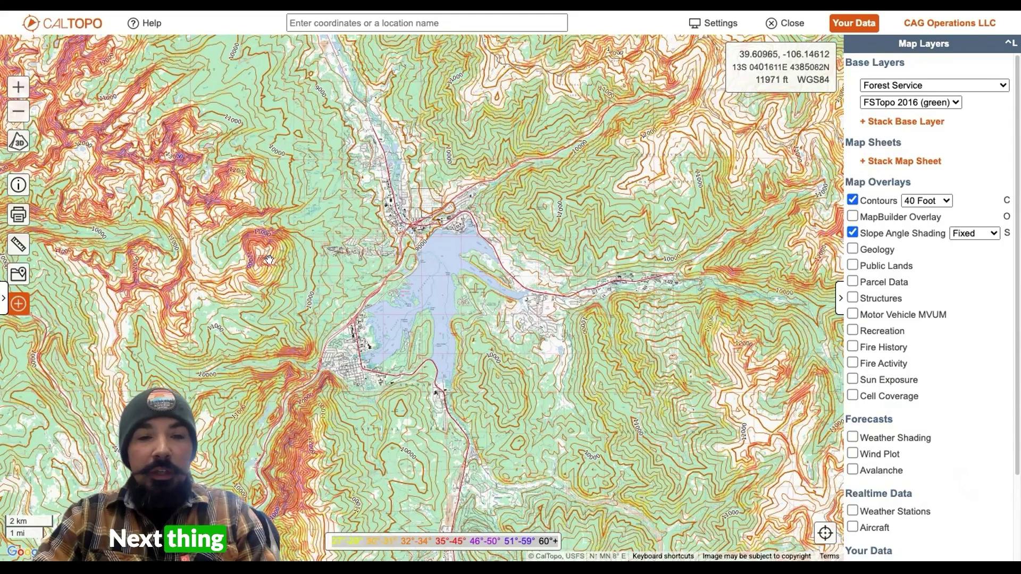
# Search for "Loveland Pass, Colorado" and bring the map to that location
pyautogui.scroll(-2, 299, 248)
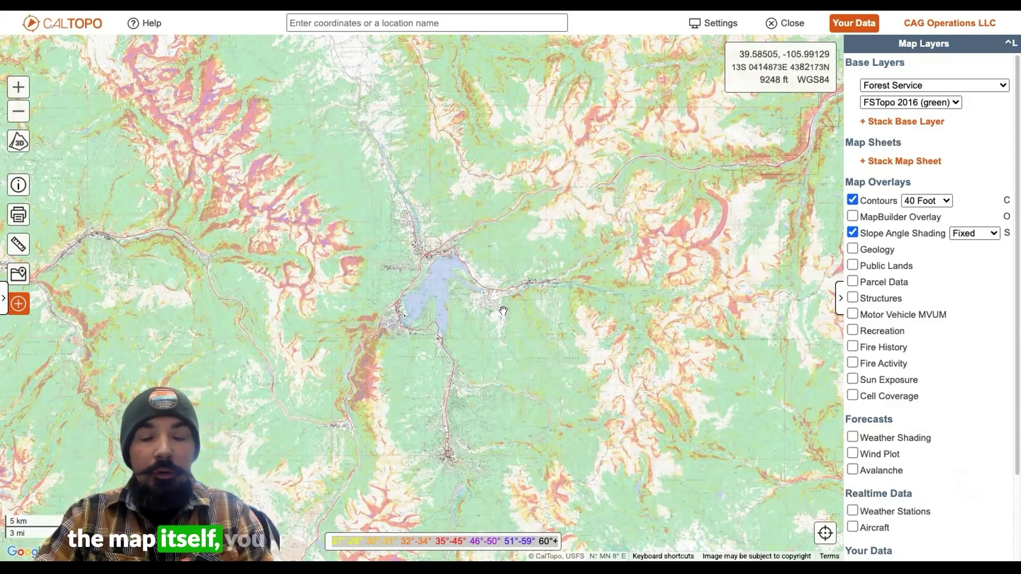
pyautogui.moveTo(651, 207); pyautogui.dragTo(507, 238)
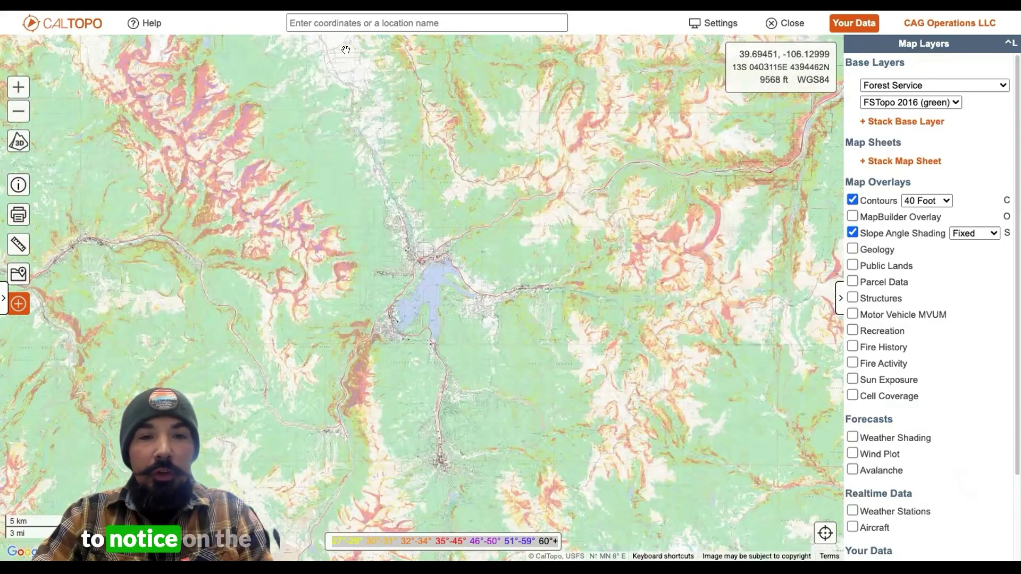
pyautogui.click(342, 20)
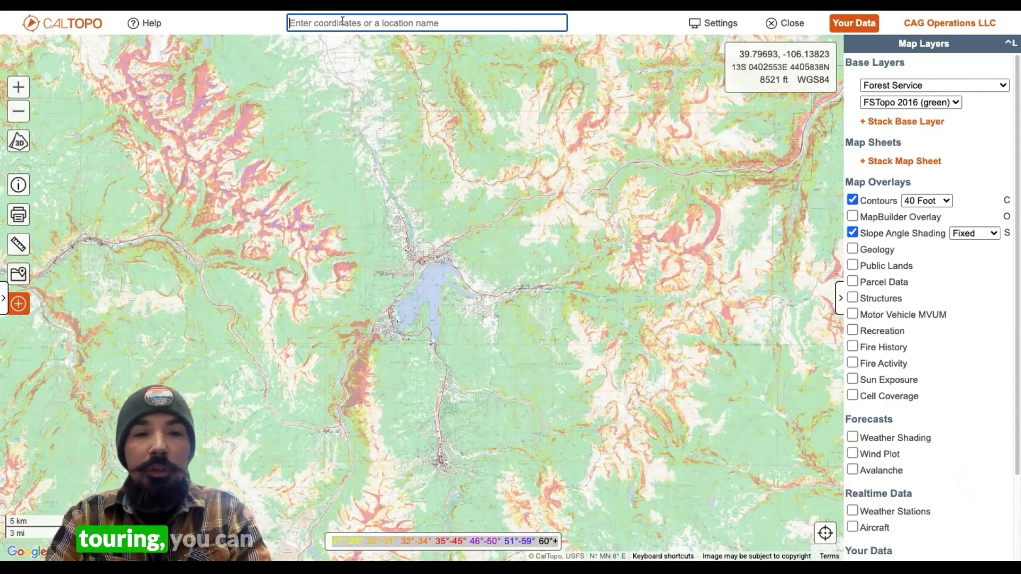
pyautogui.write('Love')
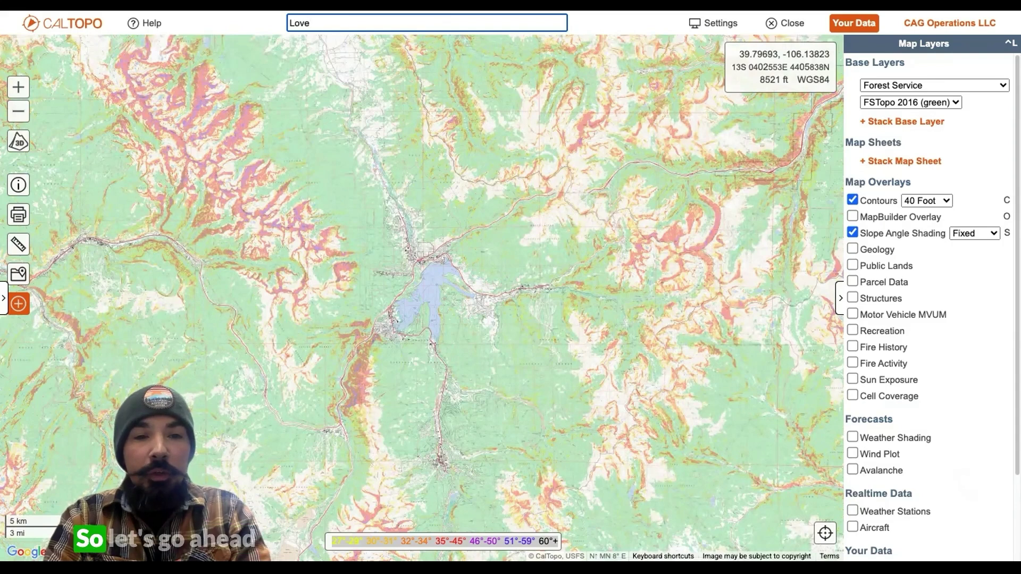
pyautogui.write('land Pass, ')
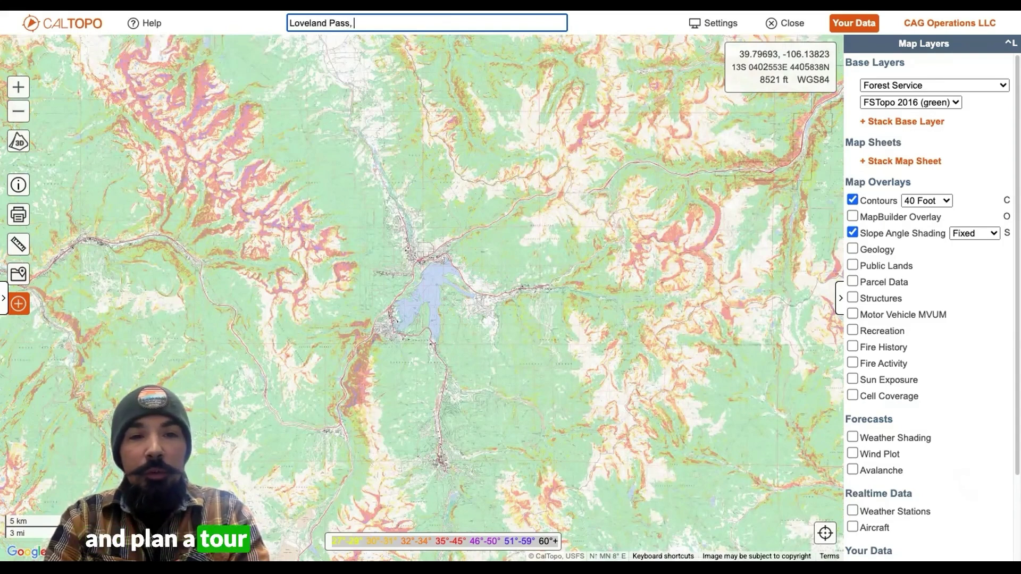
pyautogui.write('Colorado')
pyautogui.press('Return')
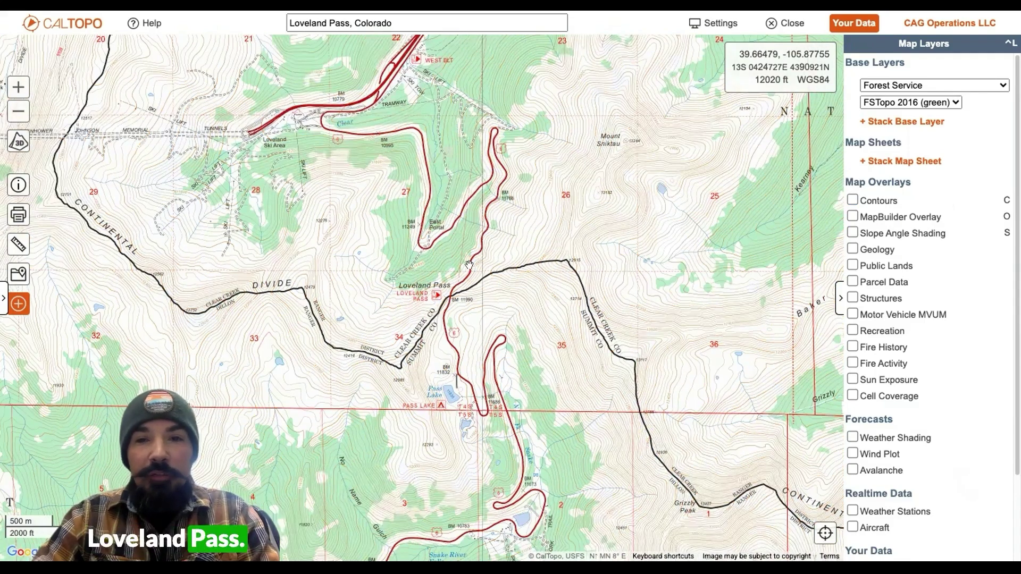
# Review the base layer choices, keep Forest Service, and examine its contour lines and green vegetation areas around Loveland Pass
pyautogui.click(945, 86)
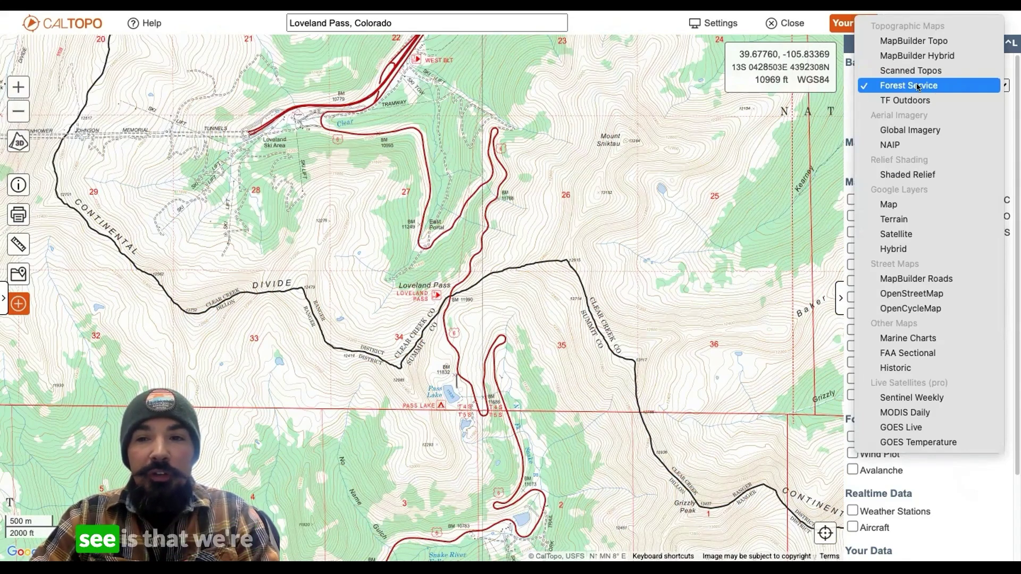
pyautogui.click(922, 86)
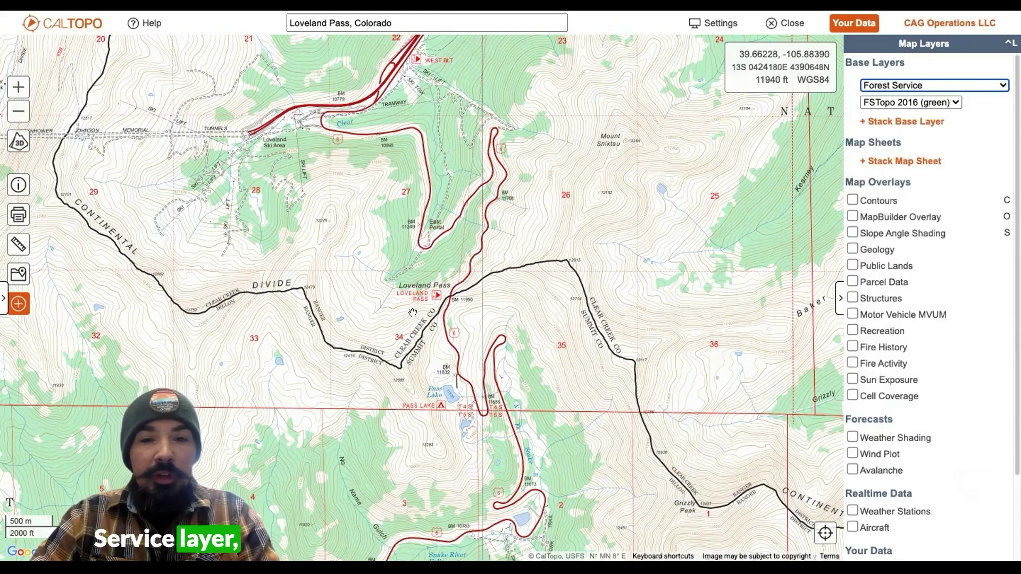
pyautogui.scroll(1, 390, 305)
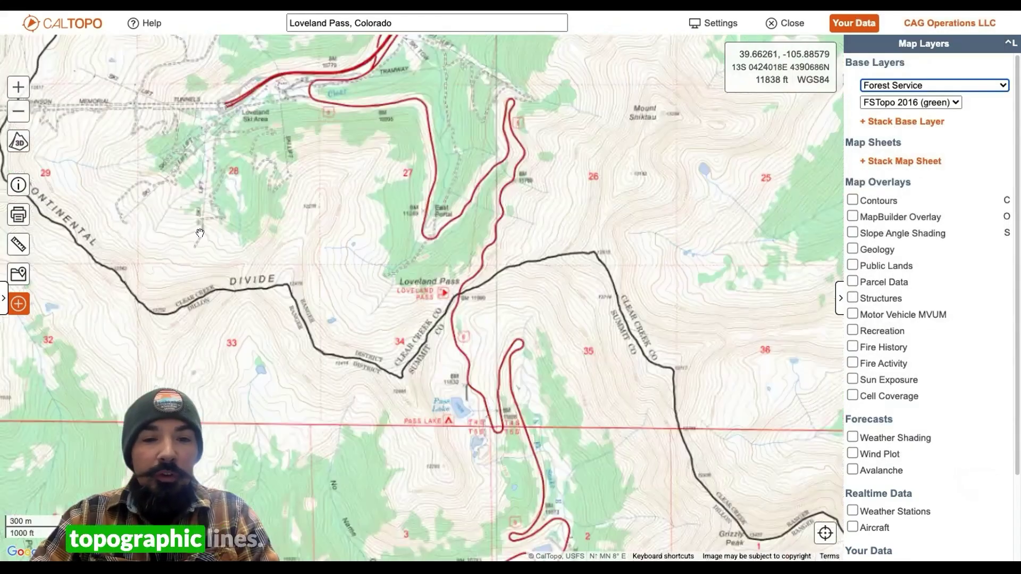
pyautogui.scroll(2, 393, 308)
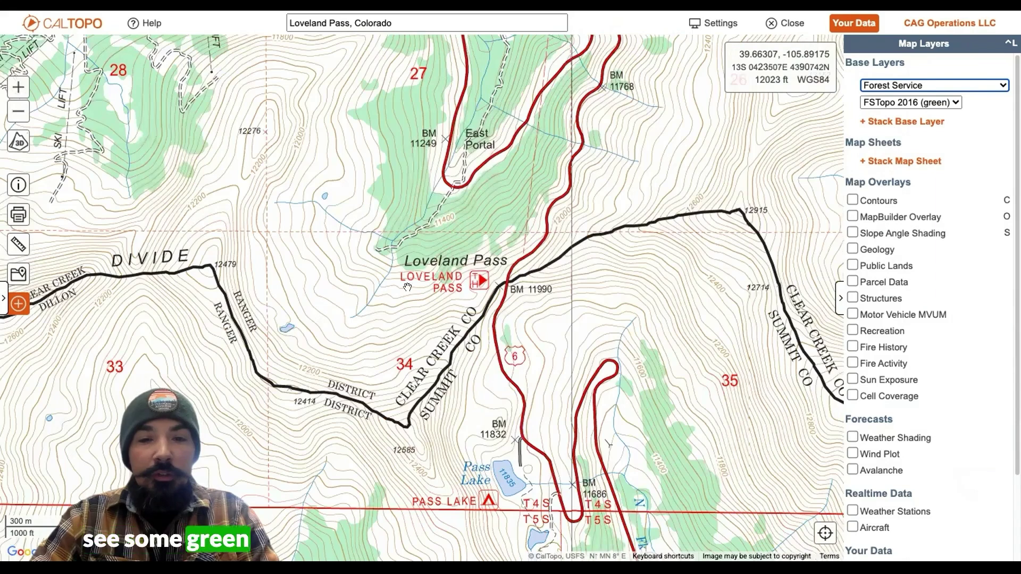
pyautogui.moveTo(475, 276); pyautogui.dragTo(439, 327)
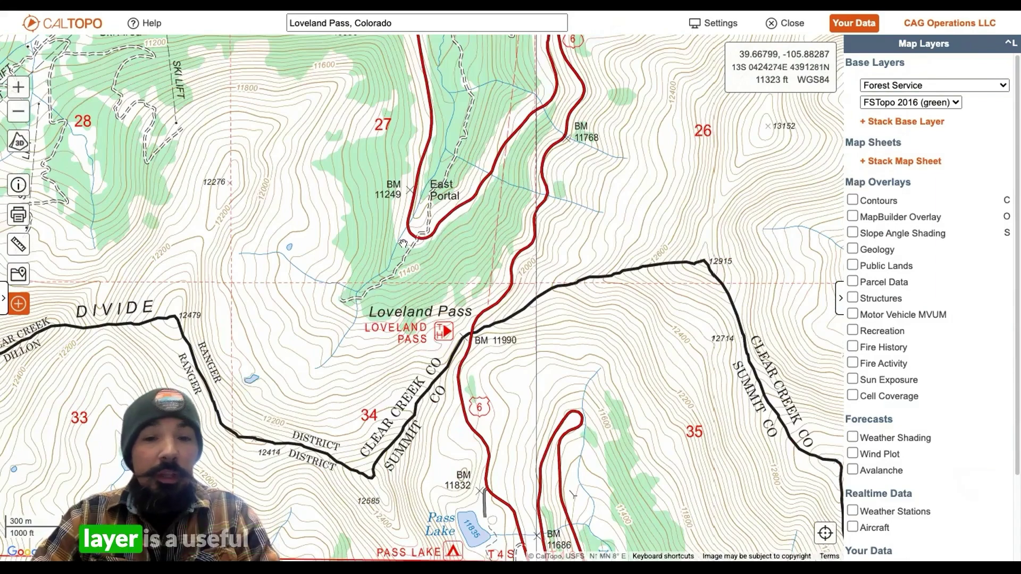
pyautogui.scroll(-2, 403, 243)
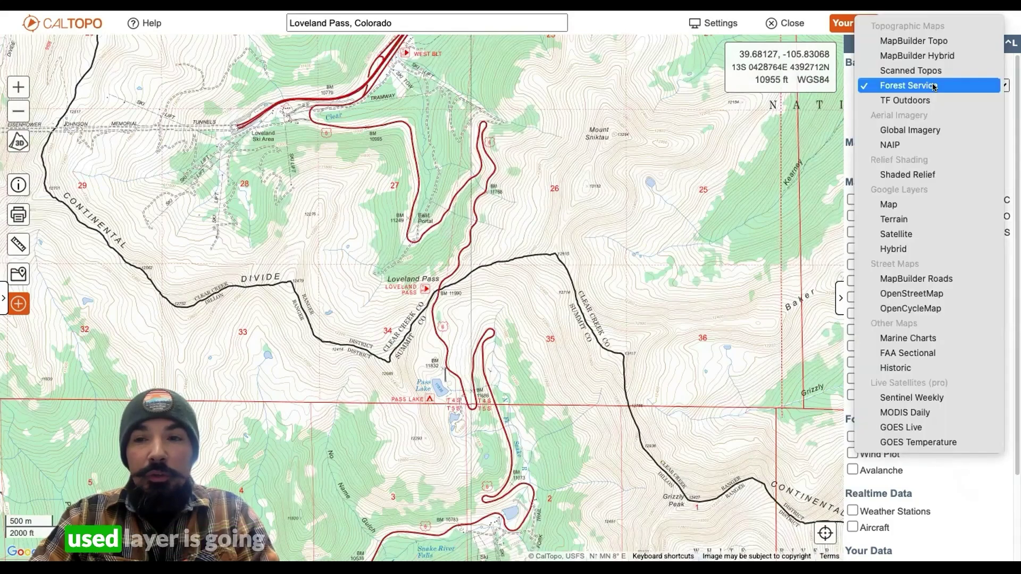
# Switch the base layer to MapBuilder Hybrid and inspect the trails and terrain features around Loveland Pass
pyautogui.click(934, 87)
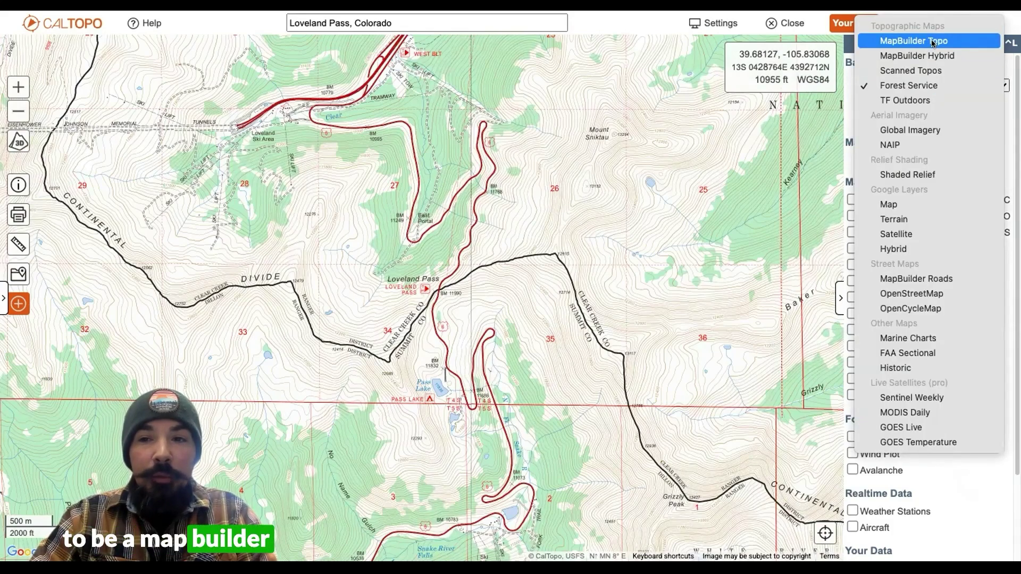
pyautogui.press('Escape')
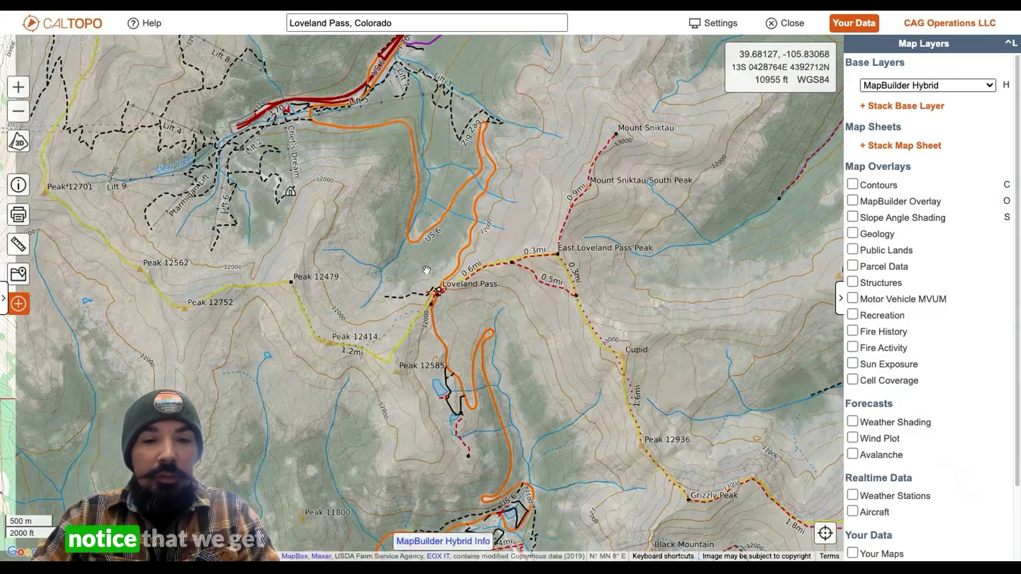
pyautogui.scroll(2, 439, 246)
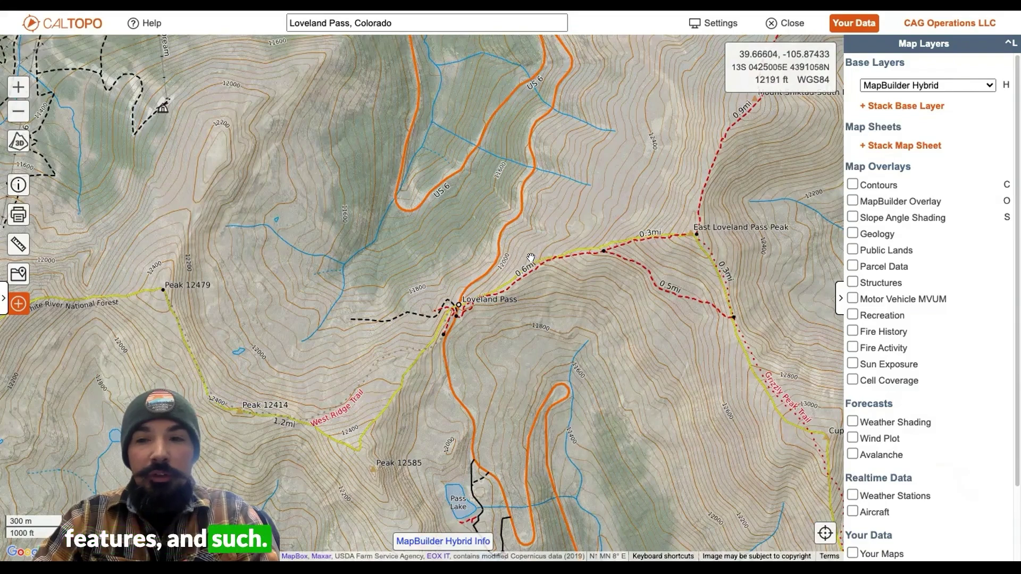
# Change the base layer to Google Satellite and inspect the vegetation detail around the pass
pyautogui.click(943, 86)
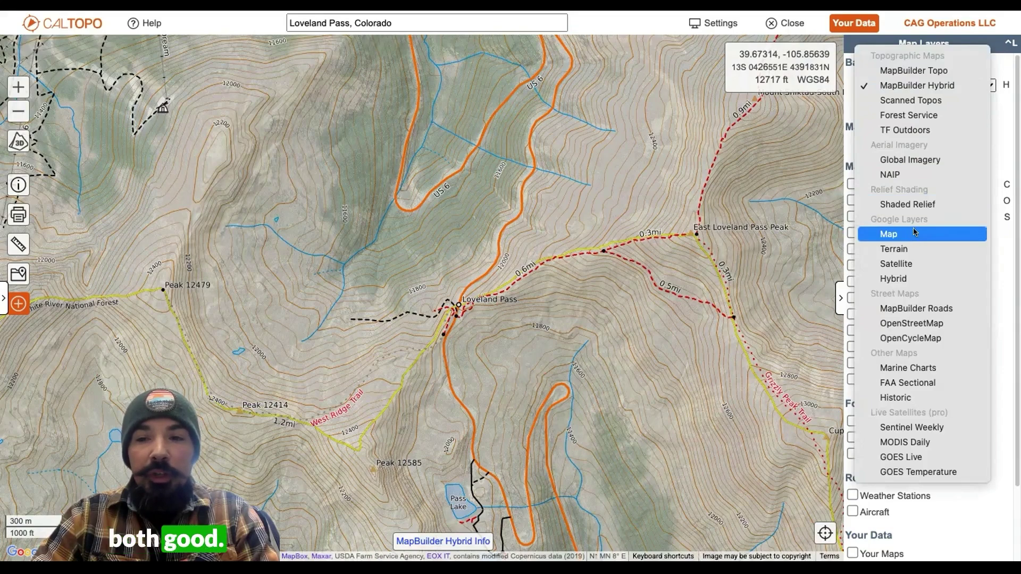
pyautogui.click(907, 265)
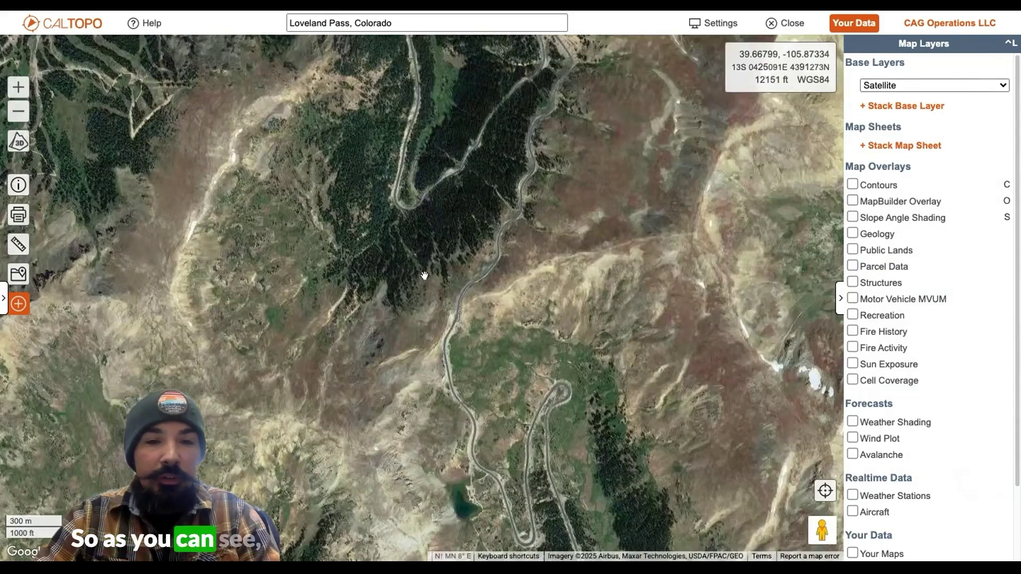
pyautogui.scroll(2, 425, 272)
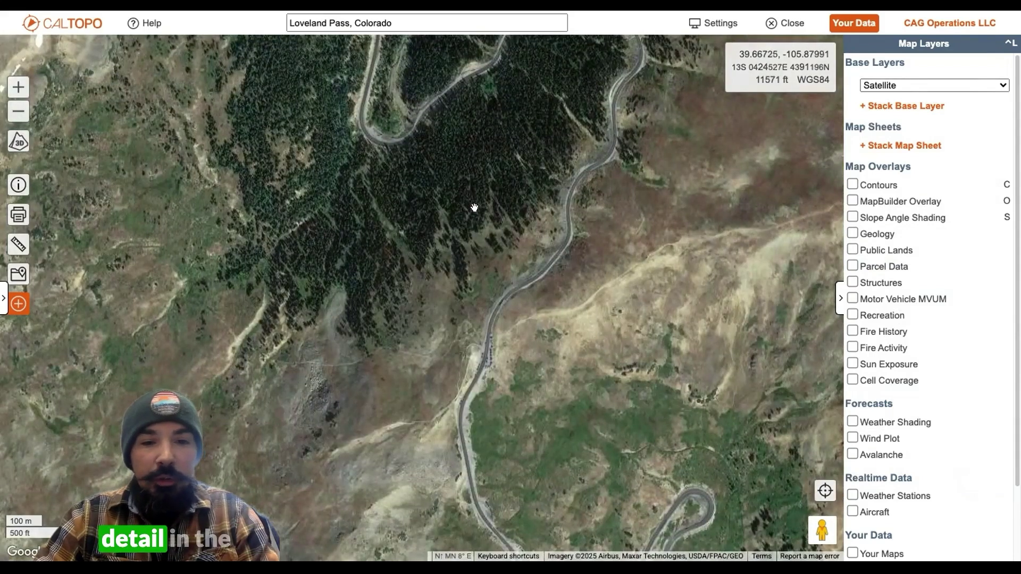
pyautogui.scroll(-2, 425, 277)
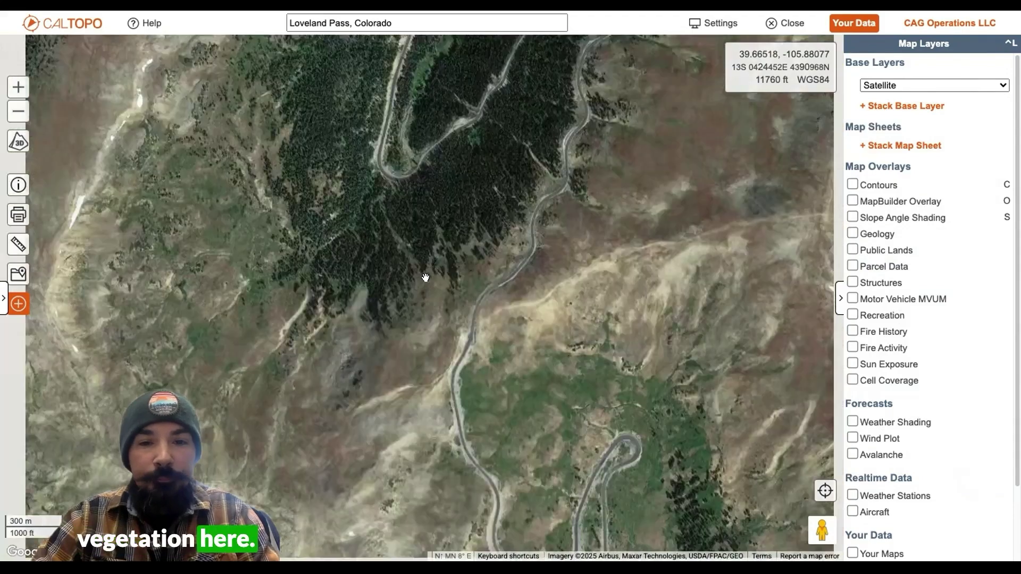
pyautogui.scroll(-1, 425, 277)
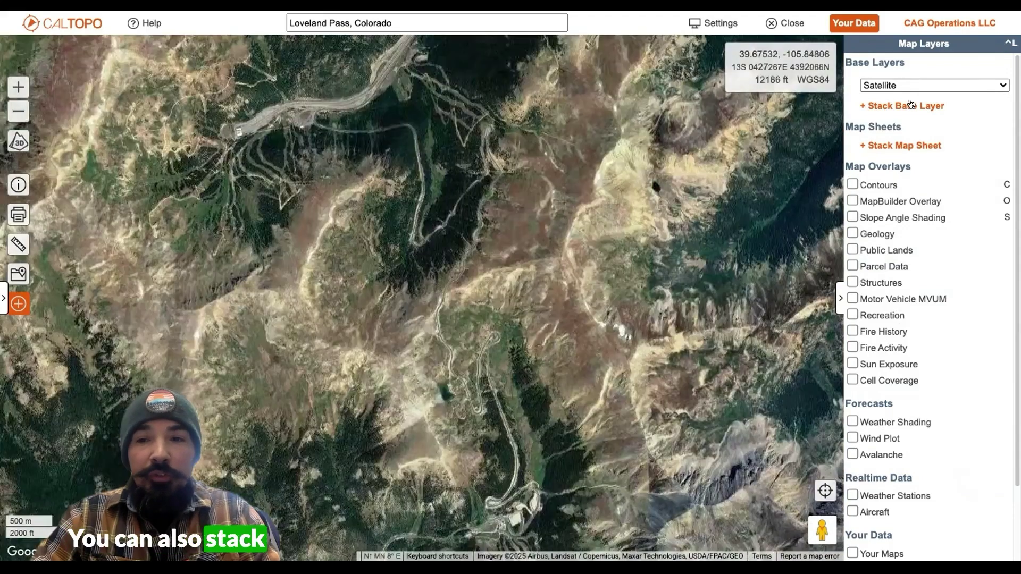
# Try stacking MapBuilder Hybrid over the satellite base layer at 7% opacity, and remove the stacked layer
pyautogui.click(912, 106)
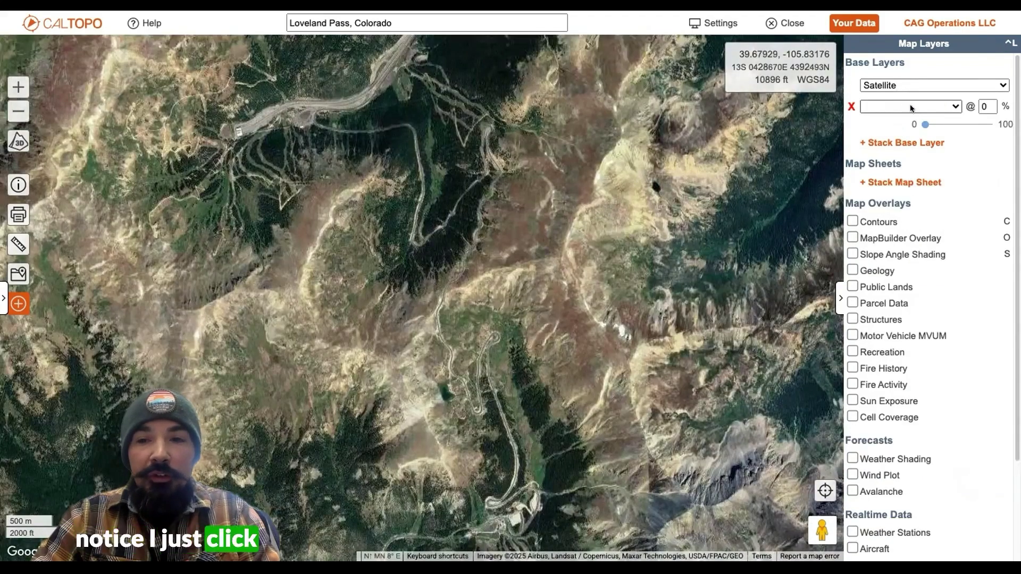
pyautogui.click(922, 106)
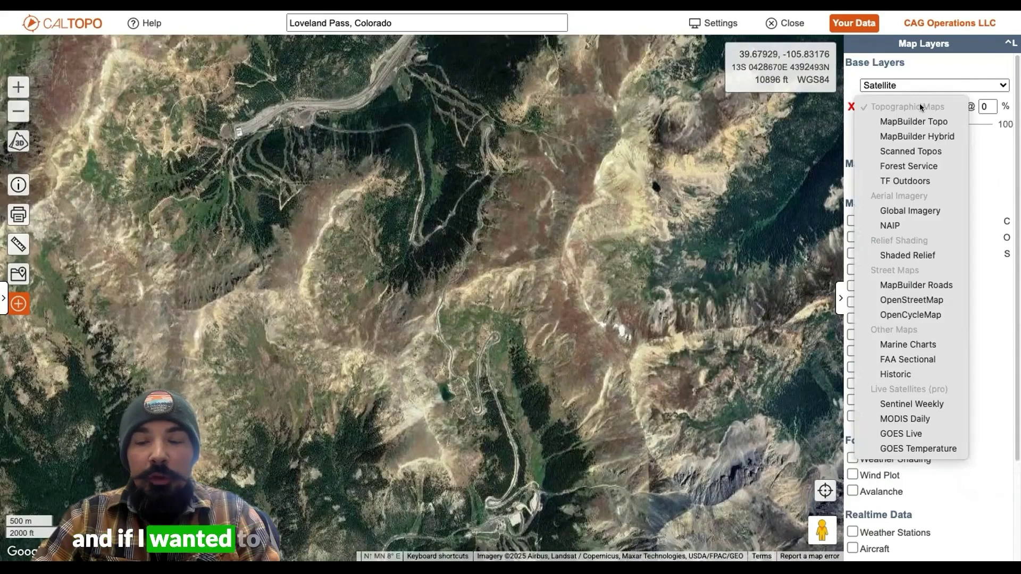
pyautogui.click(920, 136)
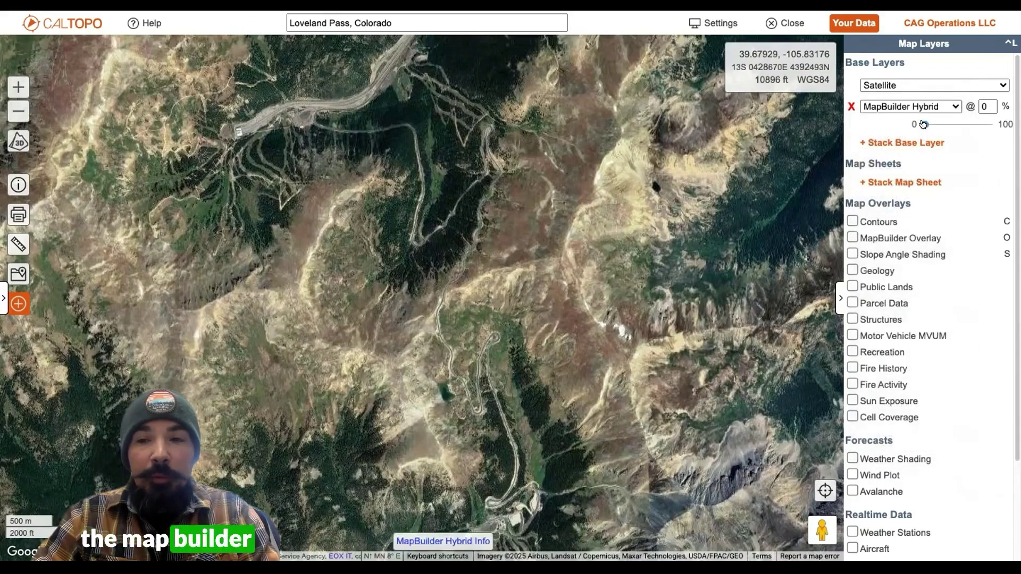
pyautogui.moveTo(923, 125)
pyautogui.mouseDown()
pyautogui.moveTo(984, 126)
pyautogui.moveTo(930, 126)
pyautogui.mouseUp()
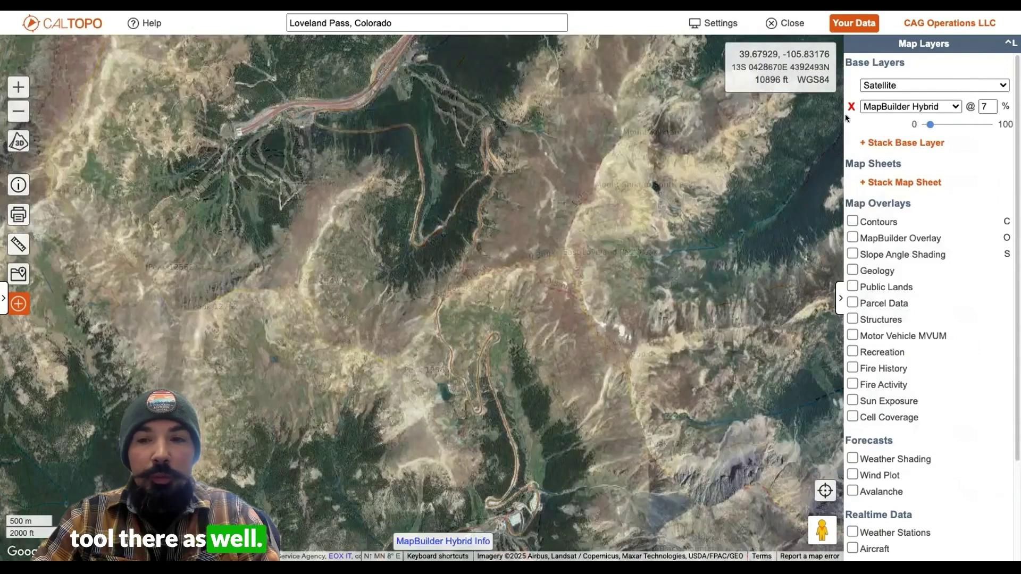
pyautogui.click(849, 106)
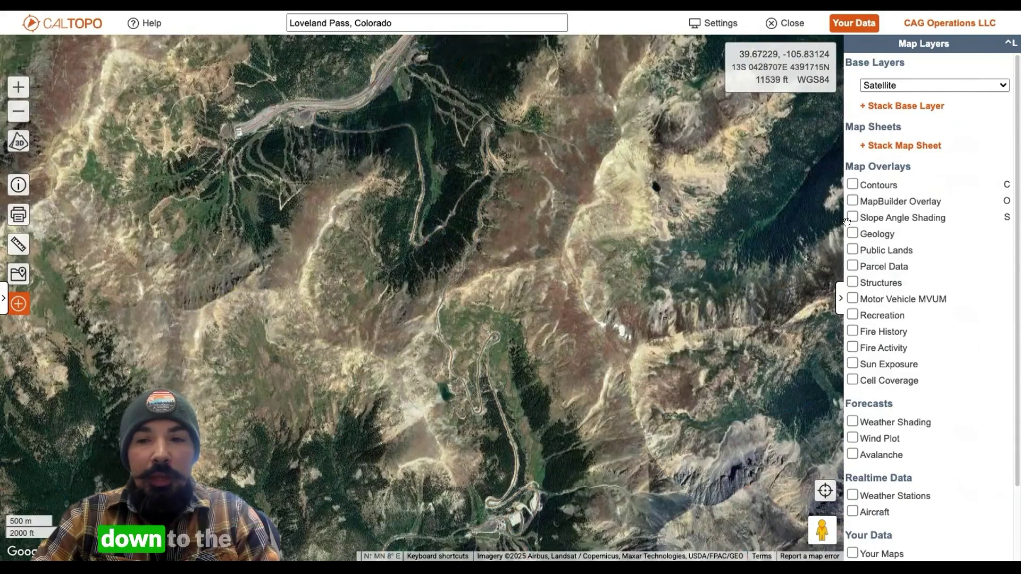
# Turn on the Contours overlay at 40 Foot and examine the contour spacing and V shapes on the slopes west of Loveland Pass
pyautogui.click(851, 184)
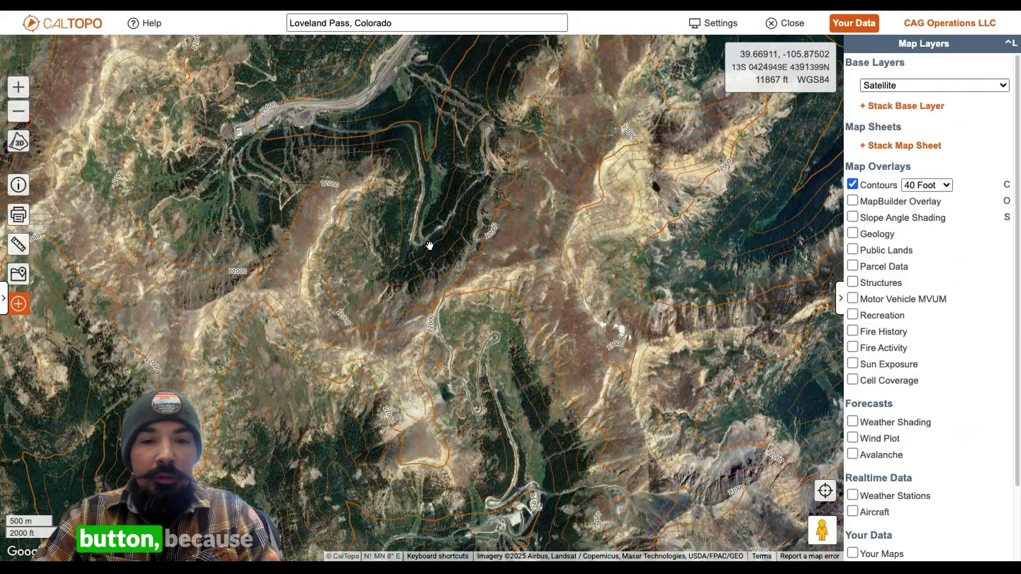
pyautogui.scroll(3, 429, 245)
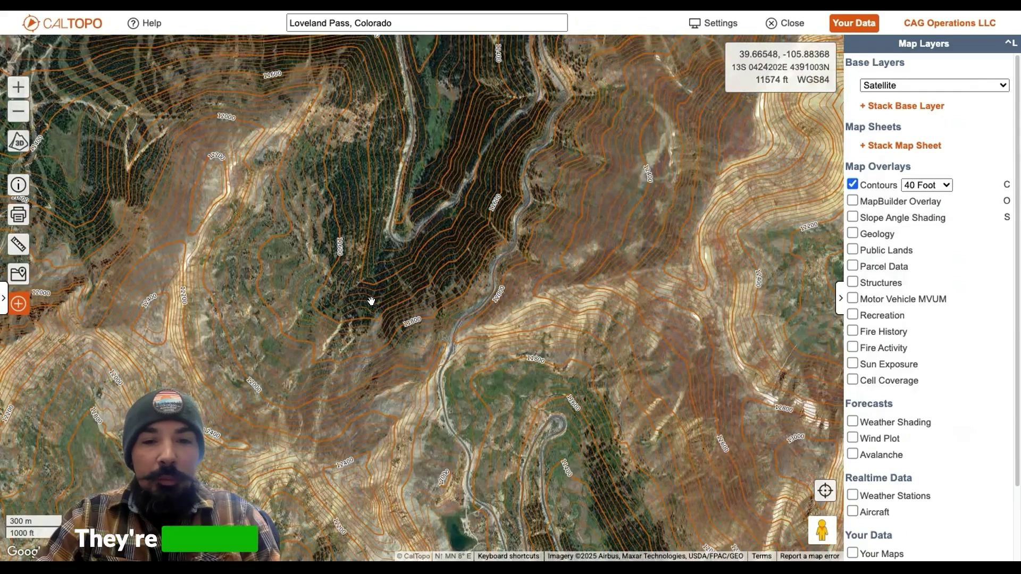
pyautogui.scroll(1, 371, 301)
pyautogui.scroll(1, 371, 301)
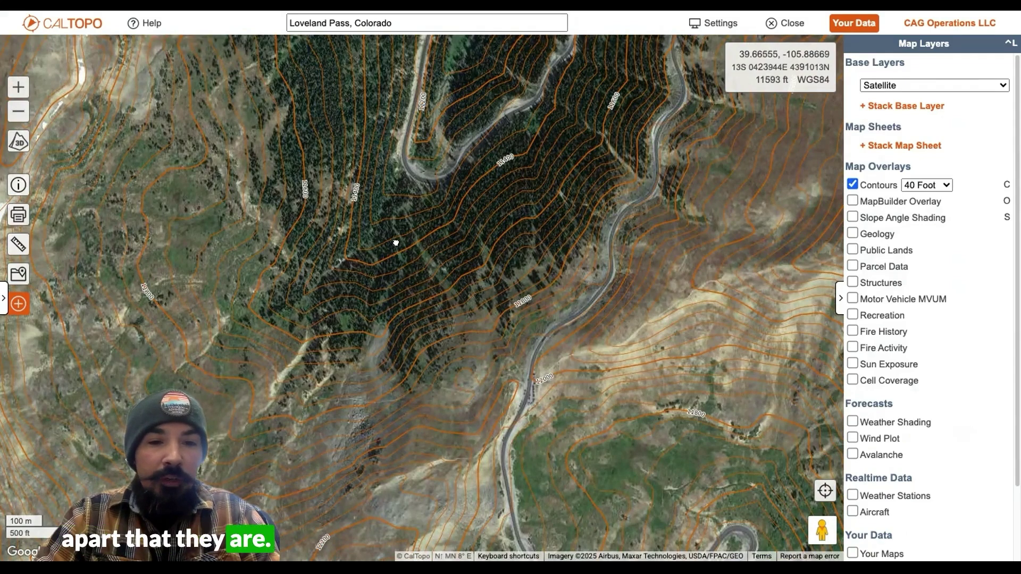
pyautogui.scroll(2, 324, 310)
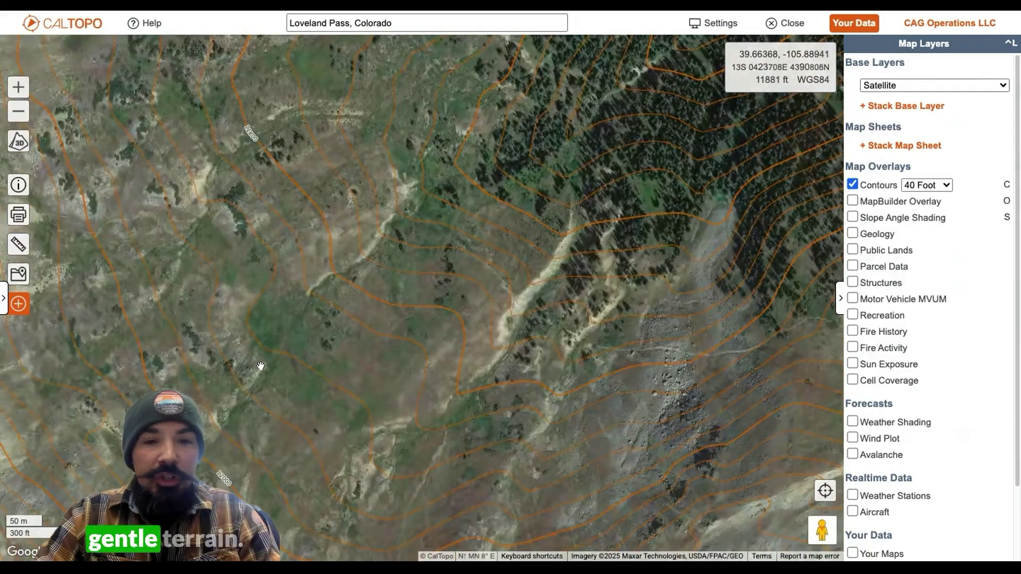
pyautogui.scroll(-2, 355, 313)
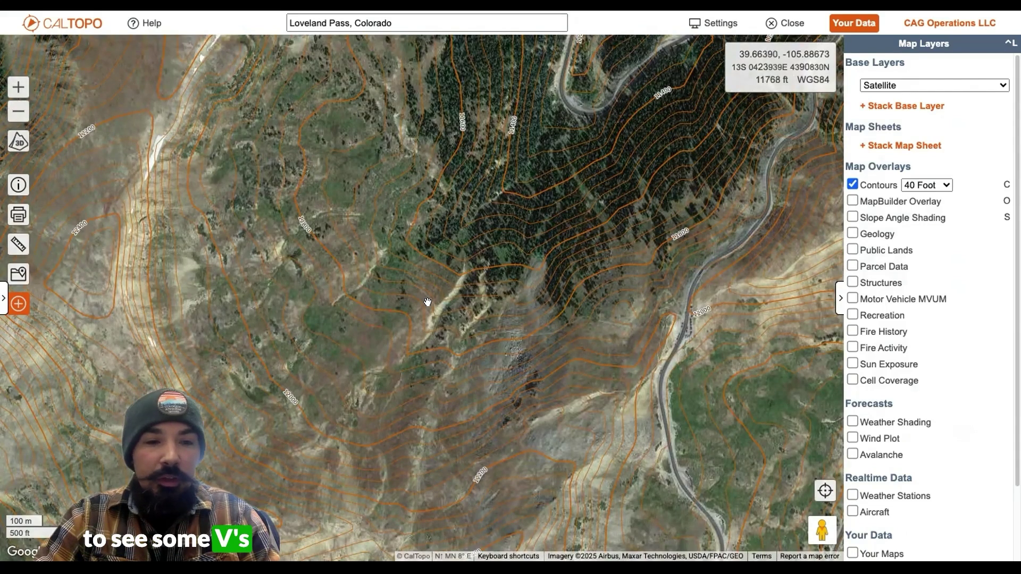
pyautogui.scroll(2, 431, 298)
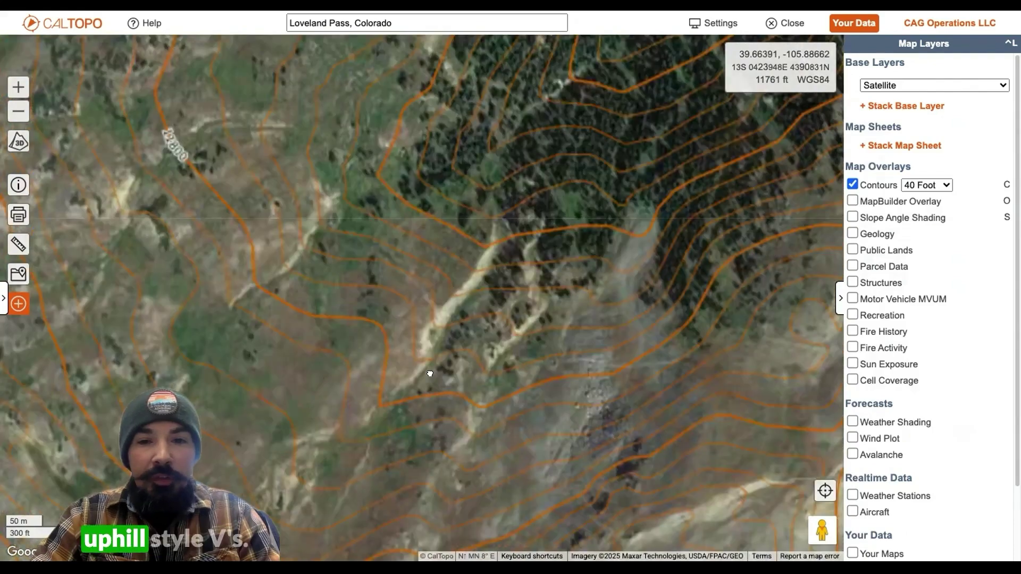
# Examine the uphill- and downhill-pointing V shapes in the contours on the slopes west of Loveland Pass
pyautogui.moveTo(439, 254); pyautogui.dragTo(429, 373)
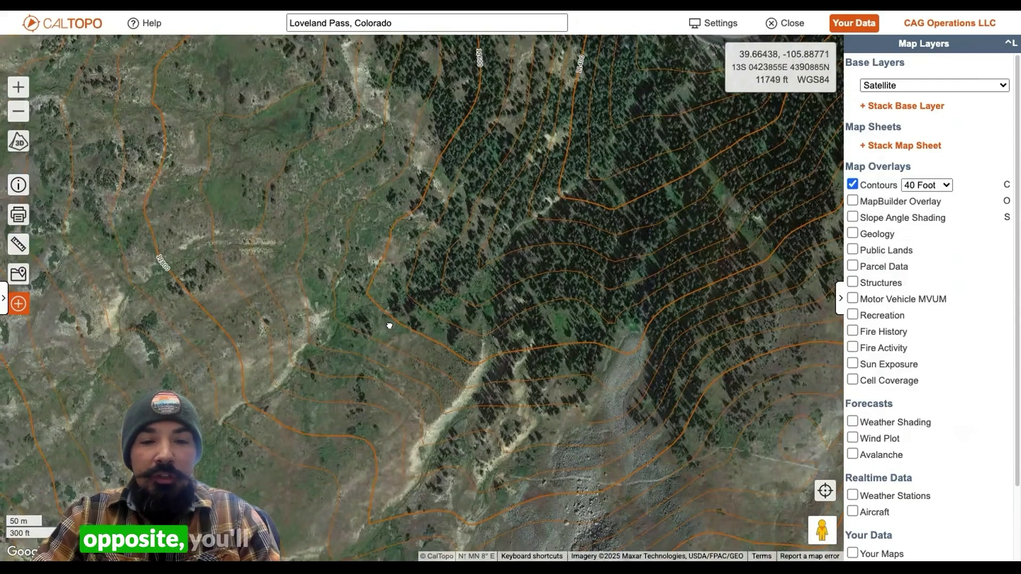
pyautogui.moveTo(389, 325); pyautogui.dragTo(419, 285)
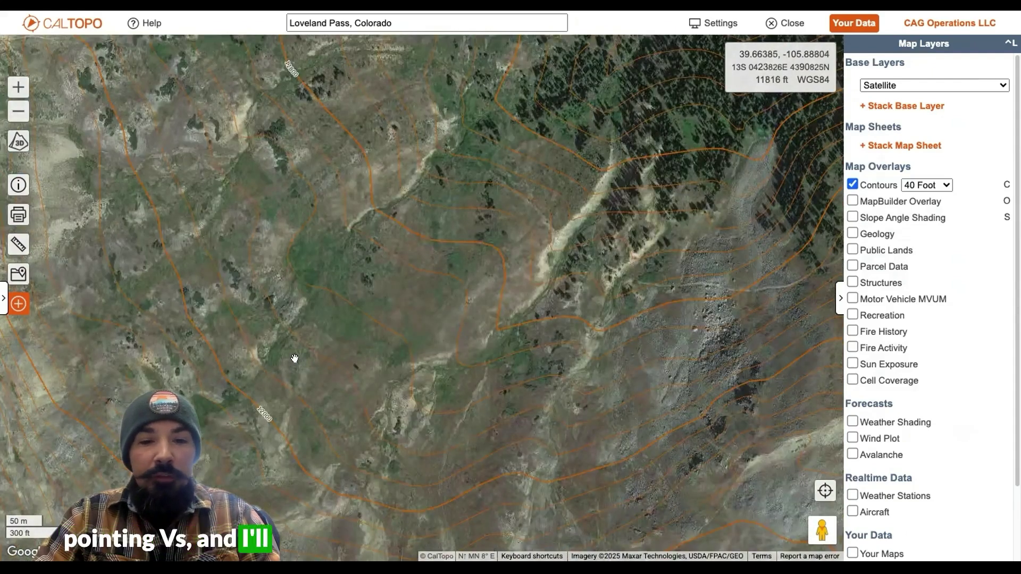
pyautogui.scroll(-2, 270, 392)
pyautogui.moveTo(271, 392); pyautogui.dragTo(381, 302)
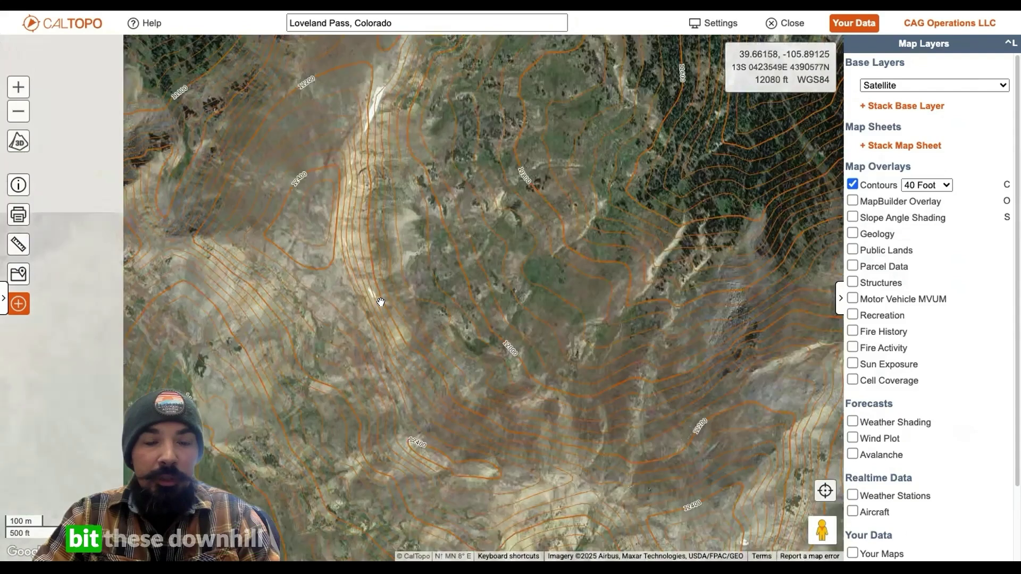
pyautogui.scroll(2, 381, 302)
pyautogui.moveTo(312, 327); pyautogui.dragTo(362, 212)
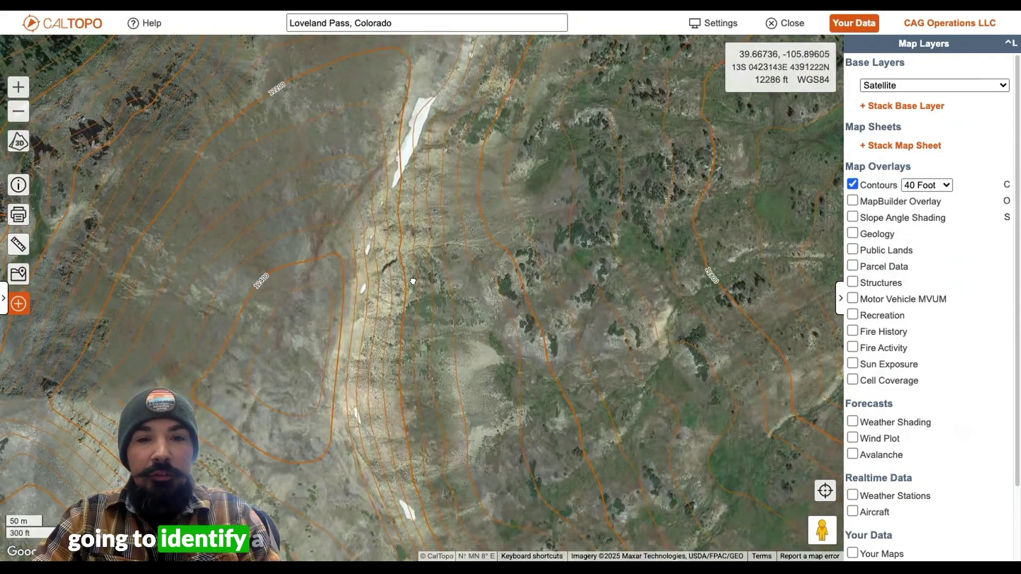
# Trace the contours along the ridgeline west of the pass, examining its spurs, high points and the ground between them
pyautogui.moveTo(413, 281); pyautogui.dragTo(378, 427)
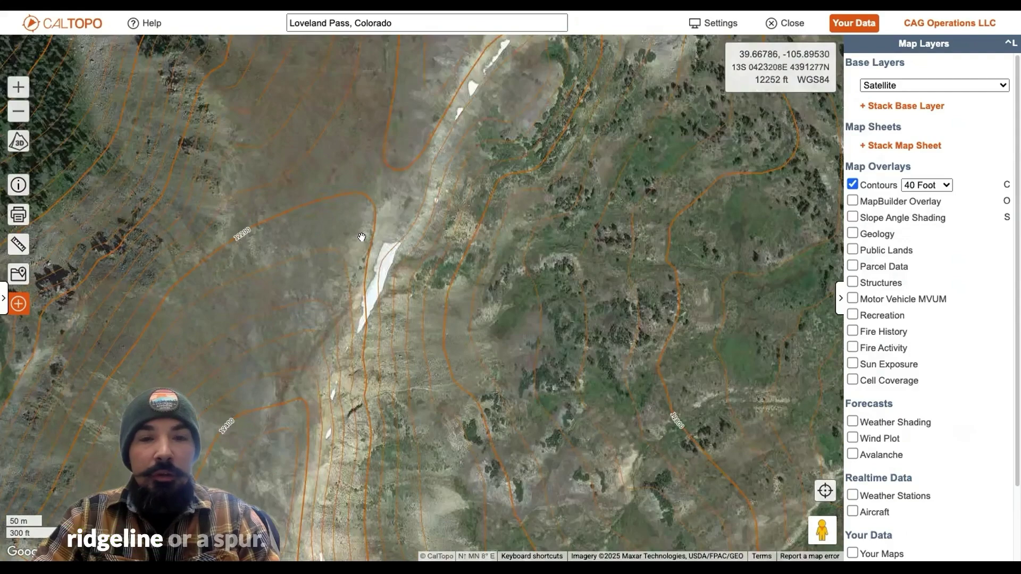
pyautogui.moveTo(495, 201); pyautogui.dragTo(475, 324)
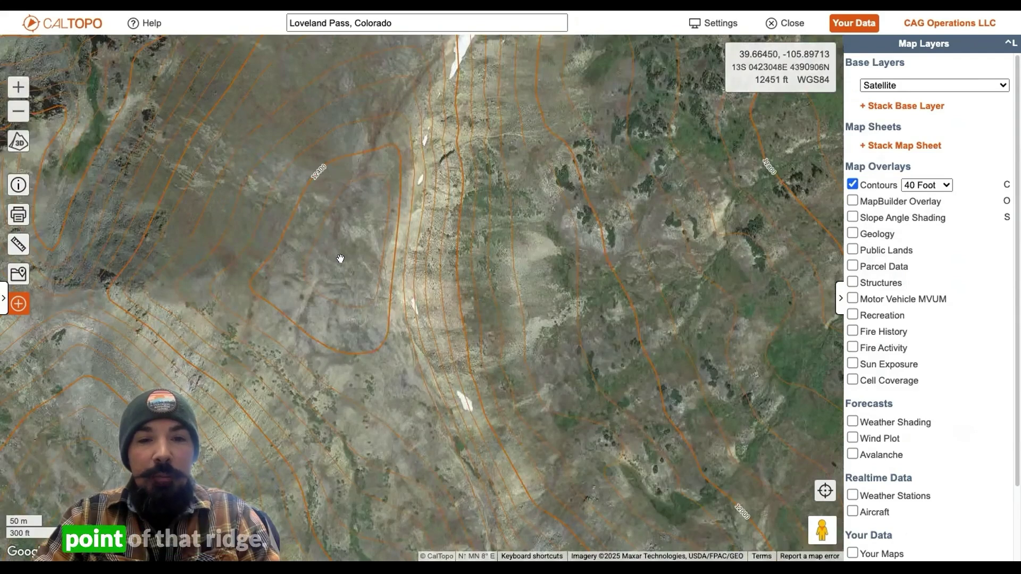
pyautogui.moveTo(378, 337); pyautogui.dragTo(335, 109)
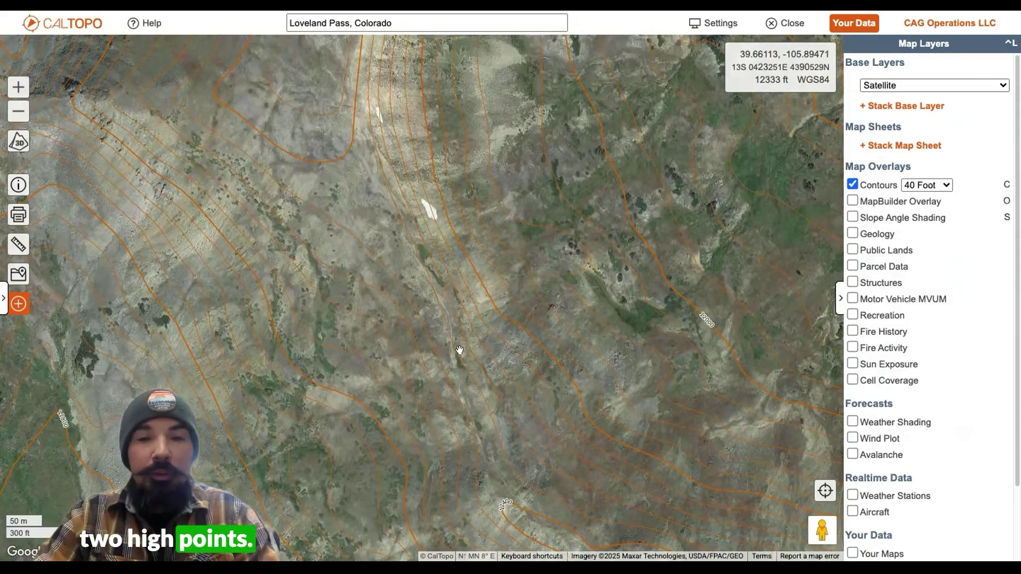
pyautogui.moveTo(545, 278); pyautogui.dragTo(502, 289)
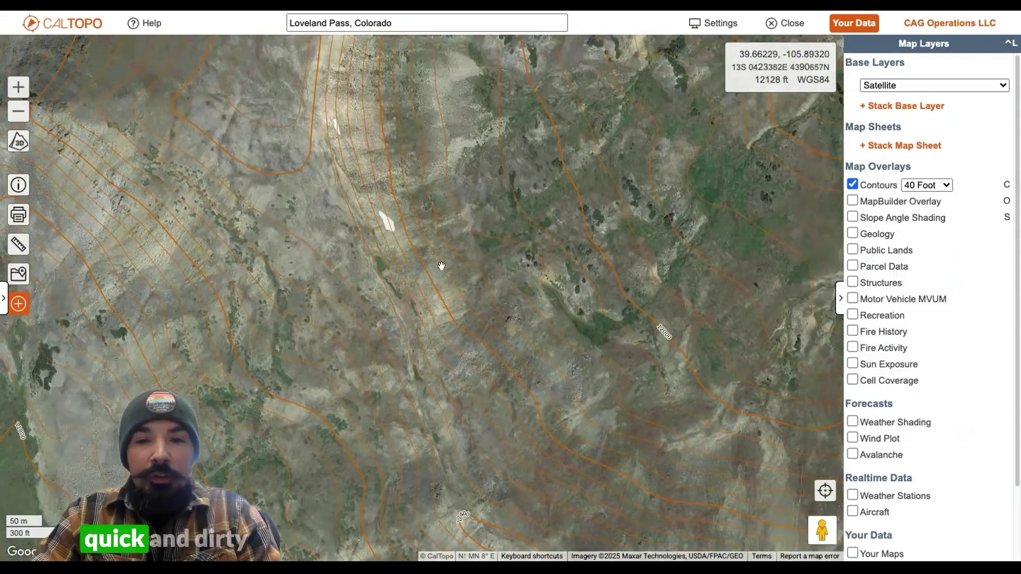
pyautogui.moveTo(629, 217); pyautogui.dragTo(449, 265)
# Turn on MapBuilder Overlay and inspect the trails, streams and named peaks between Peak 12479 and Loveland Pass
pyautogui.scroll(-3, 449, 264)
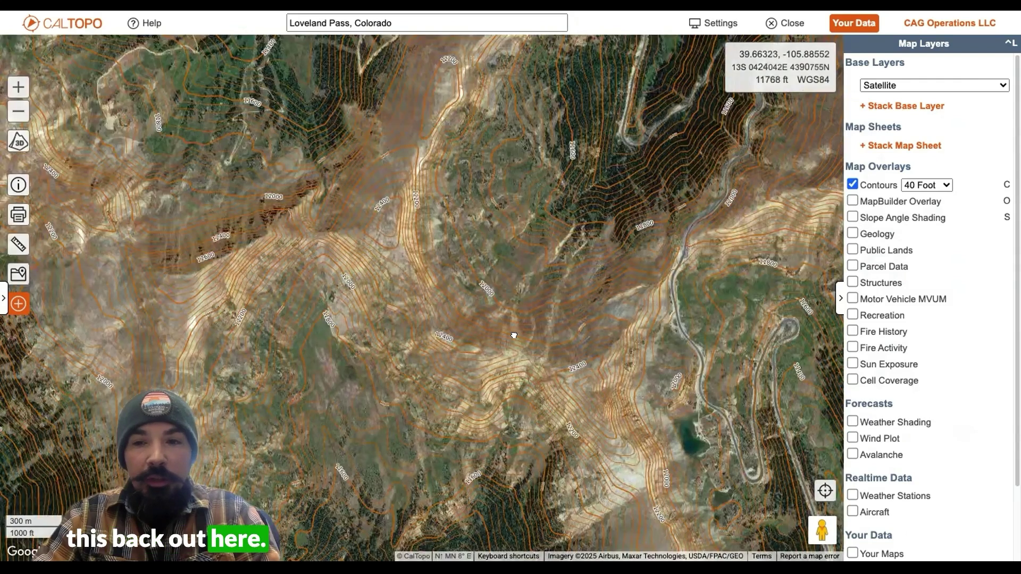
pyautogui.moveTo(590, 229); pyautogui.dragTo(528, 314)
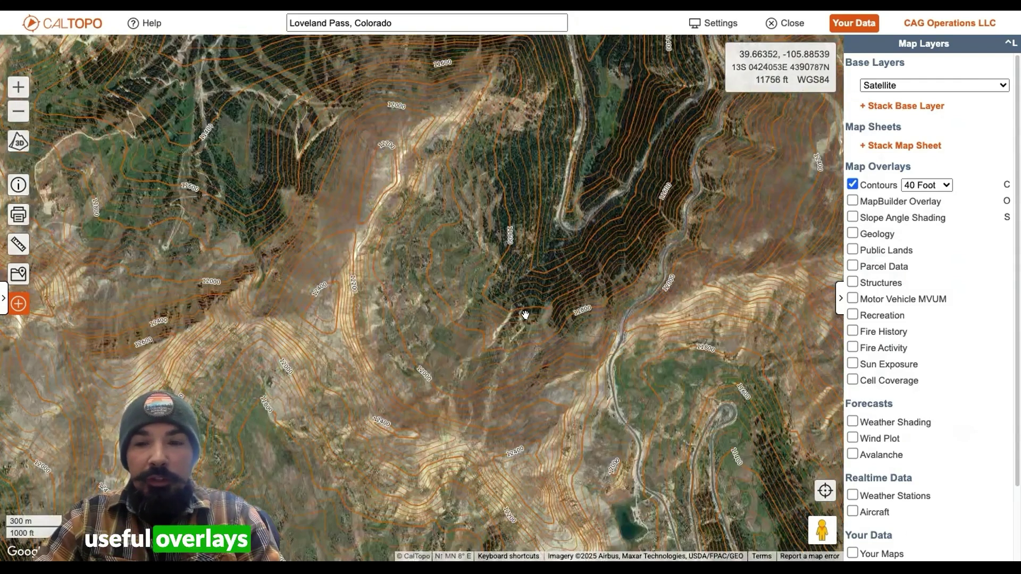
pyautogui.moveTo(600, 302); pyautogui.dragTo(614, 280)
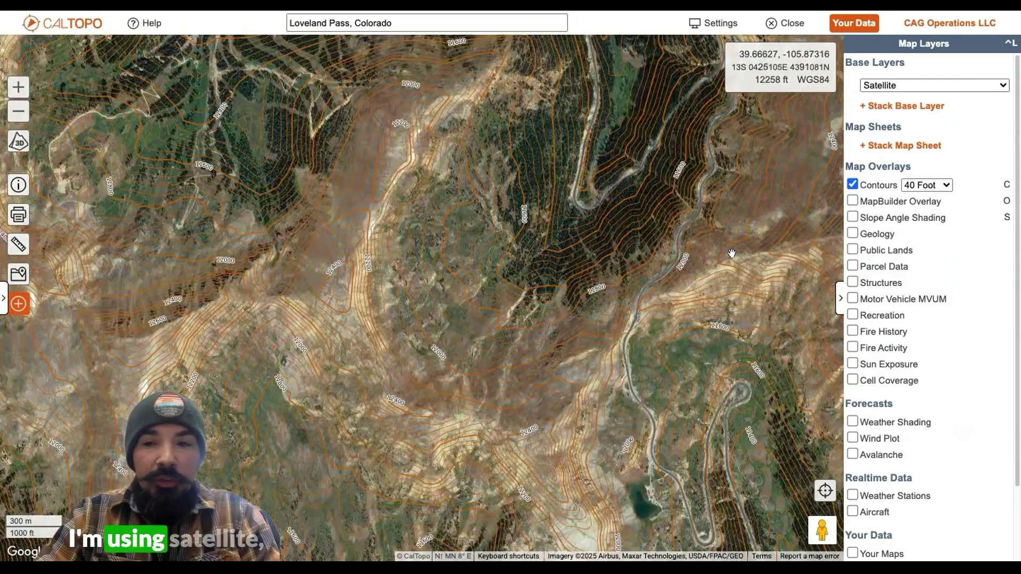
pyautogui.click(852, 200)
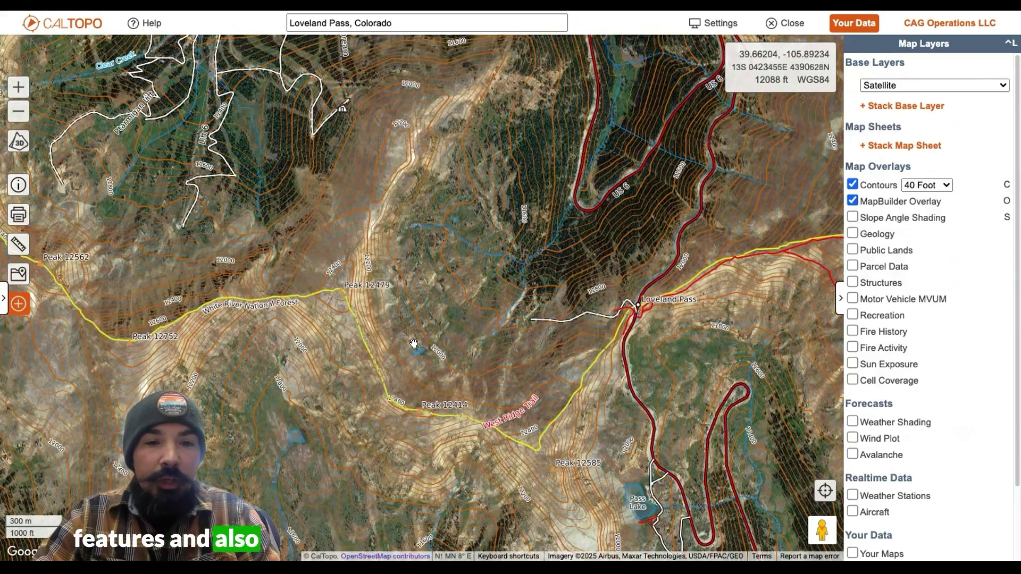
pyautogui.scroll(3, 414, 342)
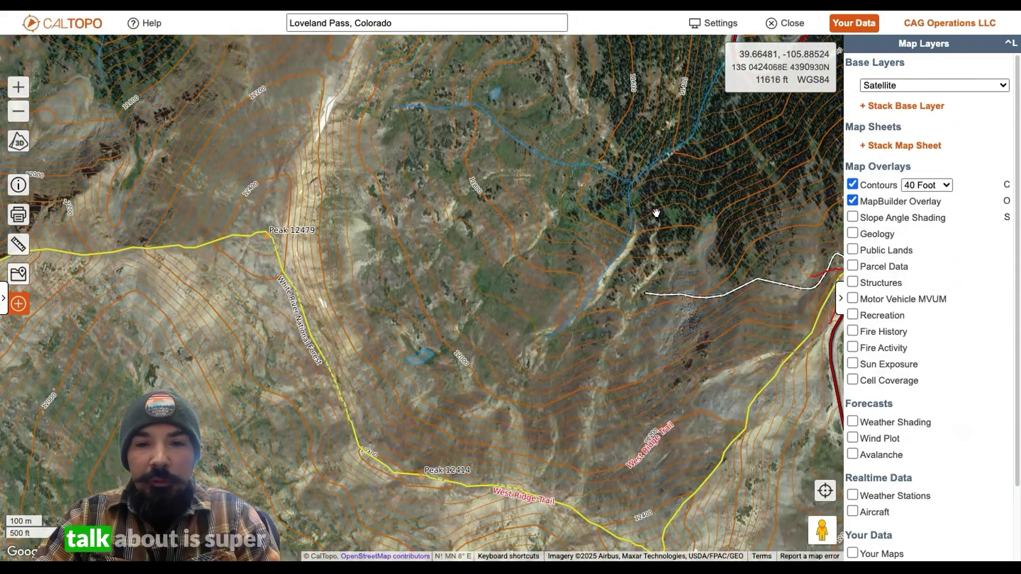
pyautogui.moveTo(613, 231); pyautogui.dragTo(553, 260)
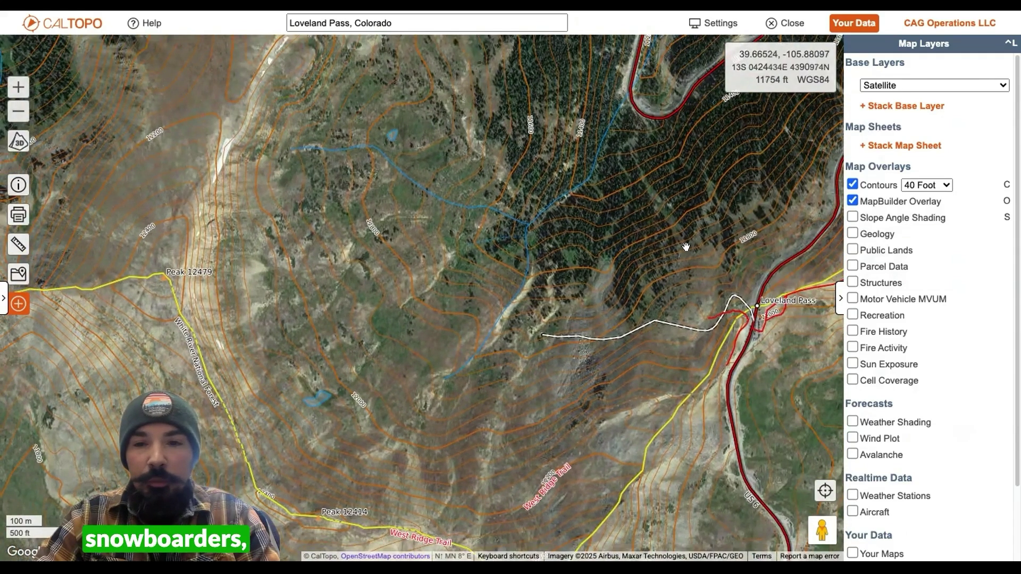
# Turn on Slope Angle Shading with the Fixed scheme and compare shaded and unshaded terrain in the bowl west of the pass
pyautogui.click(853, 216)
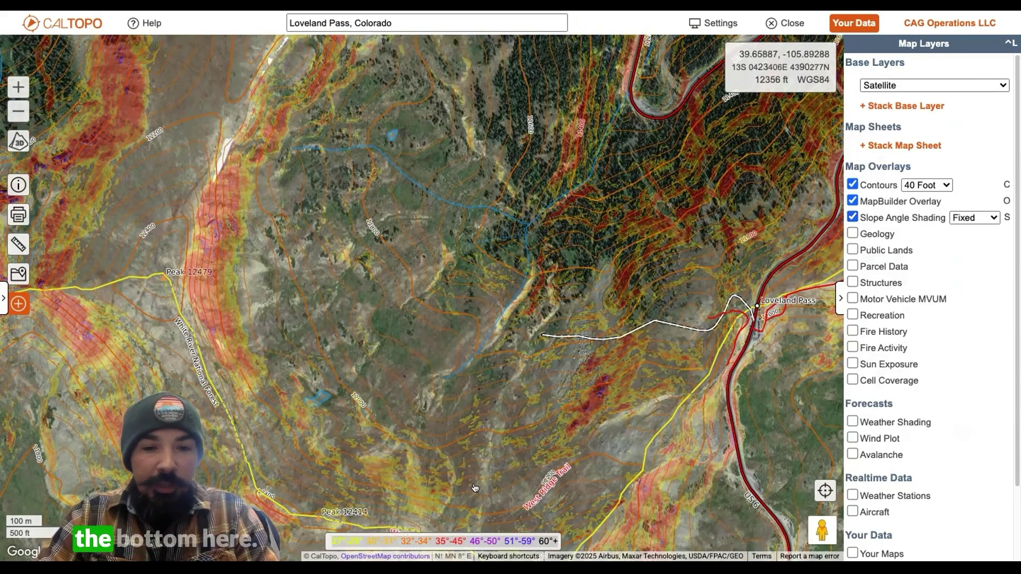
pyautogui.scroll(2, 384, 425)
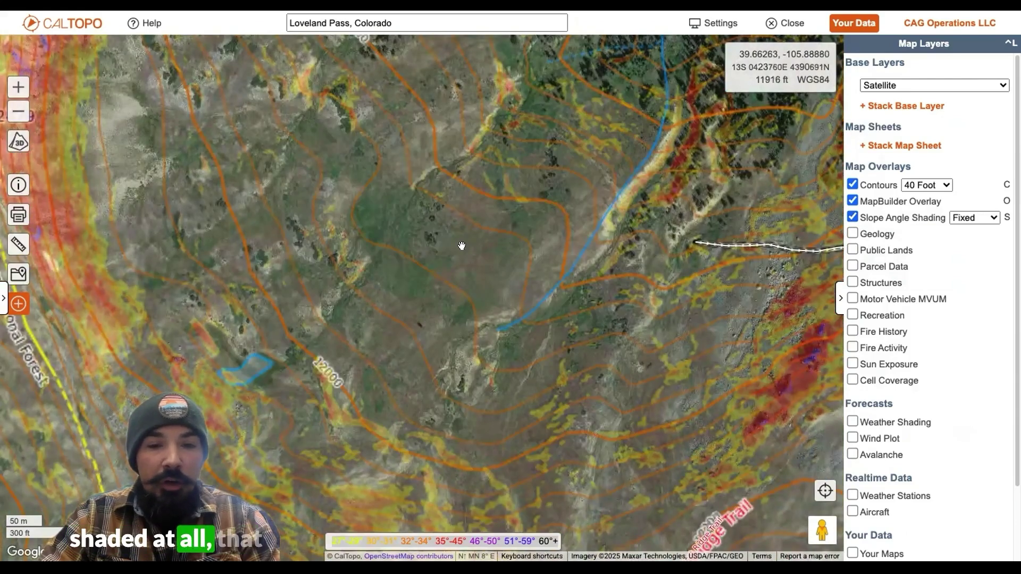
pyautogui.moveTo(428, 340); pyautogui.dragTo(435, 313)
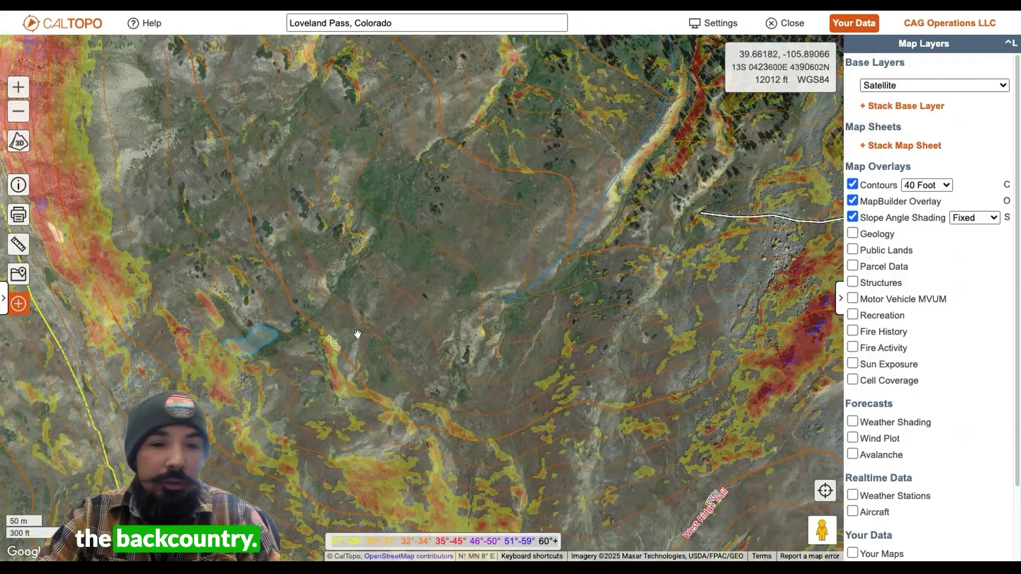
pyautogui.scroll(-1, 353, 330)
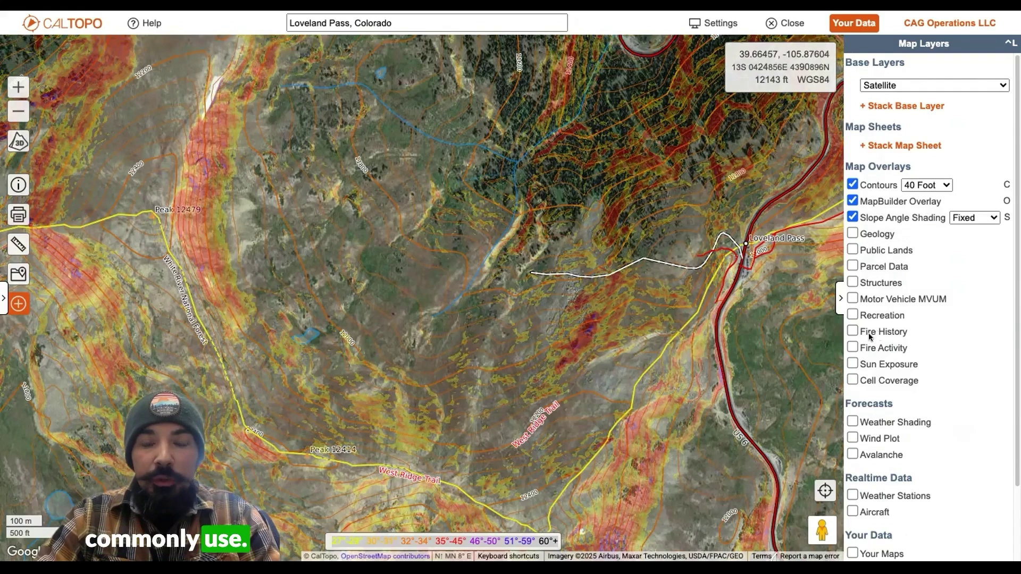
# Show the Cell Coverage overlay for all carriers, check the carrier choices, and turn the overlay off
pyautogui.click(853, 380)
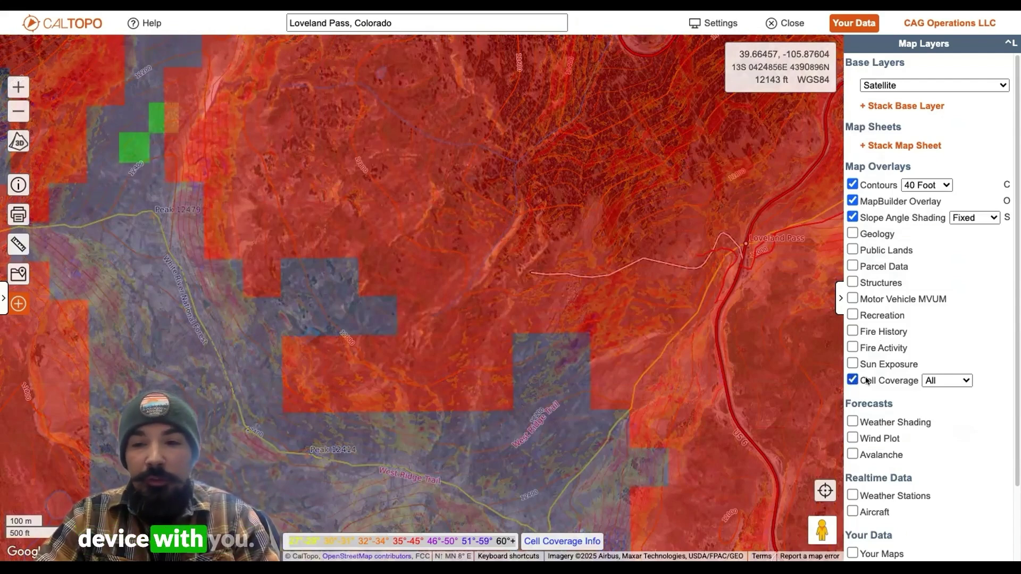
pyautogui.click(951, 381)
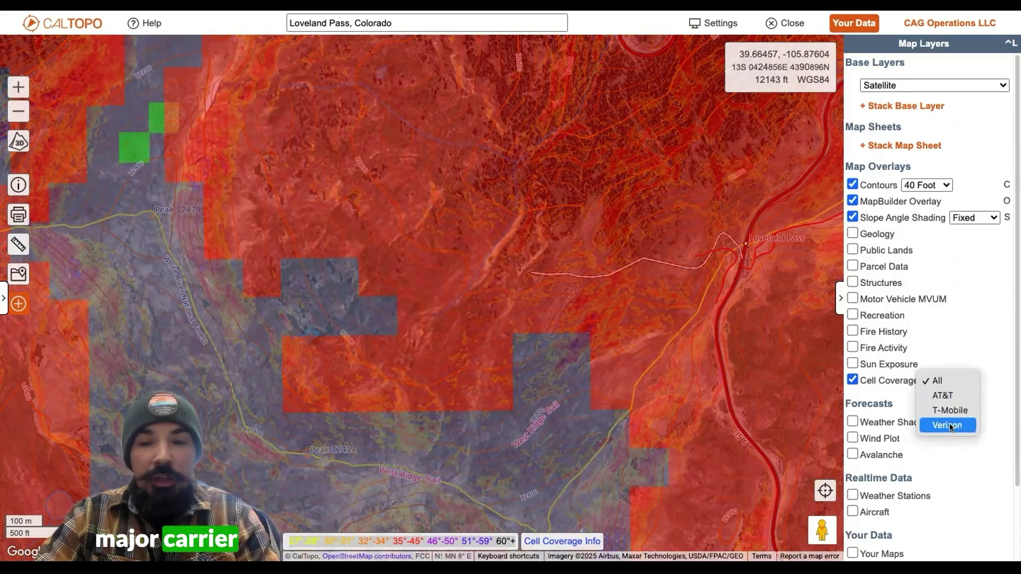
pyautogui.click(850, 380)
pyautogui.click(852, 380)
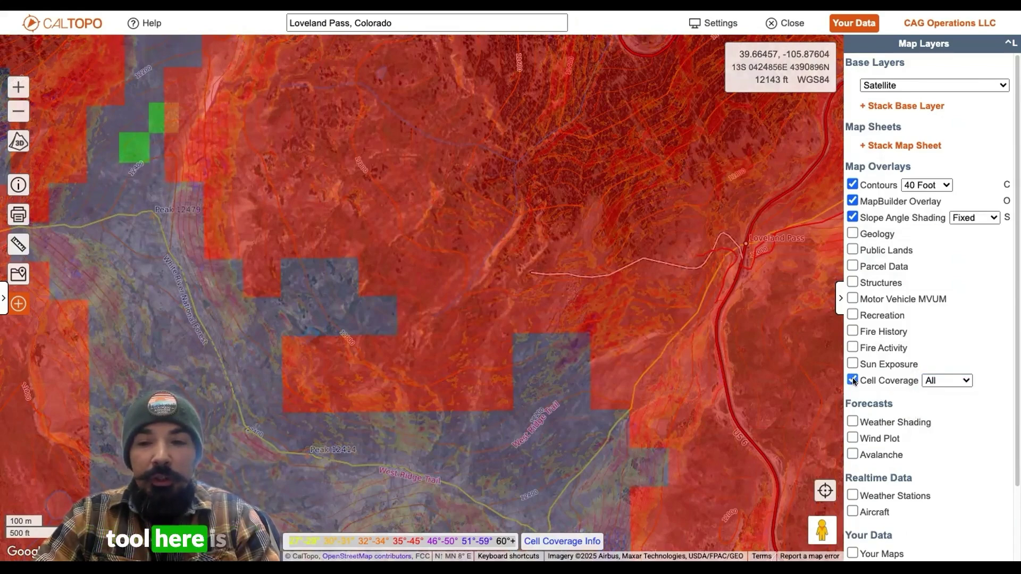
# Show Sun Exposure for Today, check the month choices, view it at 9:30AM, and turn the overlay off
pyautogui.click(852, 364)
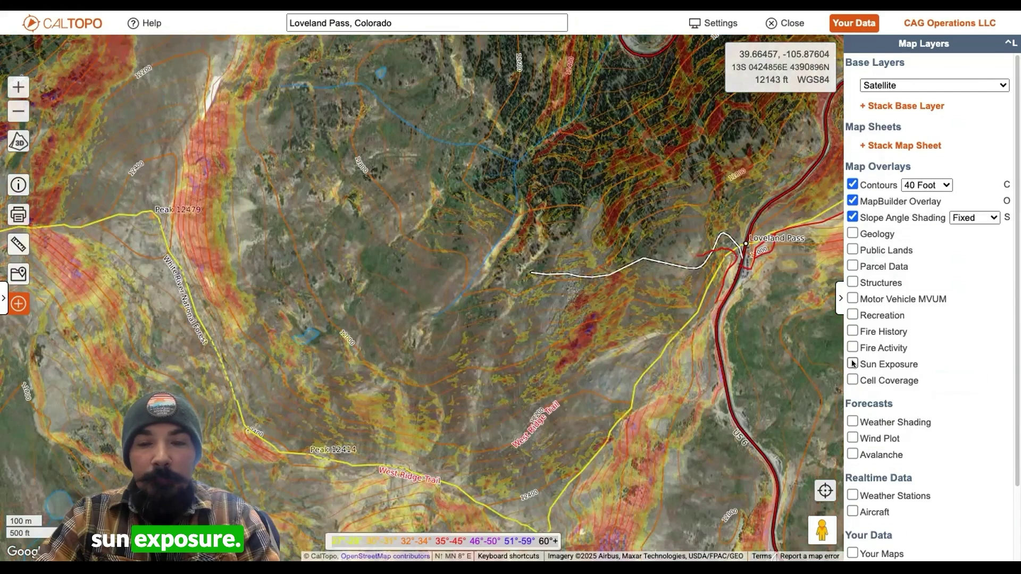
pyautogui.click(852, 364)
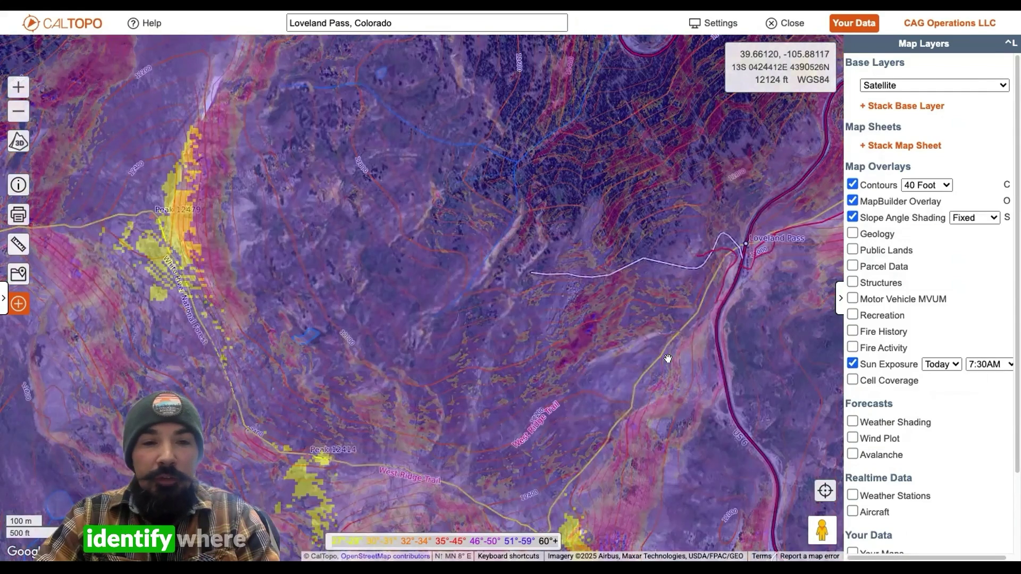
pyautogui.scroll(-2, 668, 358)
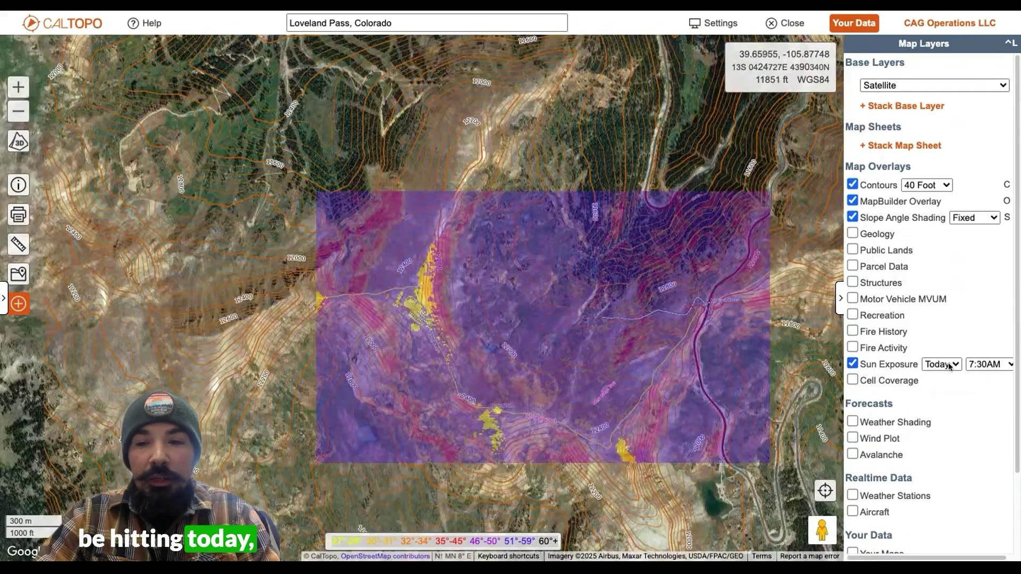
pyautogui.click(949, 365)
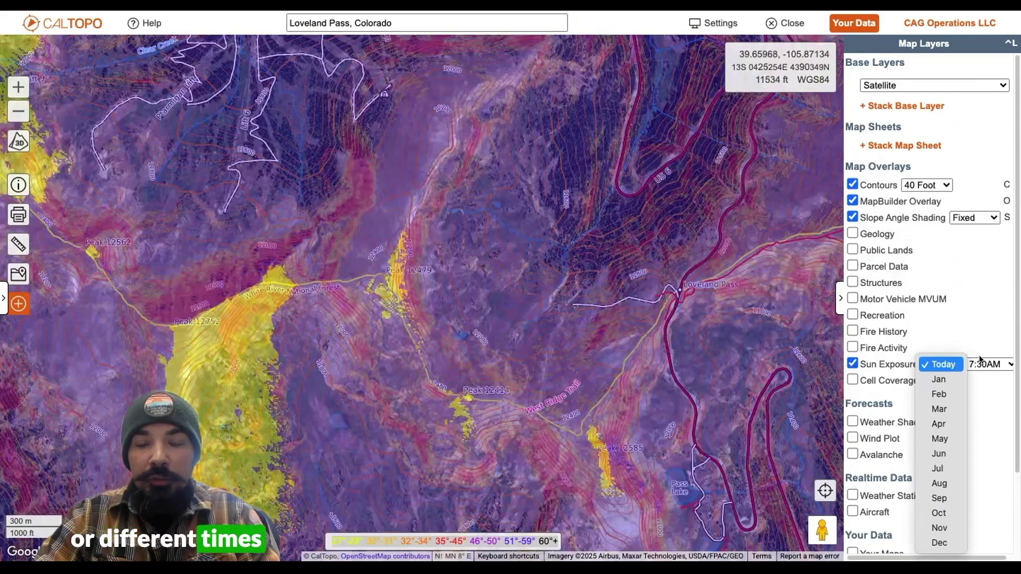
pyautogui.click(995, 366)
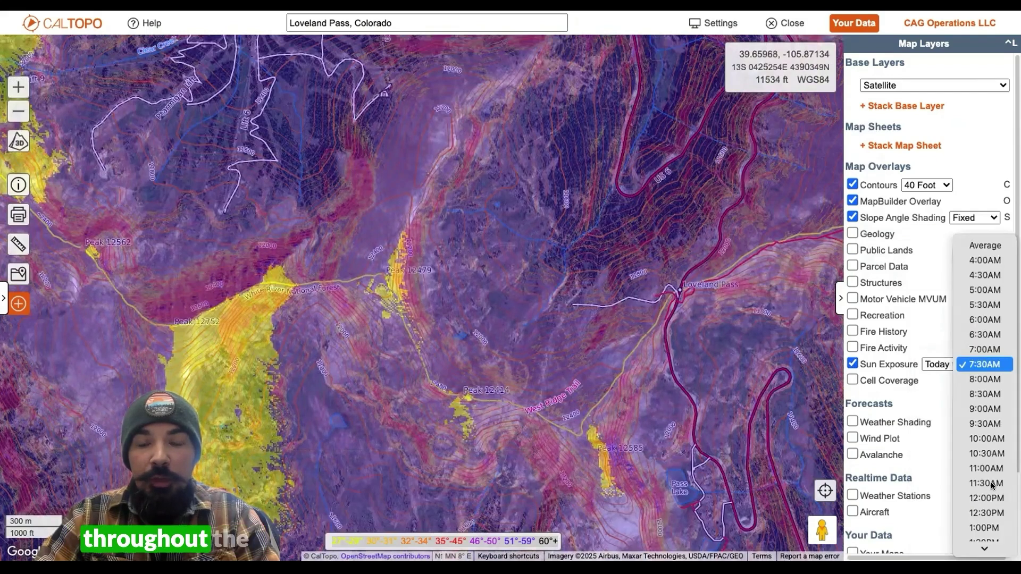
pyautogui.click(988, 425)
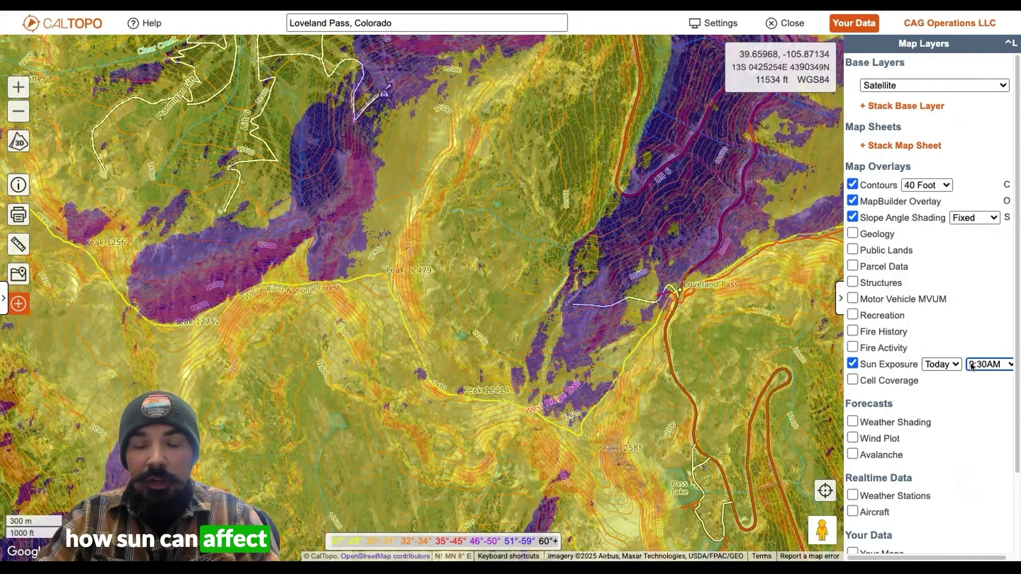
pyautogui.click(851, 364)
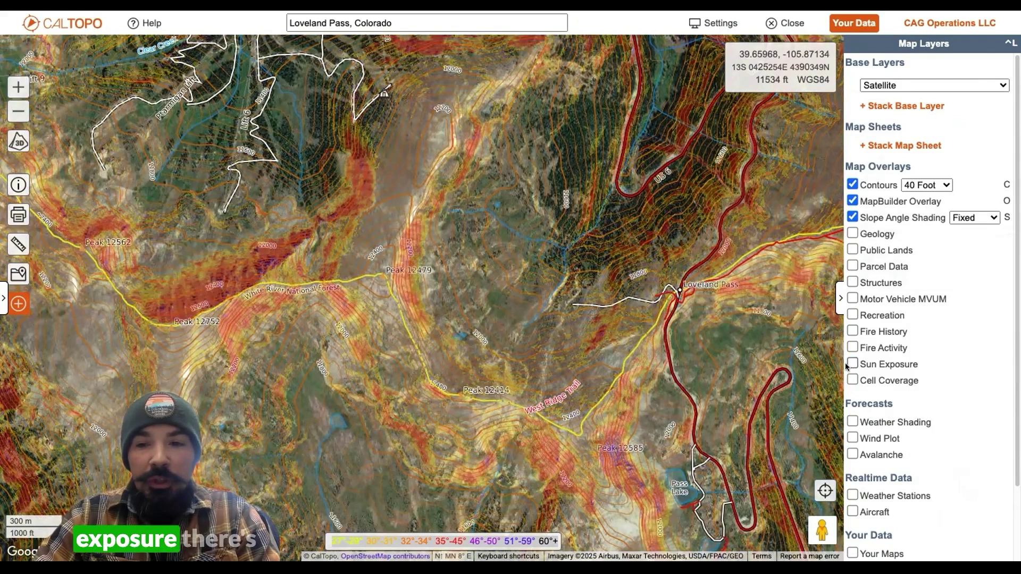
# View the Wind Plot forecast and the Avalanche forecast one after the other, turning each off after viewing
pyautogui.click(852, 438)
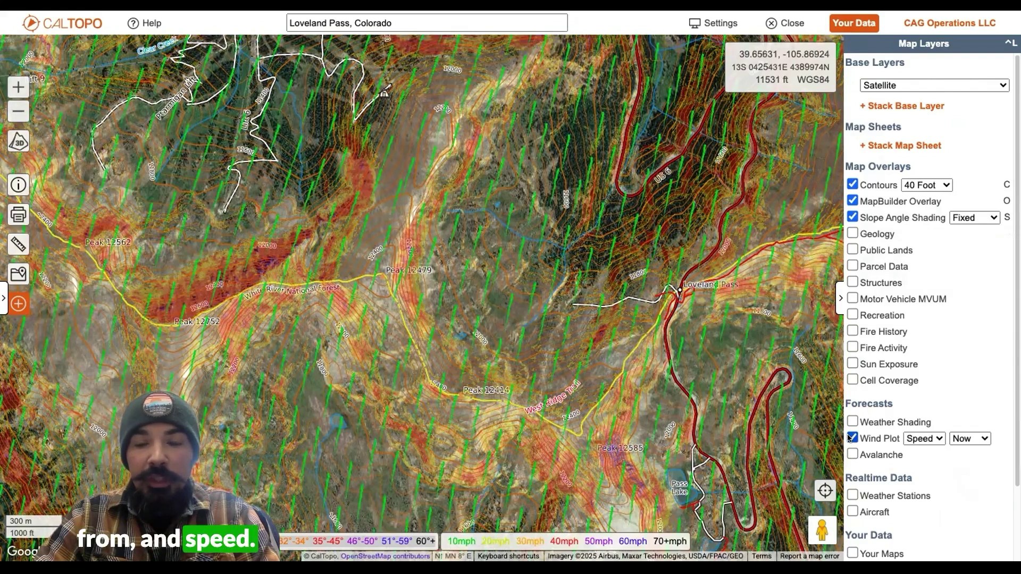
pyautogui.click(850, 438)
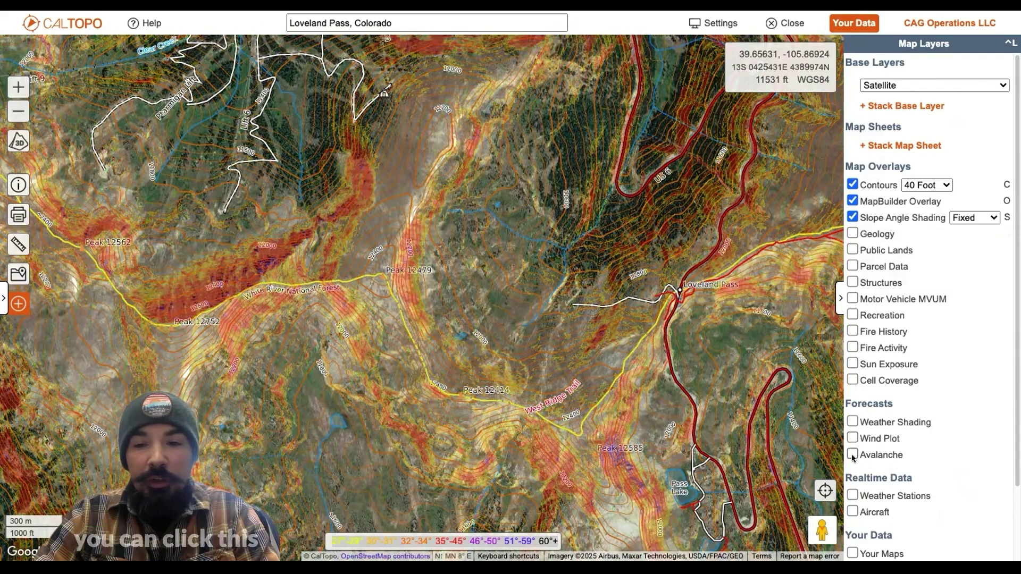
pyautogui.click(853, 455)
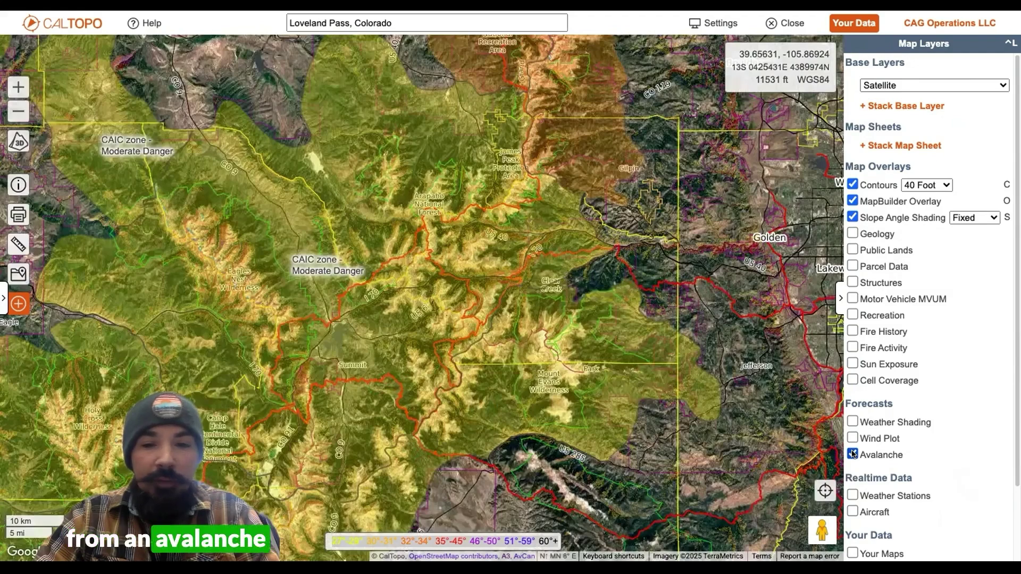
pyautogui.click(853, 454)
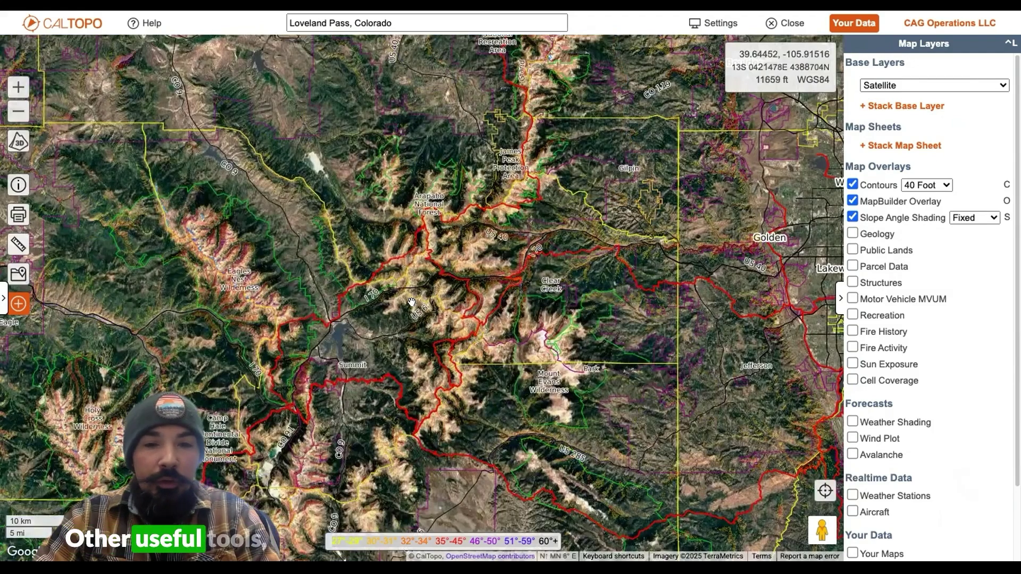
# Return to a close view of Loveland Pass and turn on the Weather Stations real-time overlay
pyautogui.scroll(3, 431, 267)
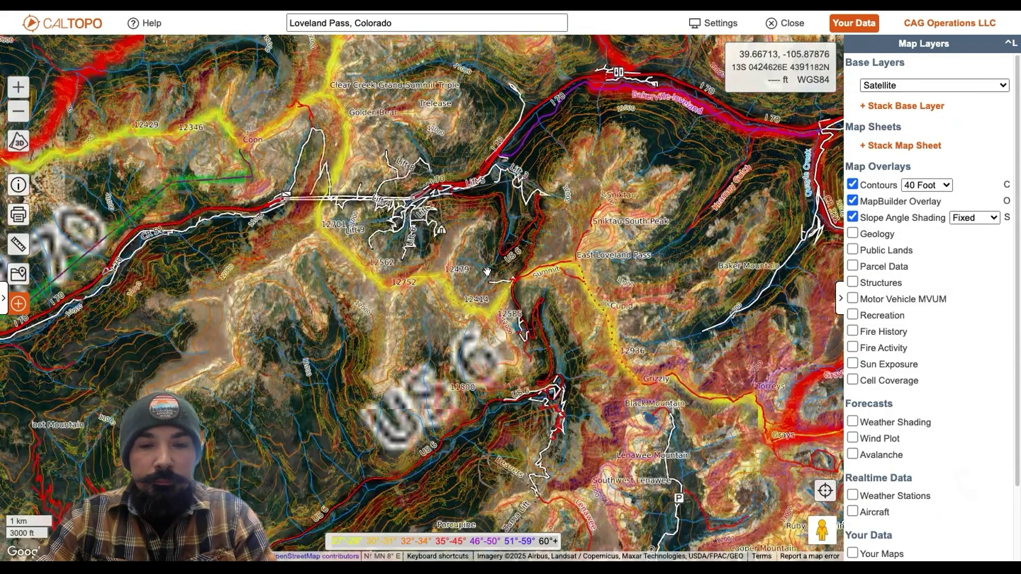
pyautogui.scroll(3, 487, 272)
pyautogui.scroll(2, 487, 272)
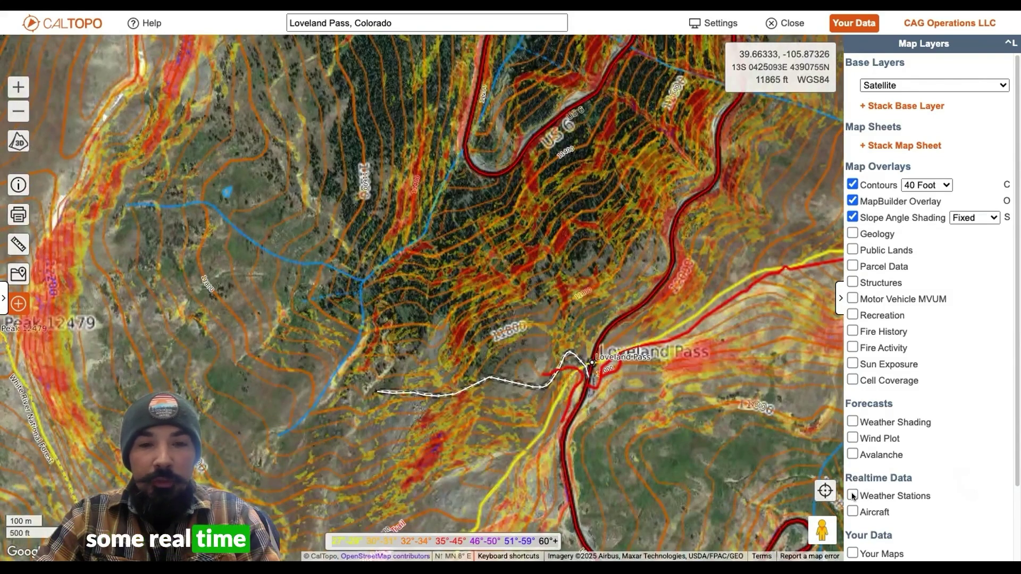
pyautogui.click(852, 495)
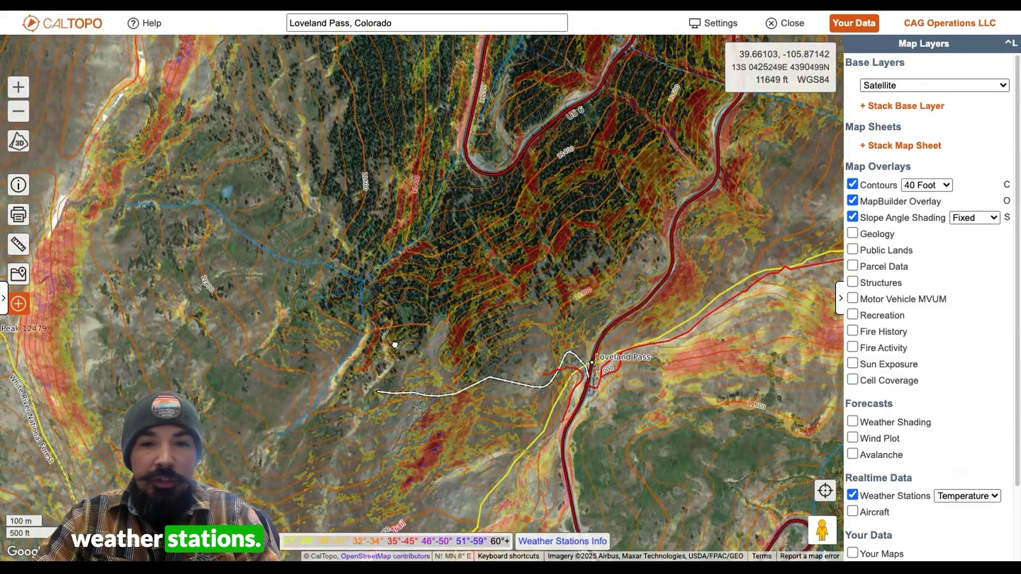
# Check the current readings of the weather station northwest of Loveland Pass, close them, and look through the remaining map layers
pyautogui.moveTo(394, 345); pyautogui.dragTo(412, 415)
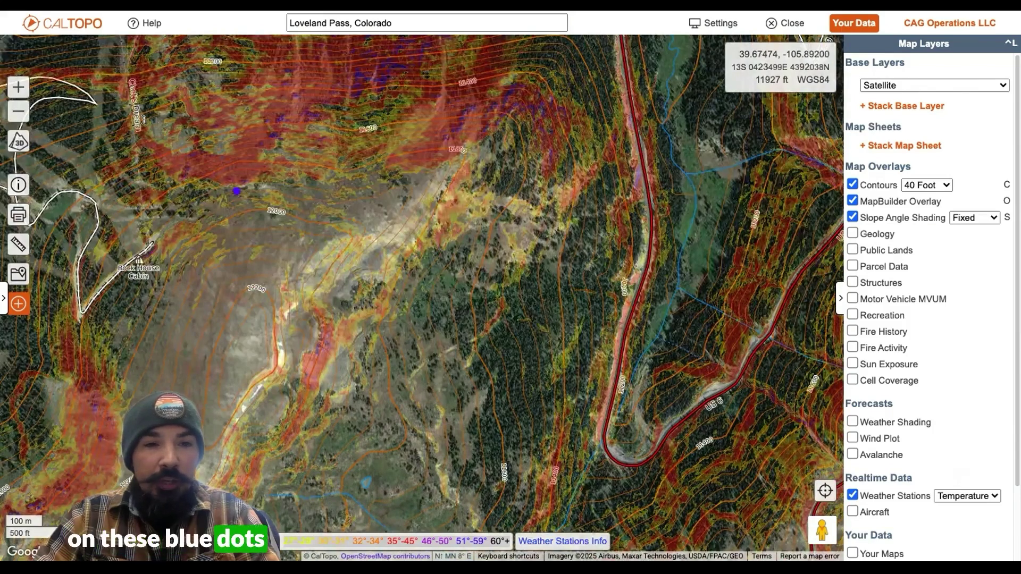
pyautogui.click(237, 192)
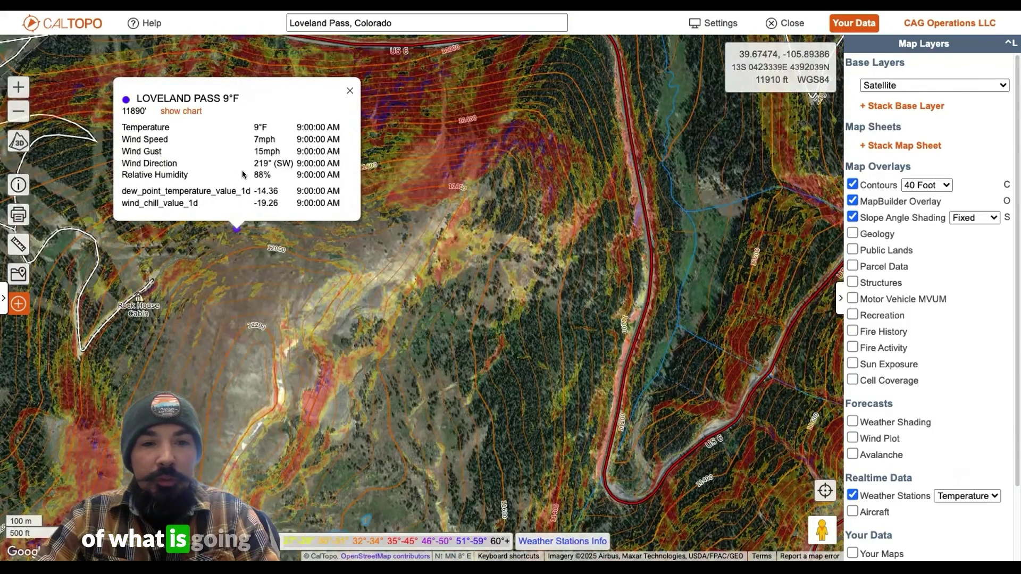
pyautogui.click(350, 90)
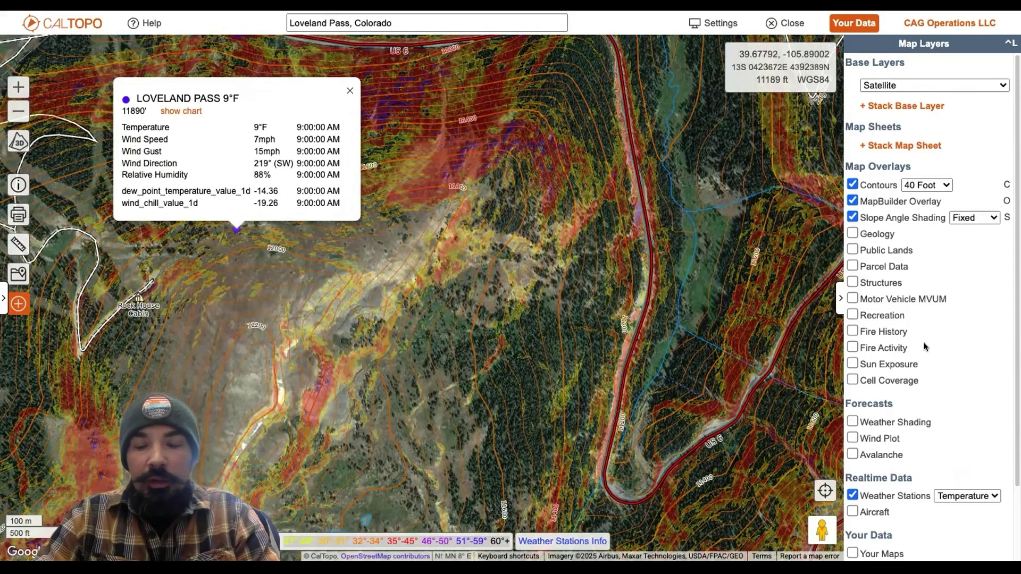
pyautogui.scroll(-3, 899, 347)
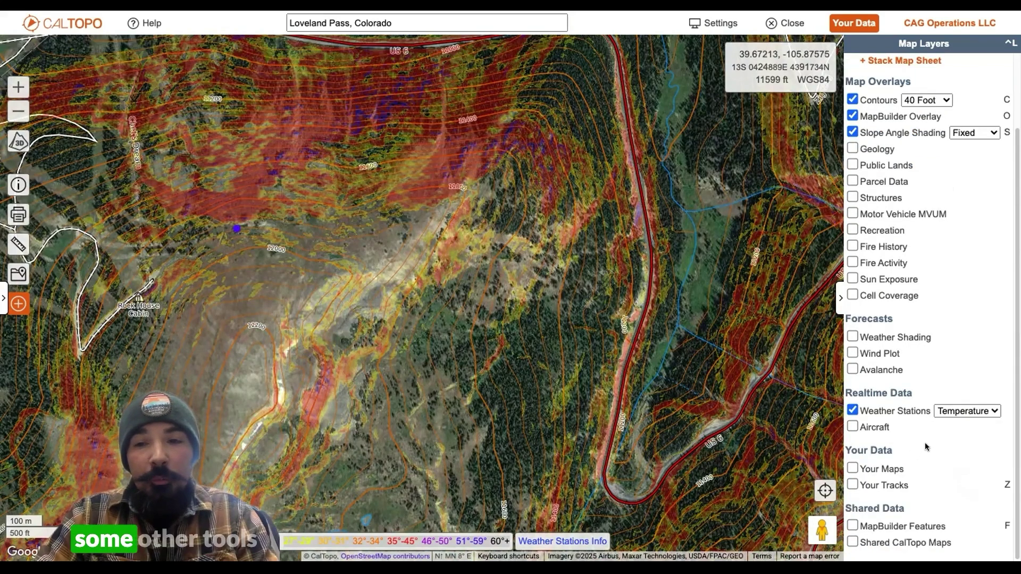
pyautogui.scroll(3, 924, 442)
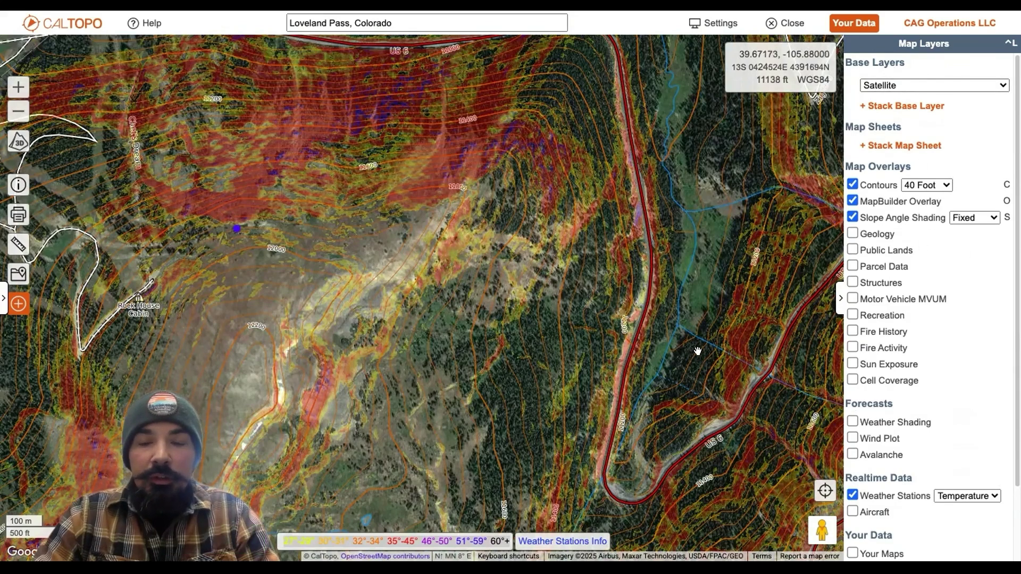
# Bring the US 6 hairpin north of Loveland Pass into close view and review the map object types available to add
pyautogui.moveTo(695, 346); pyautogui.dragTo(697, 340)
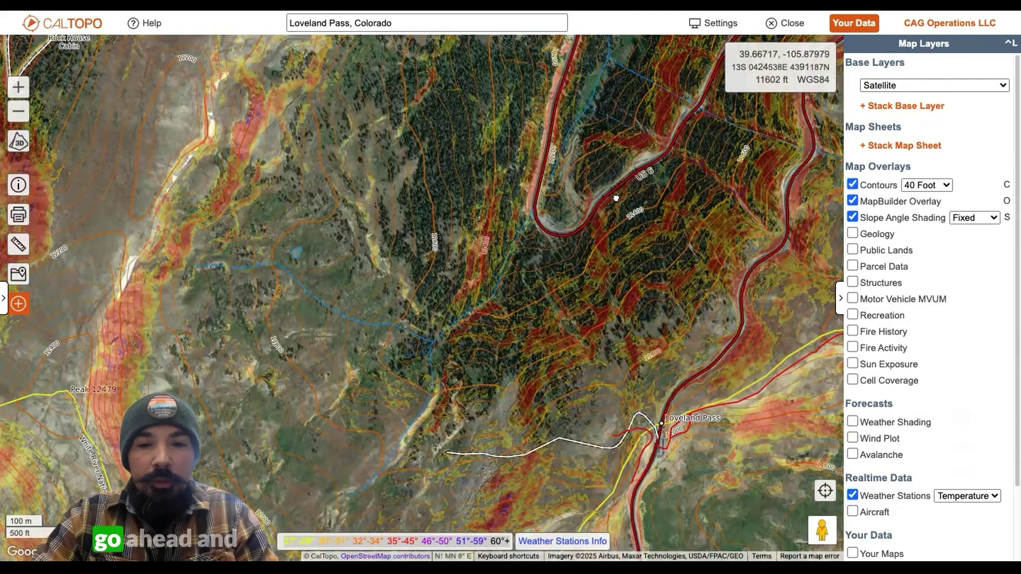
pyautogui.moveTo(546, 376); pyautogui.dragTo(529, 268)
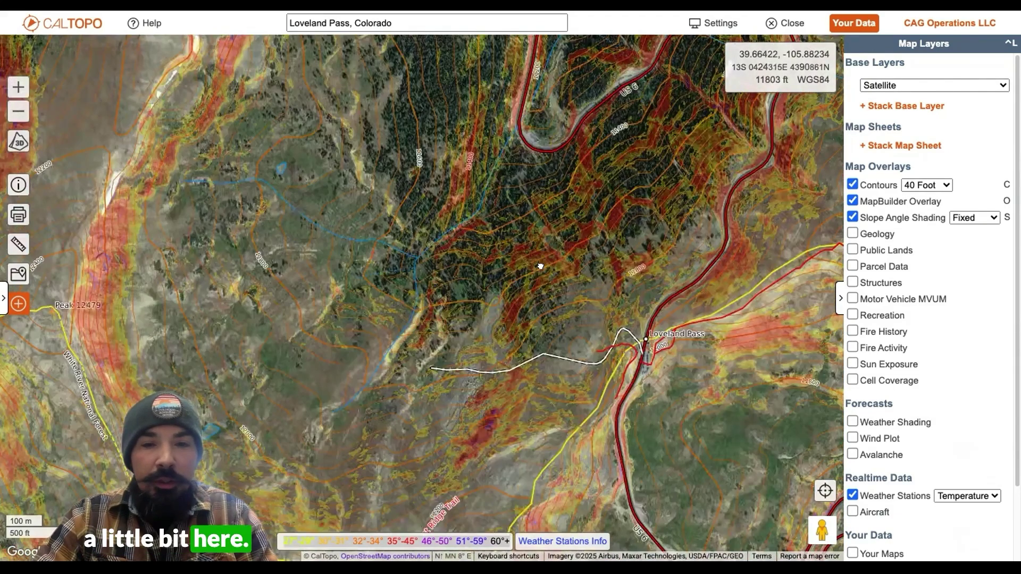
pyautogui.scroll(-2, 542, 260)
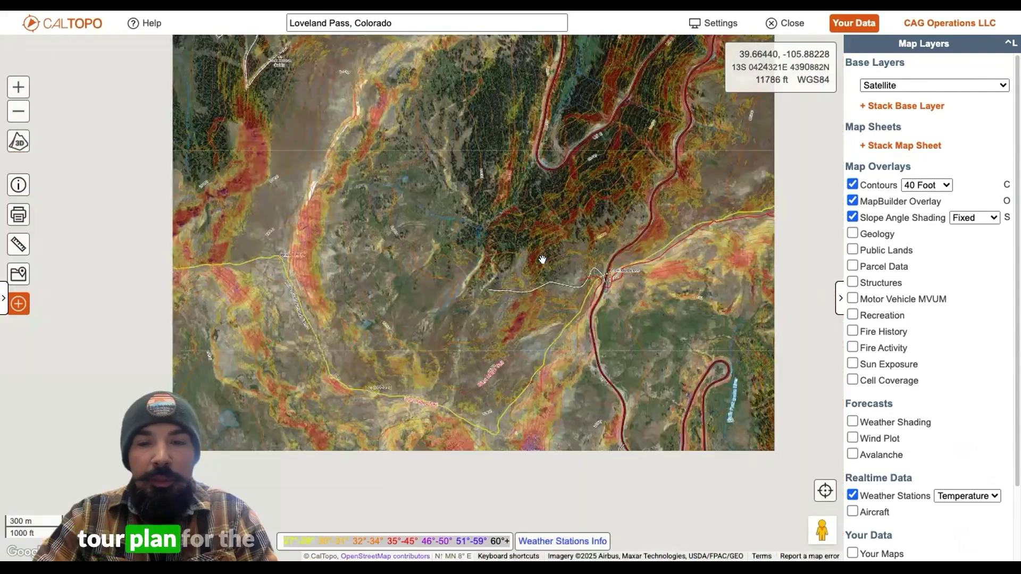
pyautogui.scroll(-2, 560, 246)
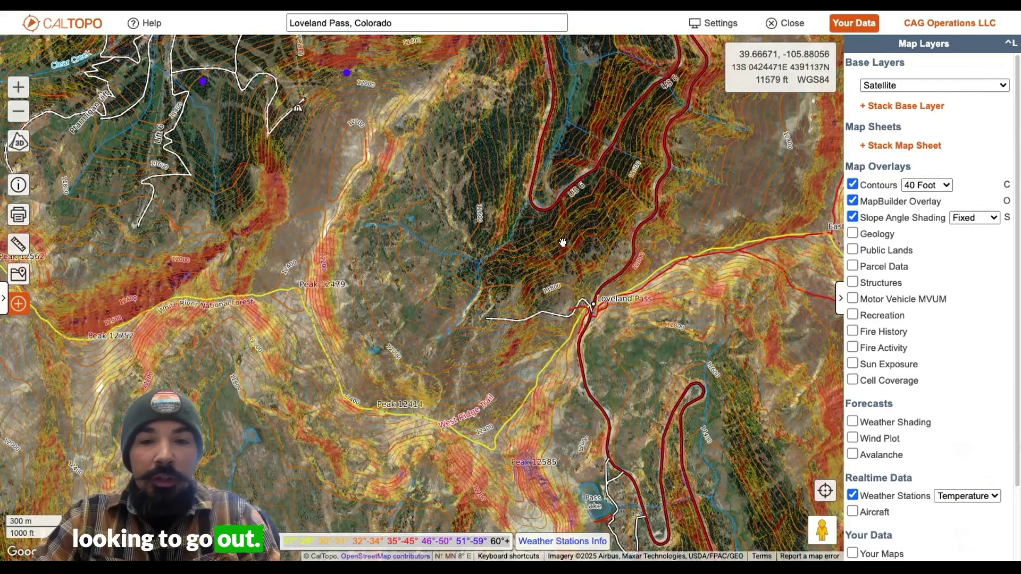
pyautogui.scroll(2, 563, 243)
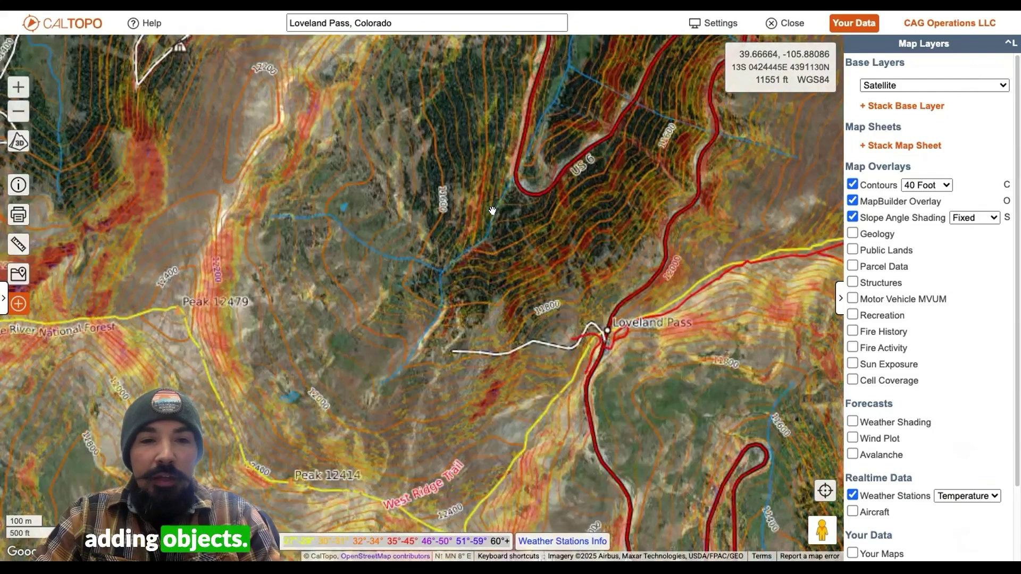
pyautogui.scroll(2, 493, 211)
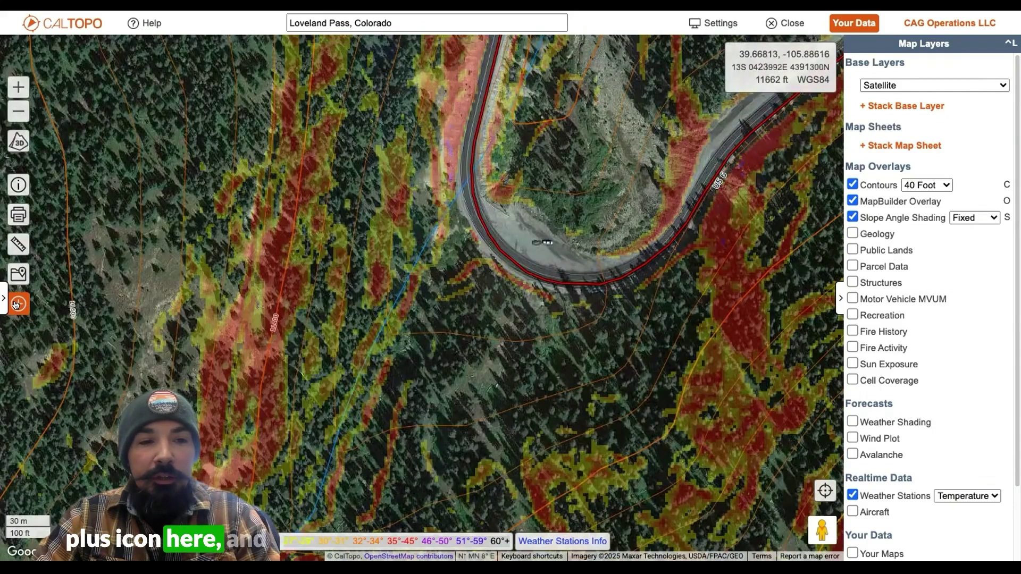
pyautogui.click(16, 304)
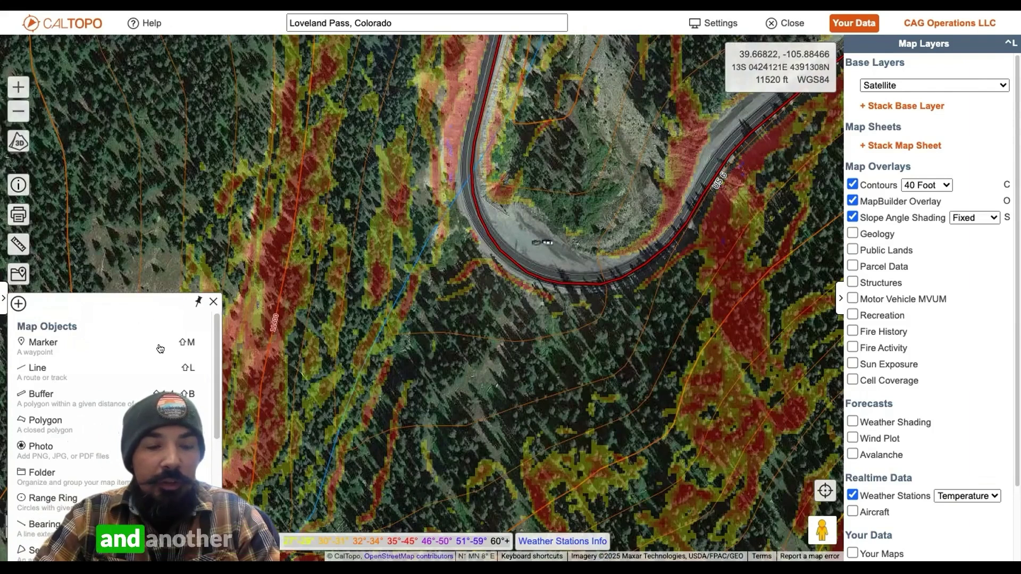
pyautogui.click(213, 302)
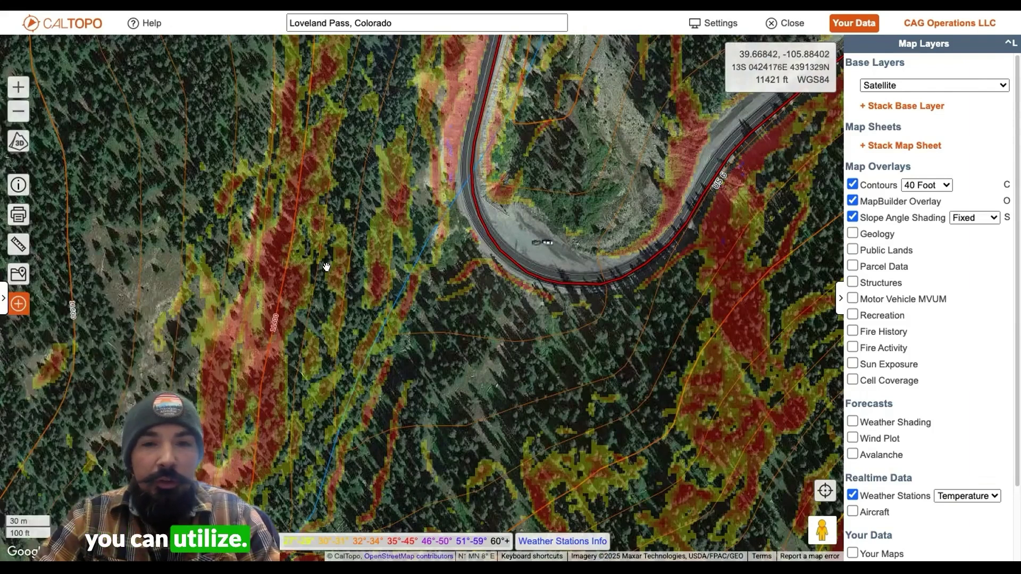
# Add a marker in the pullout inside the US 6 hairpin and label it Parking
pyautogui.rightClick(516, 226)
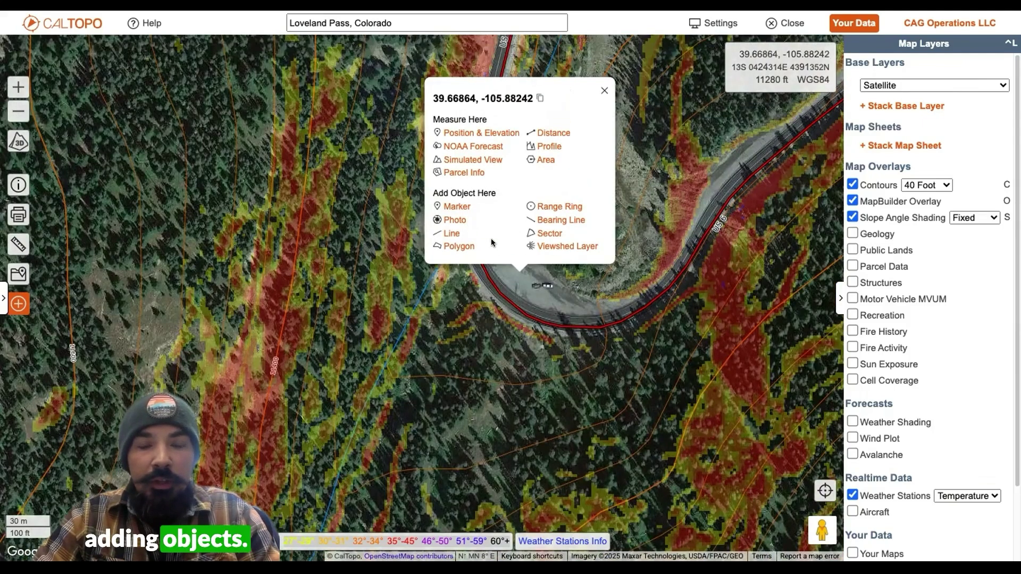
pyautogui.click(454, 205)
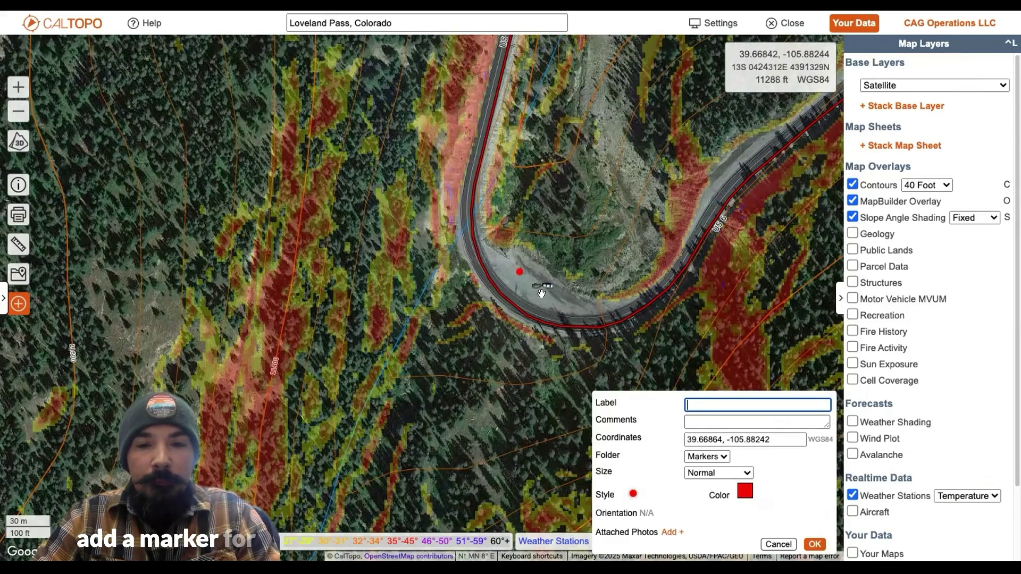
pyautogui.write('Par')
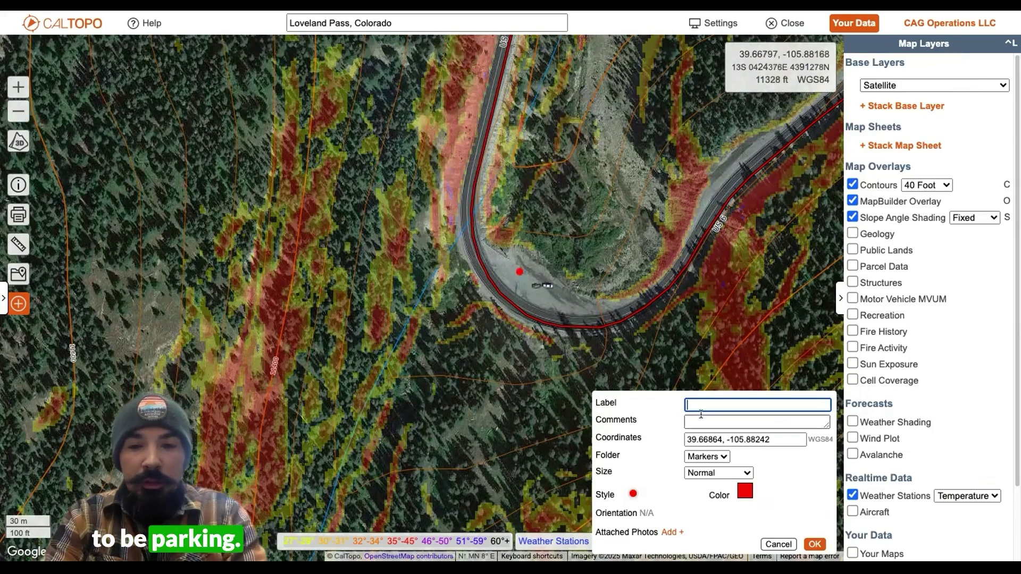
pyautogui.write('king')
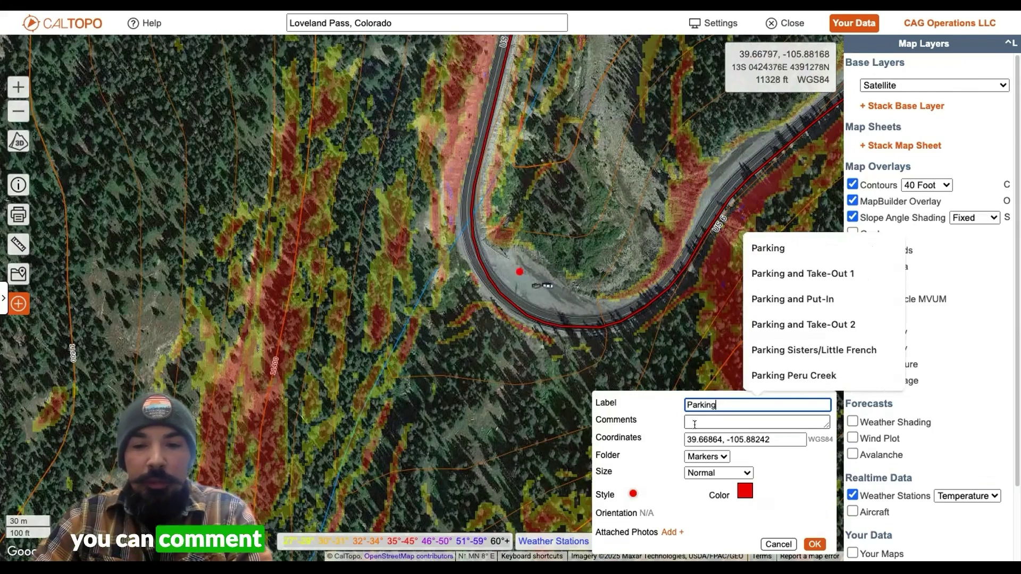
# Give the Parking marker the circled letter P icon in black and confirm the marker
pyautogui.click(634, 493)
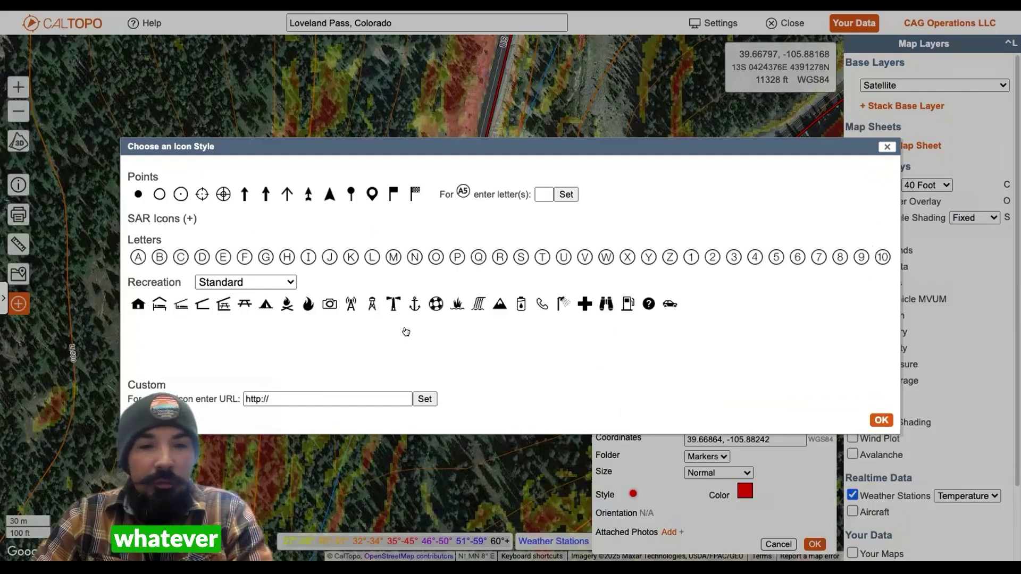
pyautogui.click(456, 259)
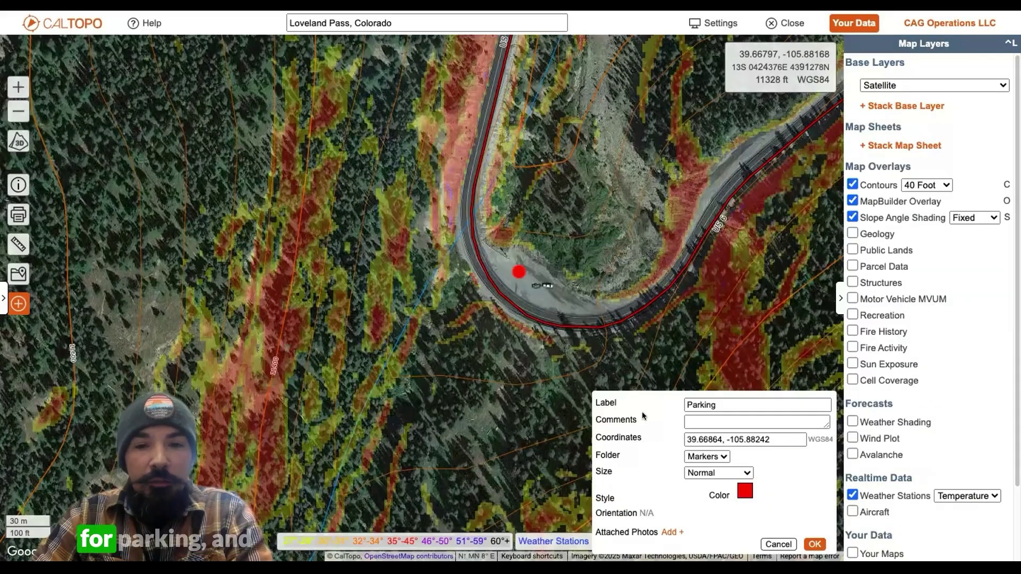
pyautogui.click(742, 489)
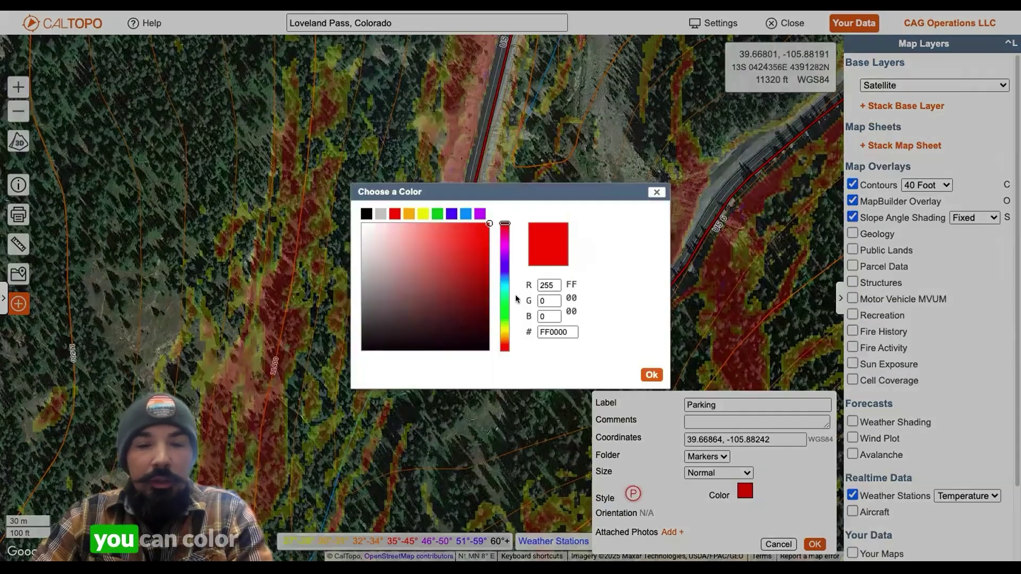
pyautogui.click(366, 214)
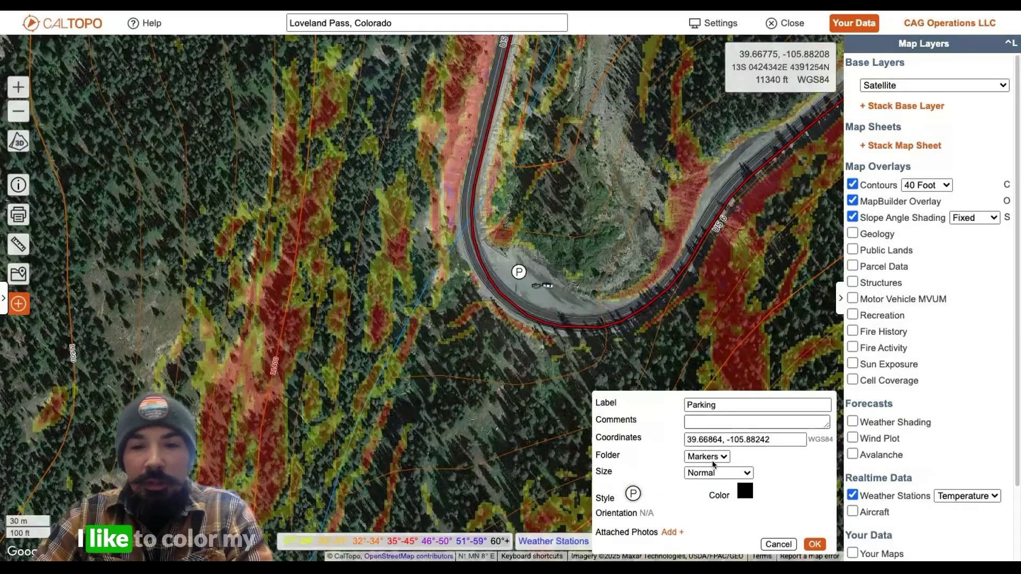
pyautogui.click(813, 543)
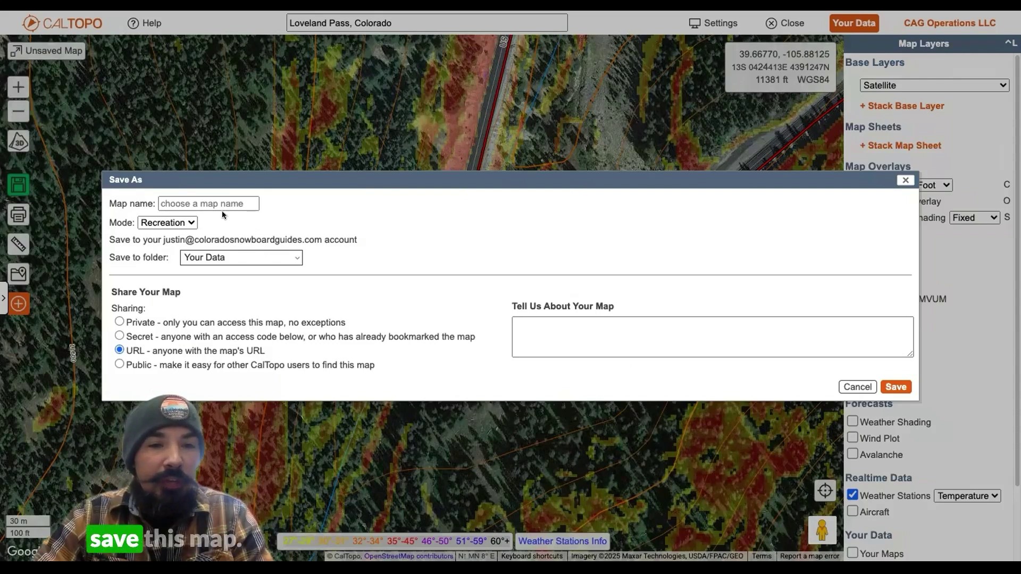
# Save the map under the name "Caltopo Demo Loveland Pass"
pyautogui.click(205, 202)
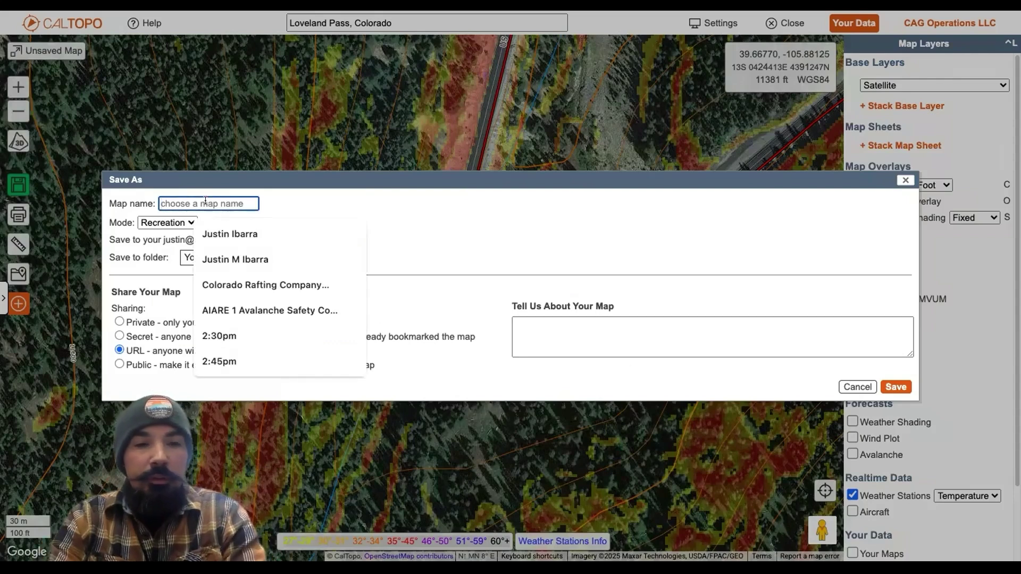
pyautogui.write('Caltop')
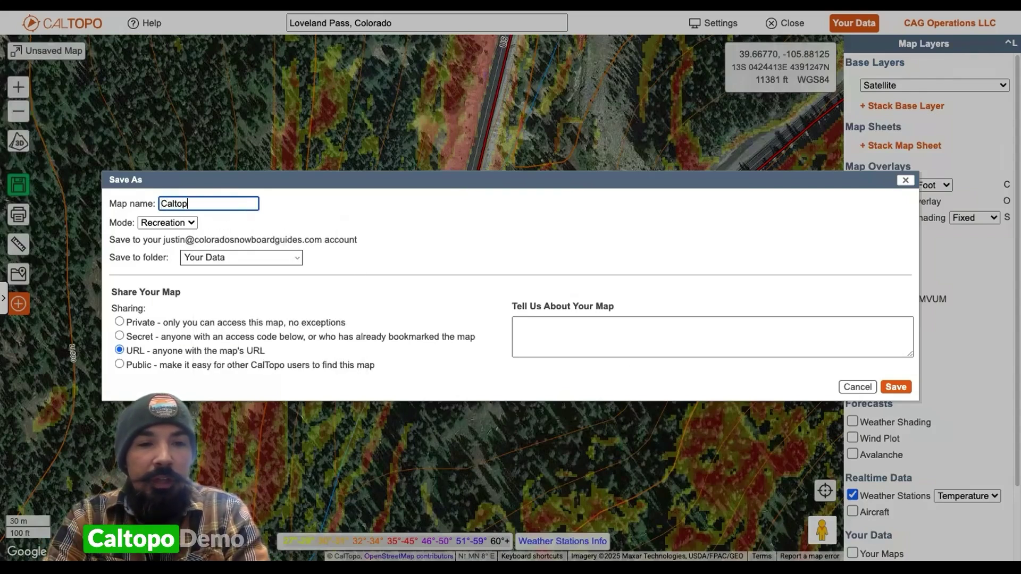
pyautogui.write('o Demo L')
pyautogui.write('oveland Pass')
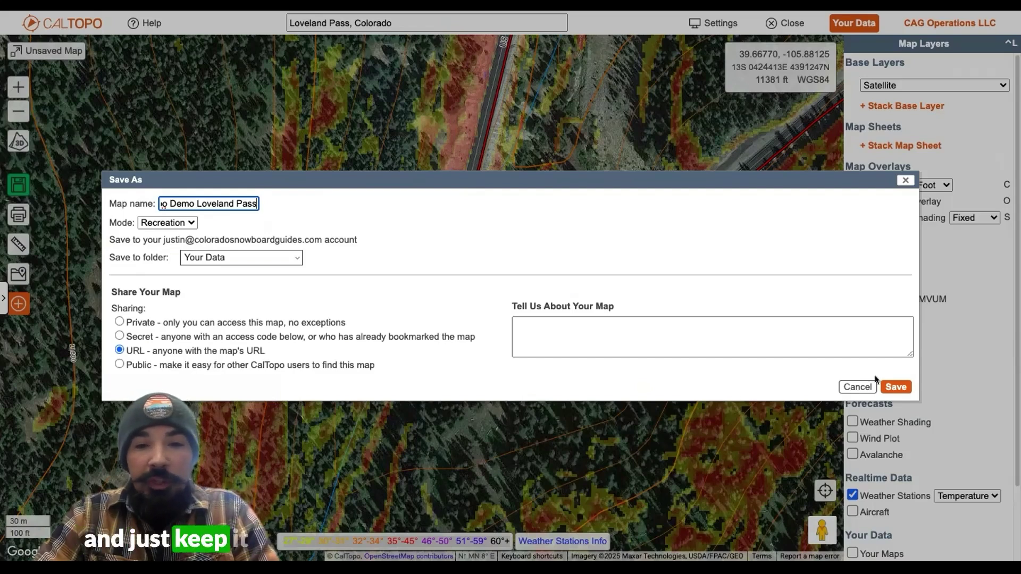
pyautogui.click(896, 386)
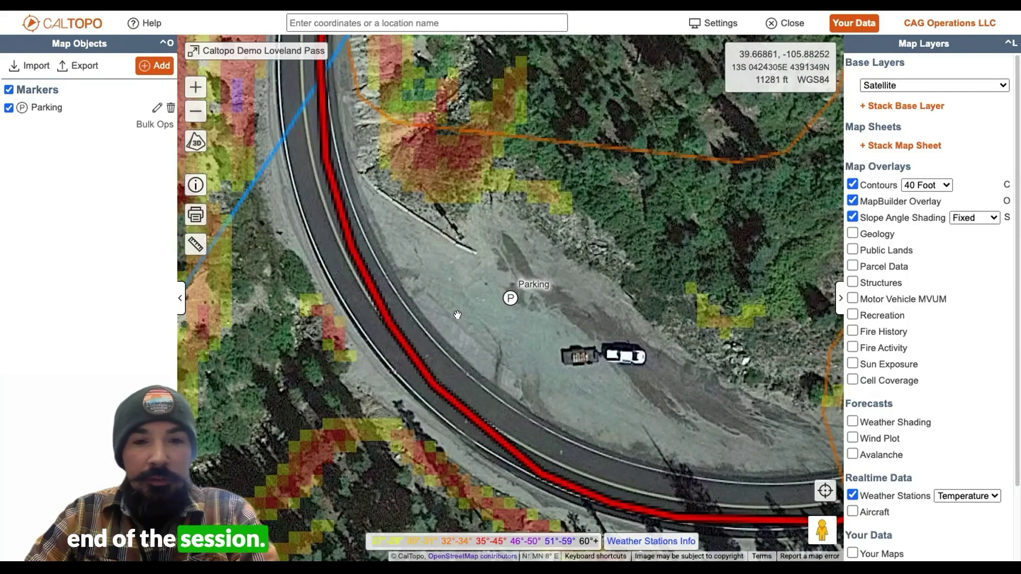
# Hide the map objects list, then check the Parking marker's position, elevation, slope and aspect and close the read-out
pyautogui.scroll(-3, 460, 316)
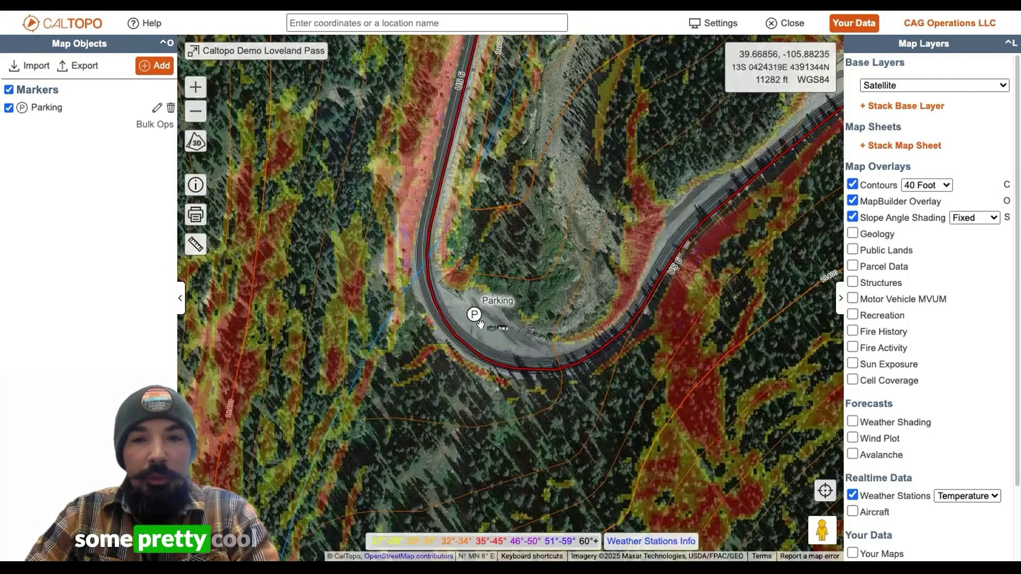
pyautogui.click(180, 297)
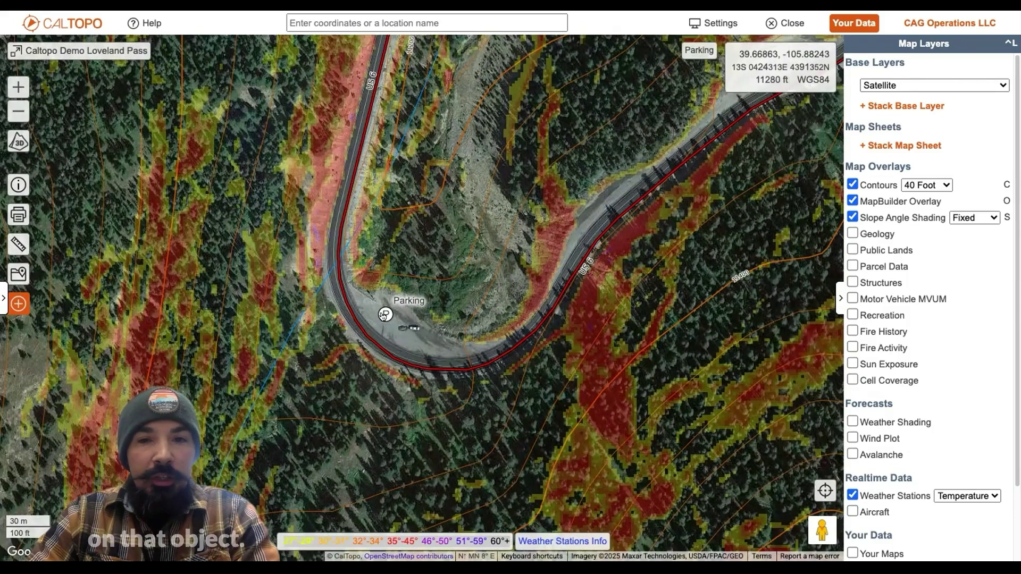
pyautogui.click(383, 315)
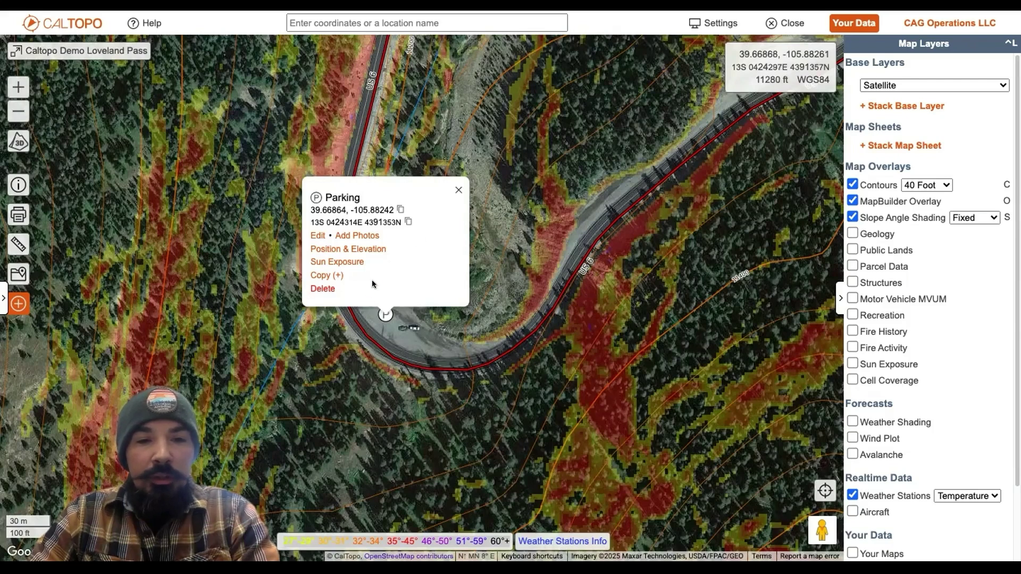
pyautogui.click(366, 248)
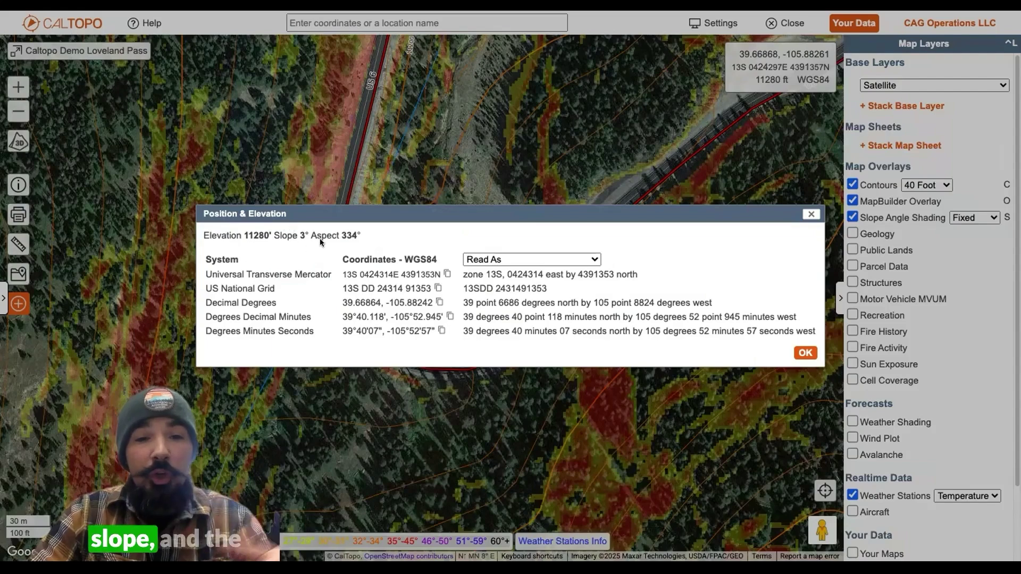
pyautogui.click(804, 354)
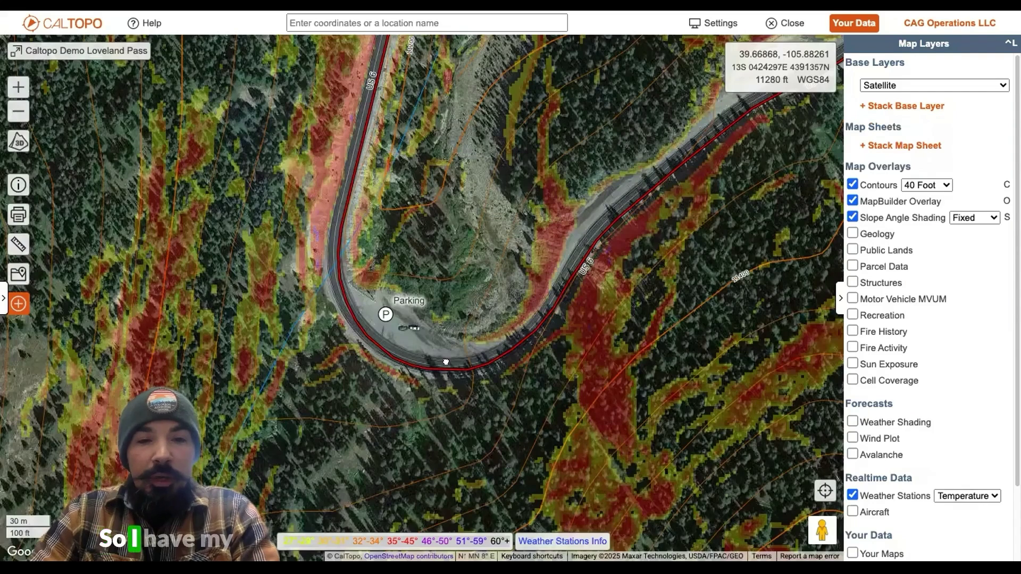
# Examine the terrain and slope shading between the Parking marker, Loveland Pass and the open slopes to the southwest for an uphill route
pyautogui.moveTo(445, 362); pyautogui.dragTo(470, 338)
pyautogui.moveTo(418, 286); pyautogui.dragTo(486, 198)
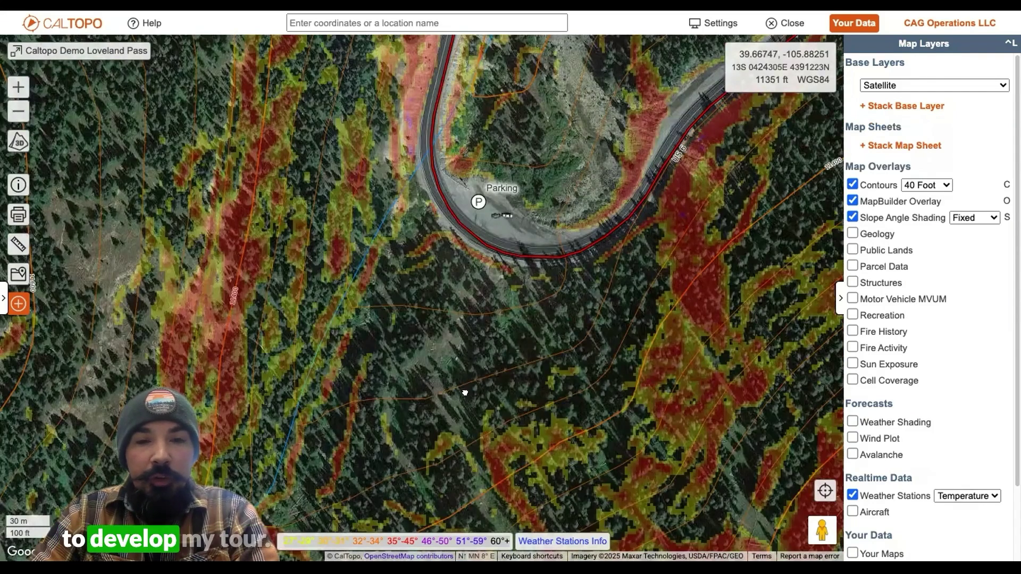
pyautogui.moveTo(458, 372); pyautogui.dragTo(460, 367)
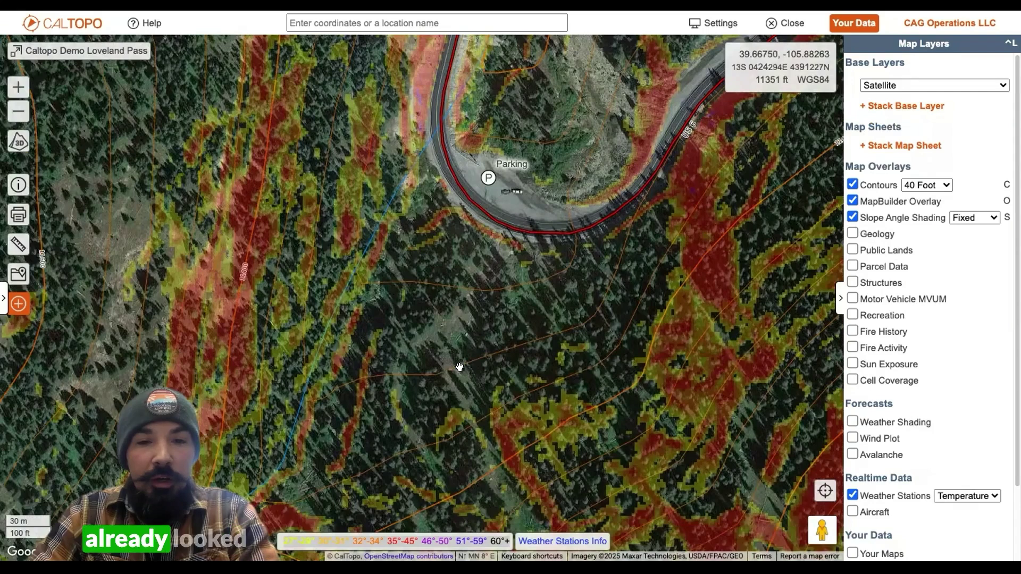
pyautogui.scroll(-1, 460, 367)
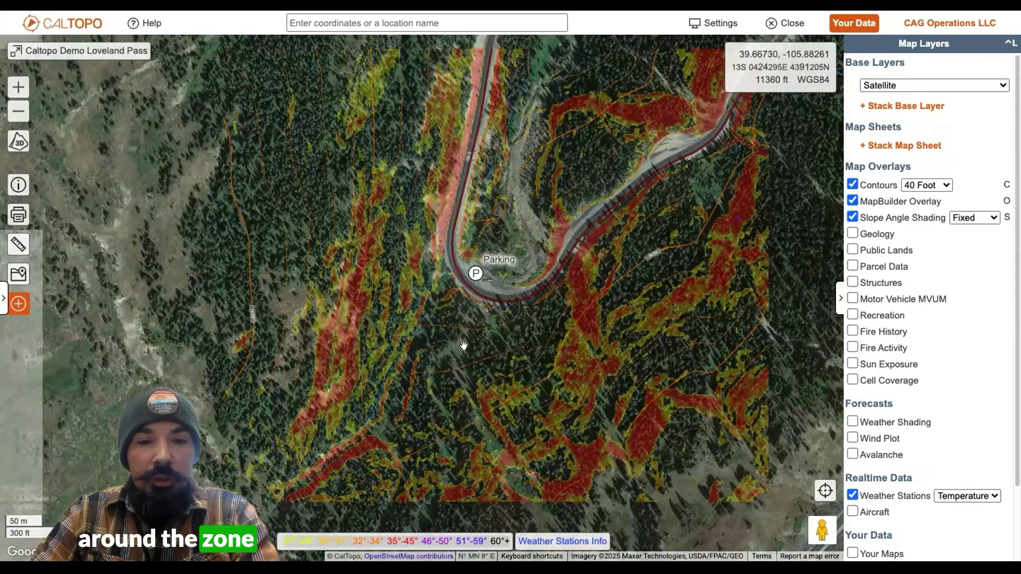
pyautogui.scroll(-1, 464, 346)
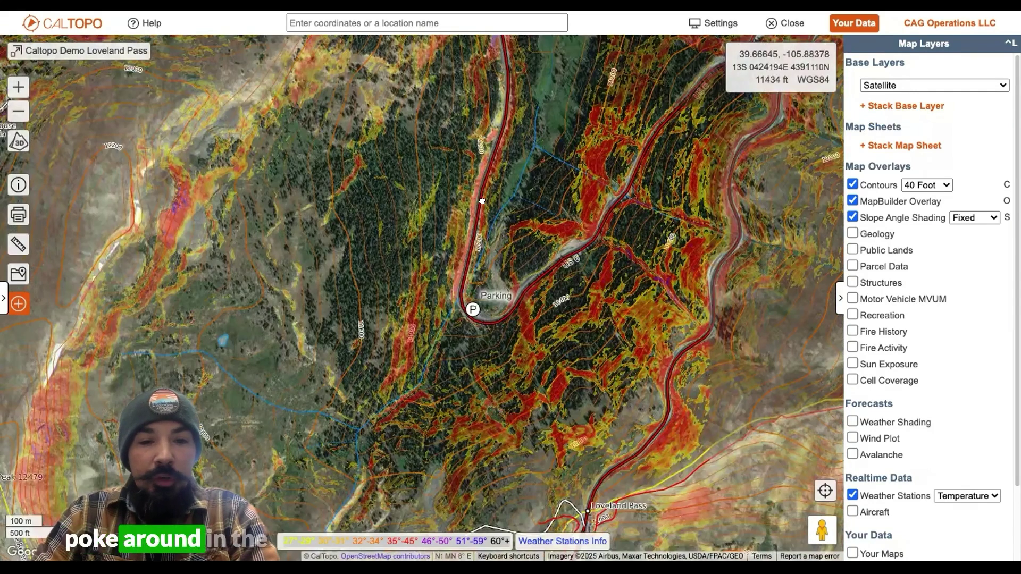
pyautogui.moveTo(367, 527); pyautogui.dragTo(423, 319)
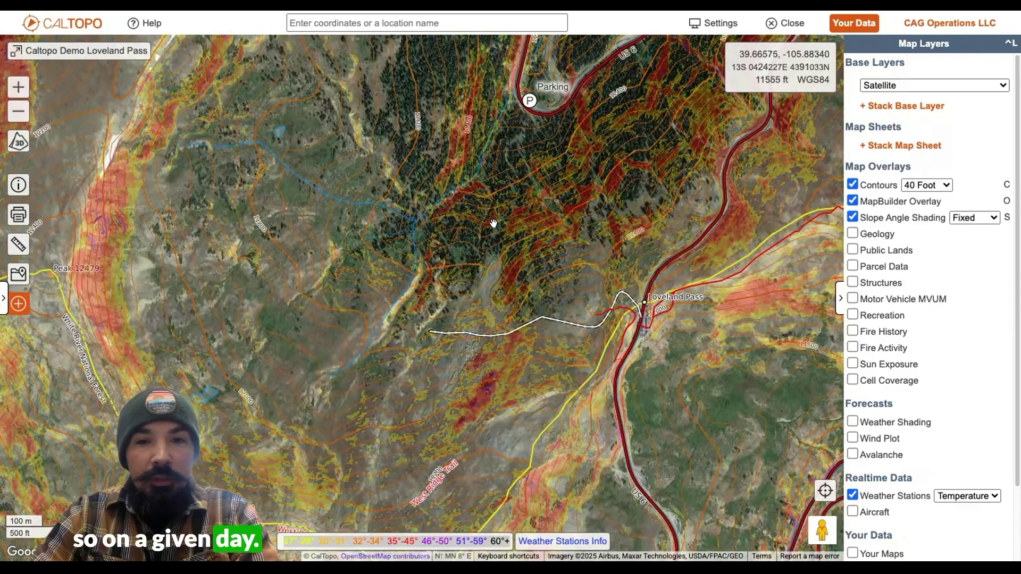
pyautogui.moveTo(493, 224); pyautogui.dragTo(460, 347)
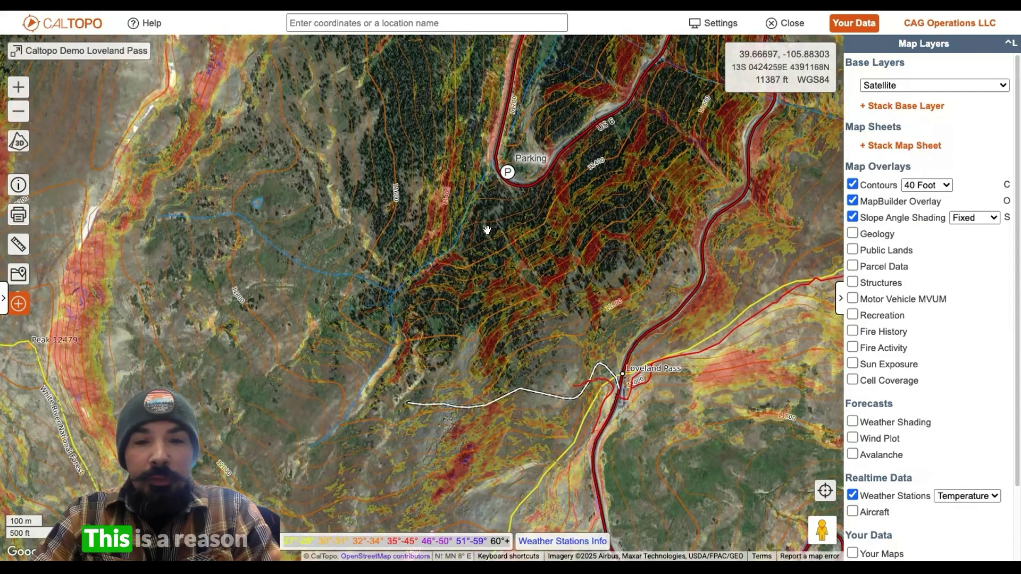
pyautogui.scroll(2, 487, 230)
pyautogui.scroll(1, 494, 226)
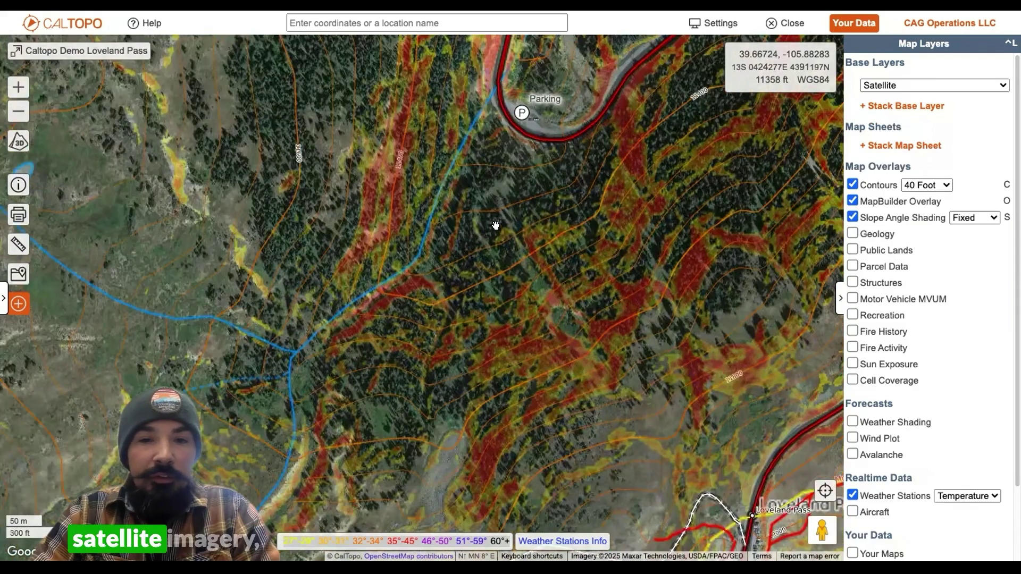
pyautogui.scroll(1, 470, 155)
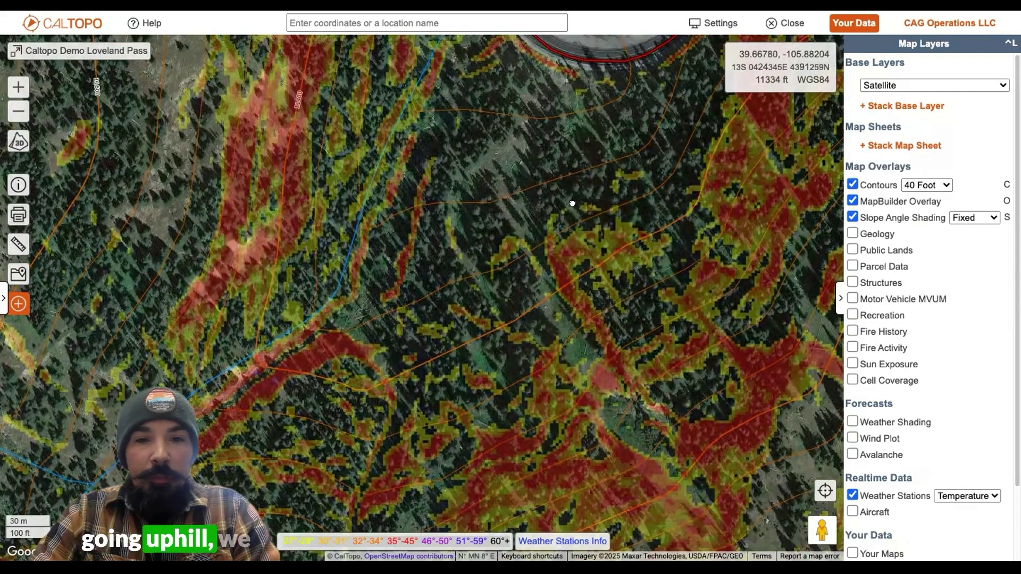
pyautogui.moveTo(572, 203); pyautogui.dragTo(555, 255)
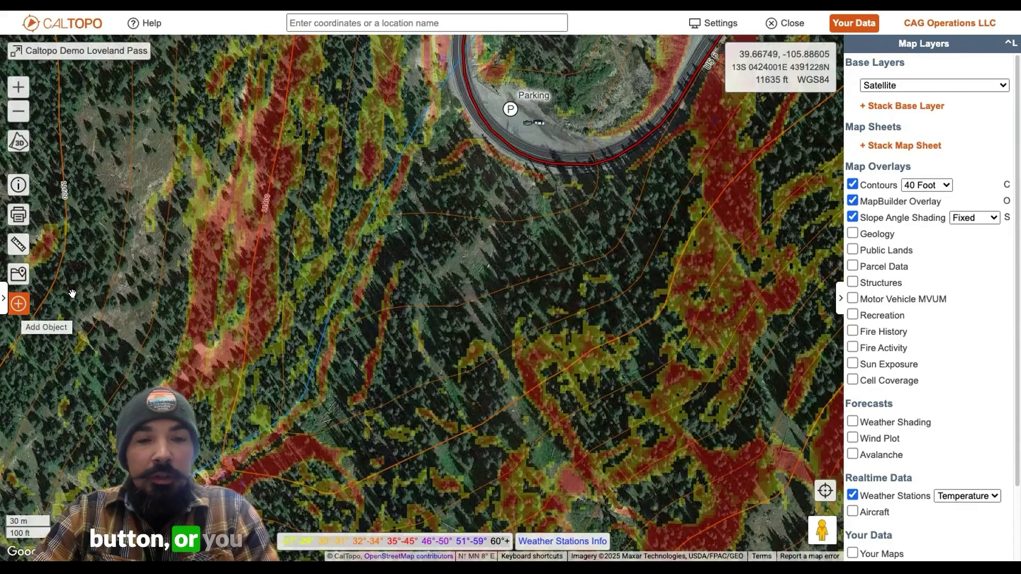
# Start a new line at the road edge just south of the Parking marker and trace it southwest through the trees for about 150 m
pyautogui.click(19, 304)
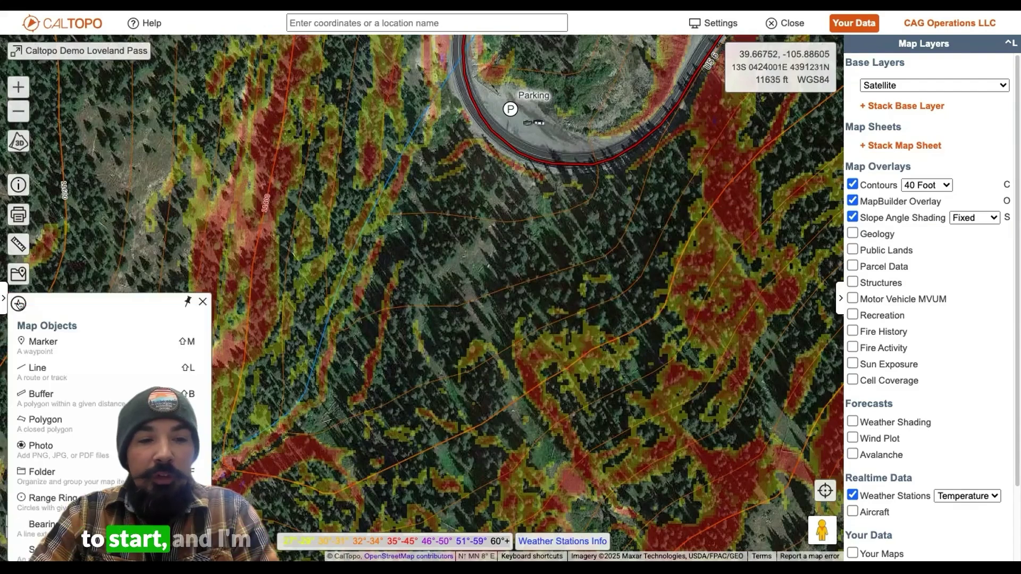
pyautogui.click(45, 369)
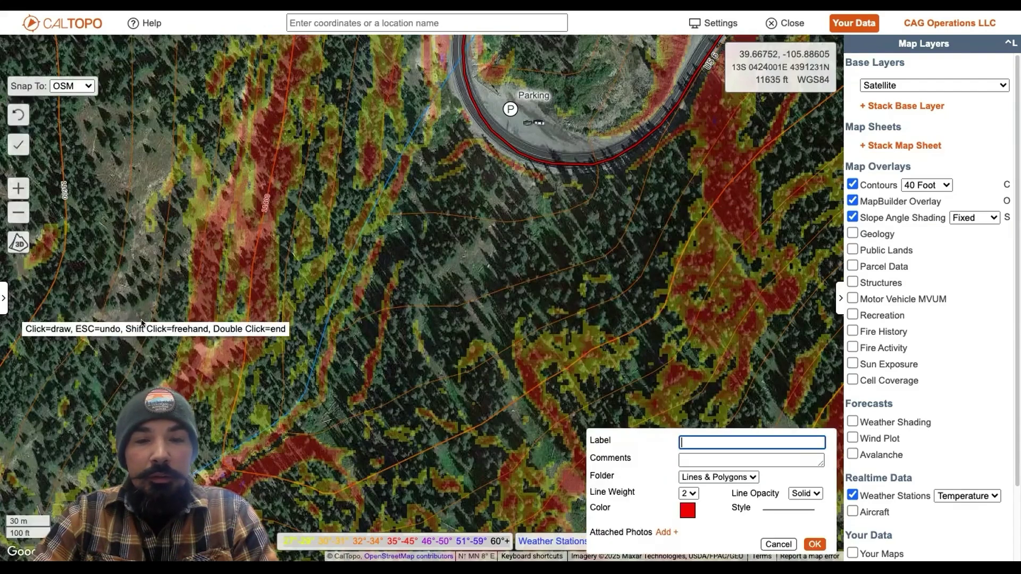
pyautogui.click(505, 158)
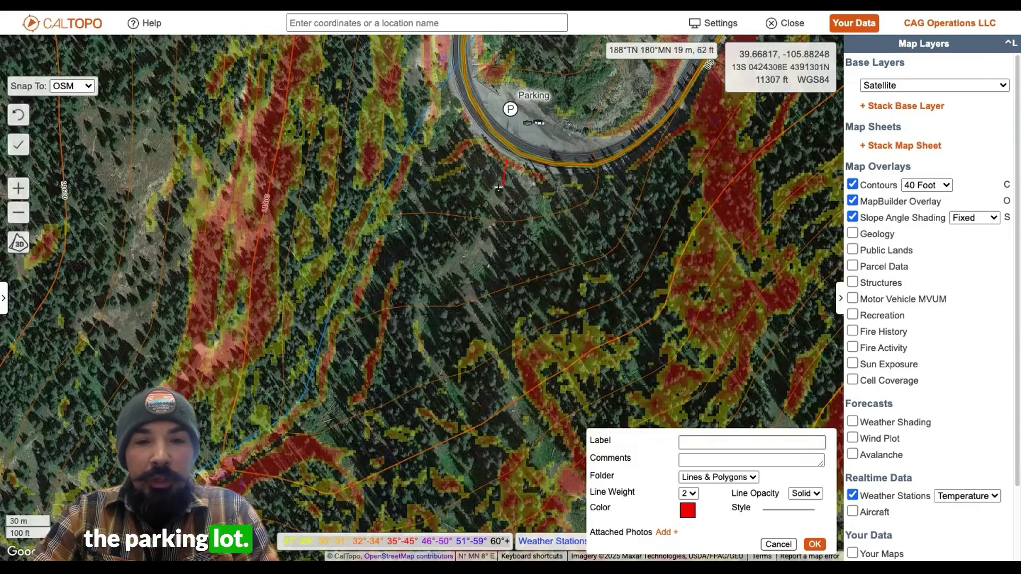
pyautogui.moveTo(499, 187)
pyautogui.mouseDown()
pyautogui.moveTo(474, 246)
pyautogui.moveTo(419, 291)
pyautogui.moveTo(419, 318)
pyautogui.mouseUp()
pyautogui.click(424, 327)
pyautogui.moveTo(432, 359); pyautogui.dragTo(437, 295)
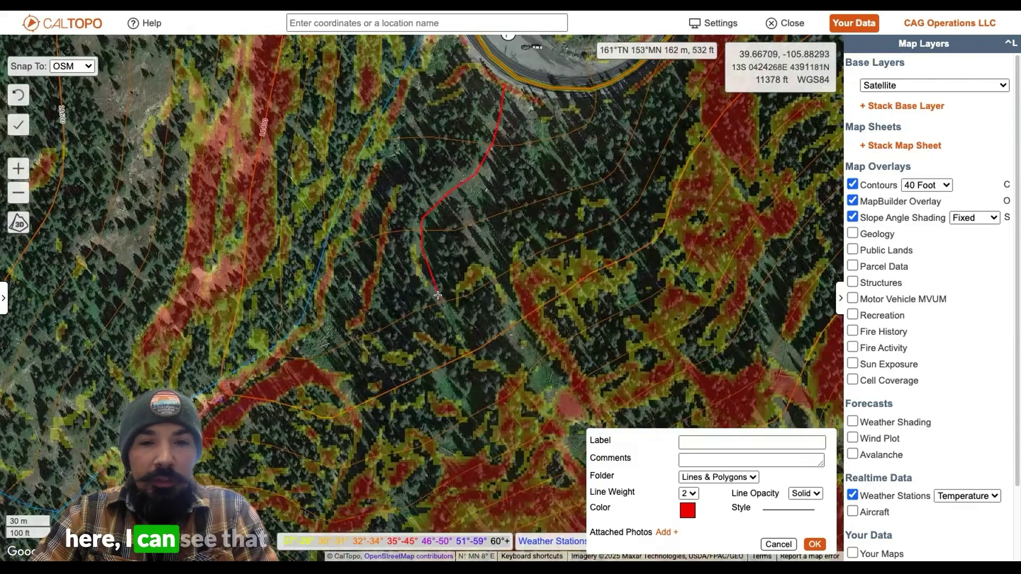
# Extend the line southeast along the tree clearing and then south between the steep patches, to about 270 m of total length
pyautogui.scroll(2, 437, 295)
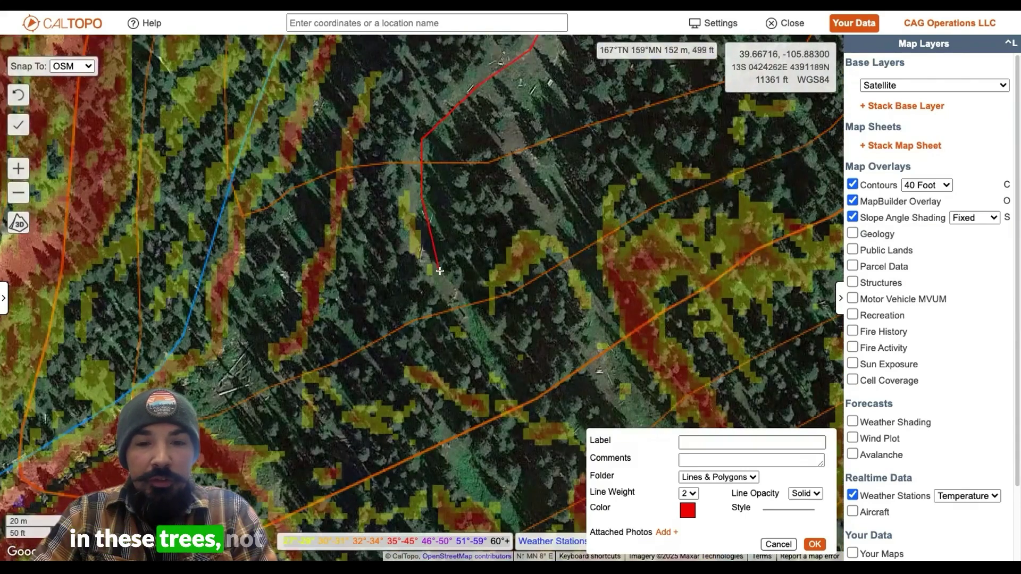
pyautogui.click(491, 337)
pyautogui.click(501, 375)
pyautogui.moveTo(494, 432); pyautogui.dragTo(485, 223)
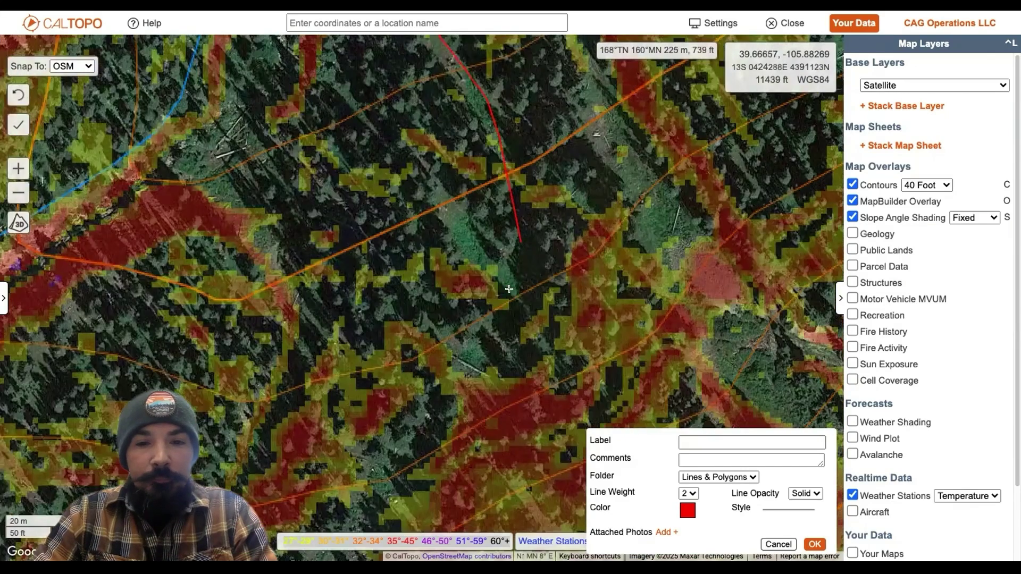
pyautogui.click(513, 292)
pyautogui.click(480, 349)
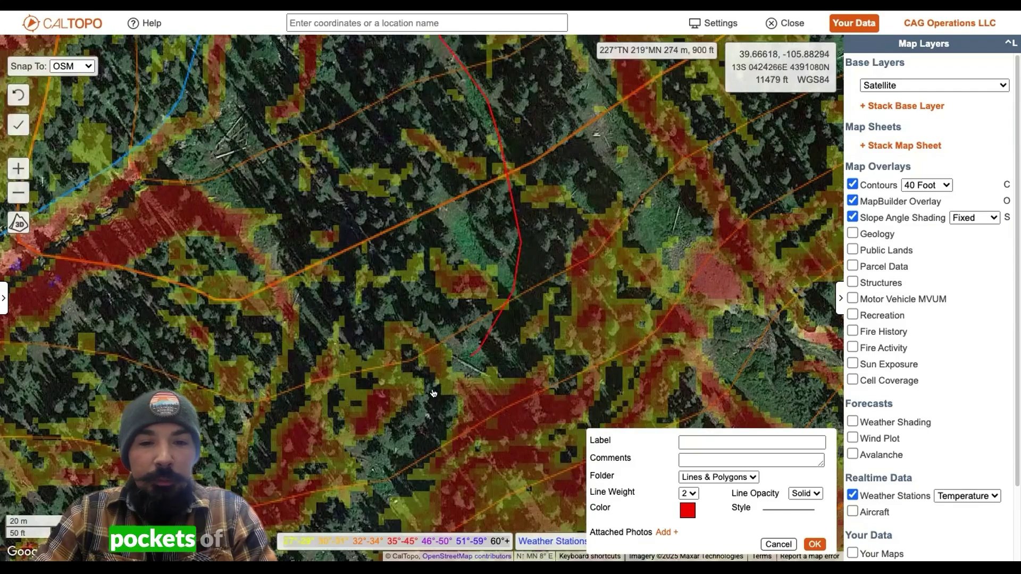
# Route the line southwest through the narrow gap in the steep shading to the north end of the boulder field, about 440 m in total
pyautogui.click(440, 387)
pyautogui.moveTo(391, 450); pyautogui.dragTo(491, 194)
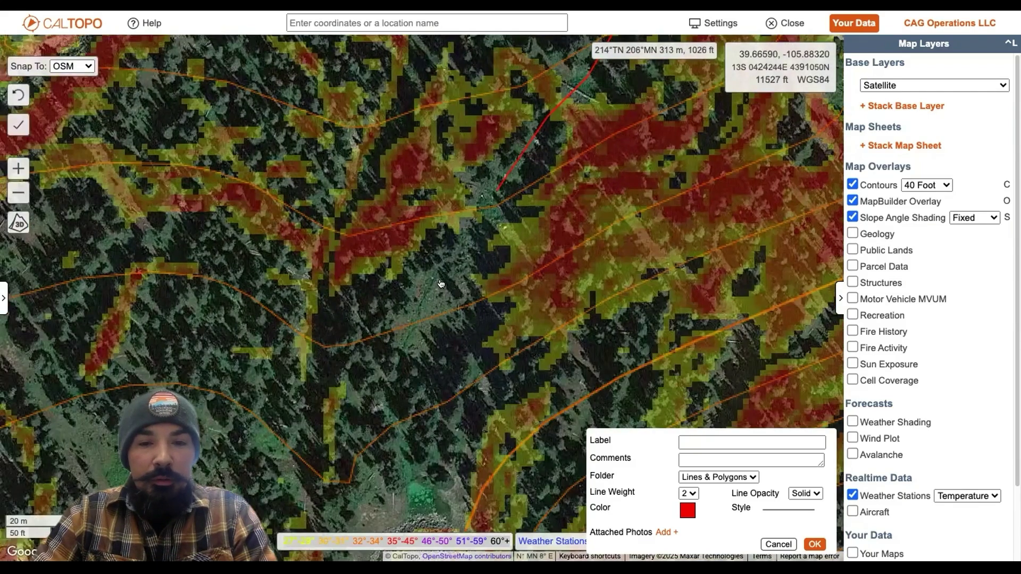
pyautogui.click(423, 342)
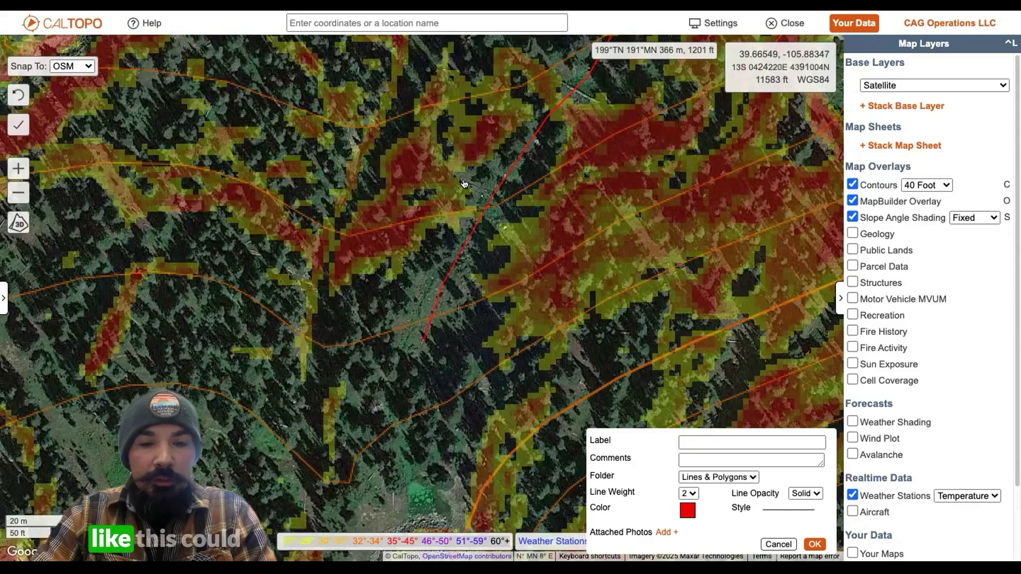
pyautogui.moveTo(419, 341); pyautogui.dragTo(464, 184)
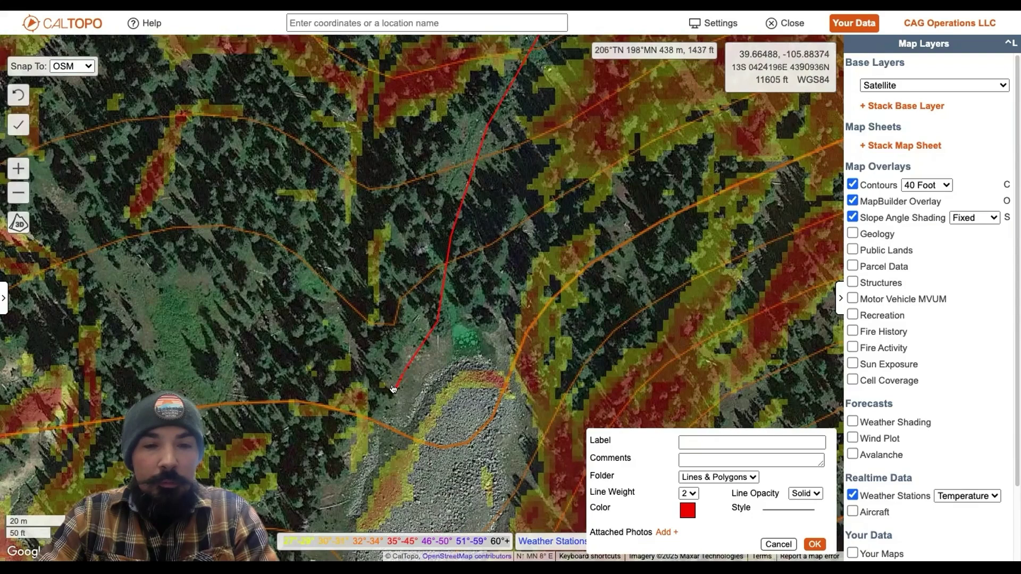
# Continue the line along the west side of the boulder field and out above tree line, reaching about 650 m in total
pyautogui.scroll(-1, 393, 389)
pyautogui.scroll(-1, 393, 384)
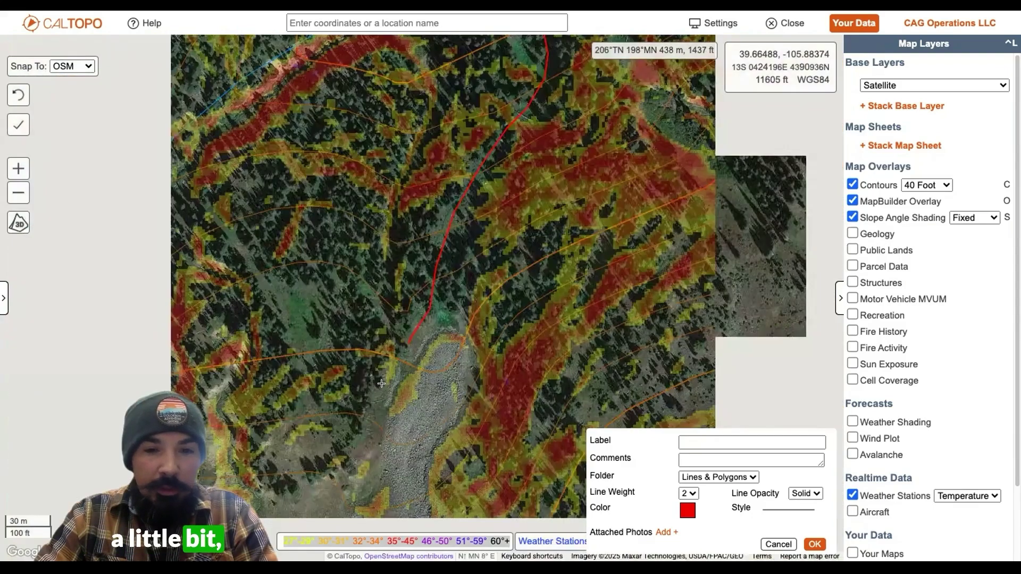
pyautogui.click(380, 389)
pyautogui.click(315, 460)
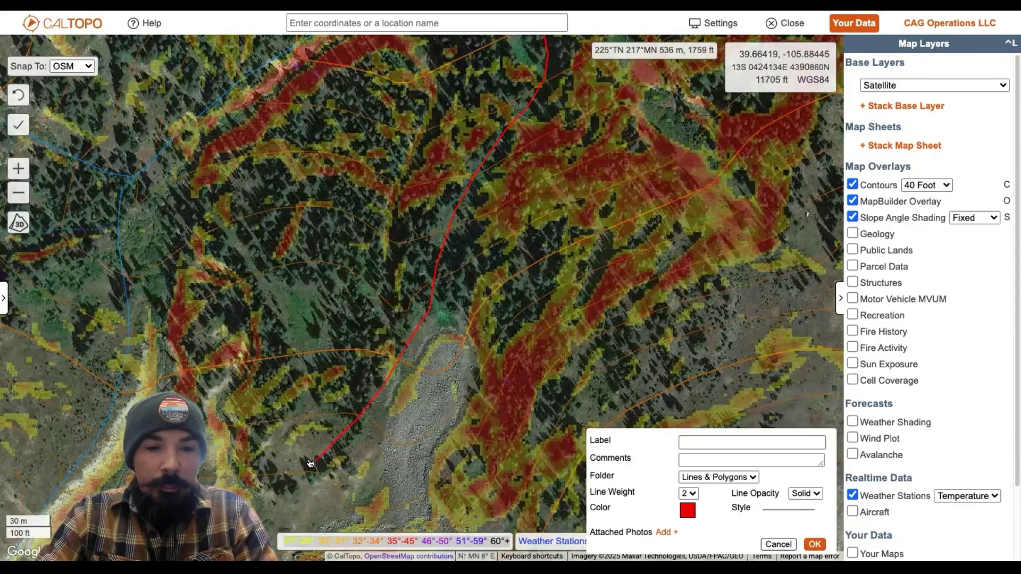
pyautogui.moveTo(310, 460); pyautogui.dragTo(463, 231)
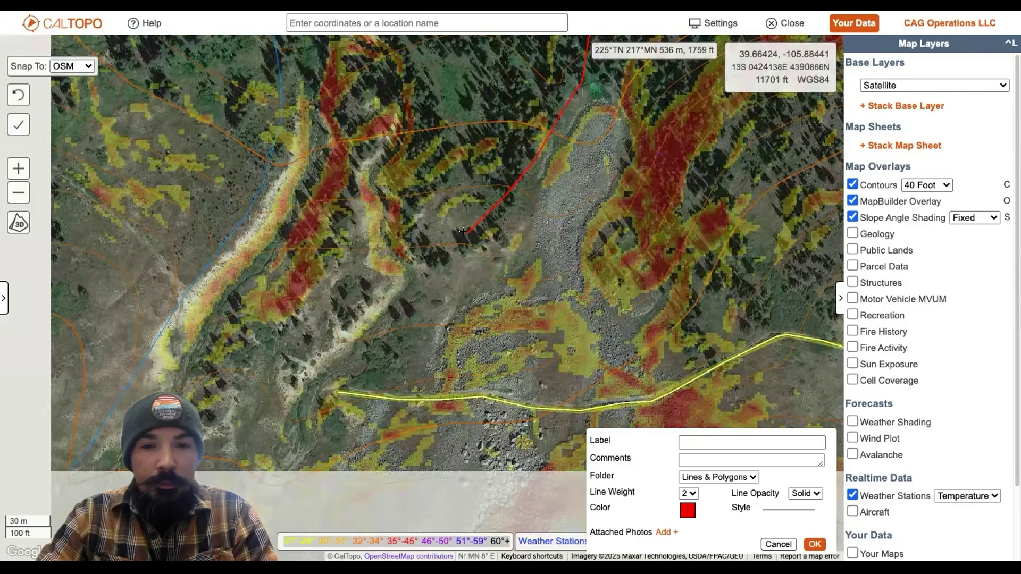
pyautogui.click(447, 243)
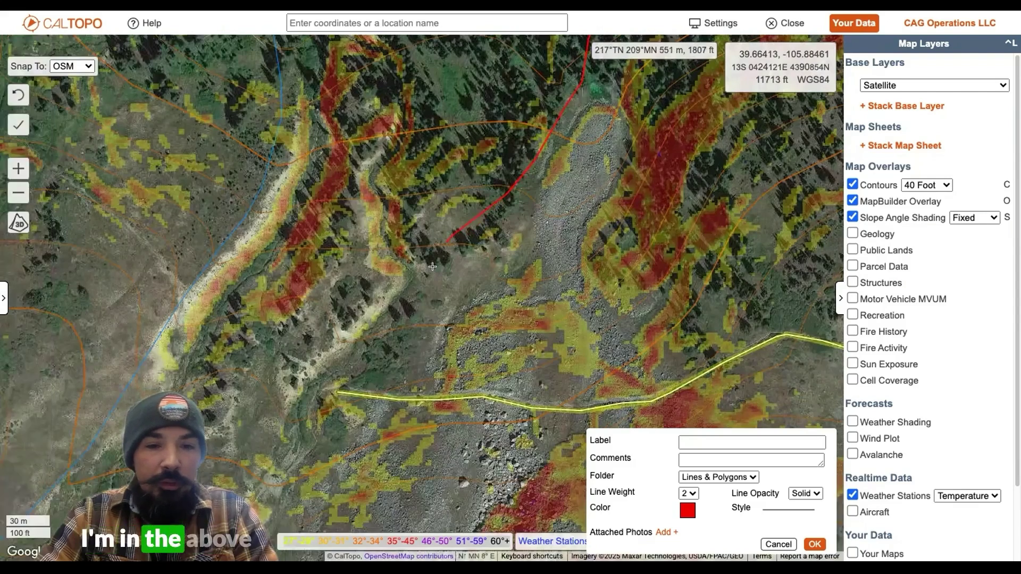
pyautogui.click(420, 301)
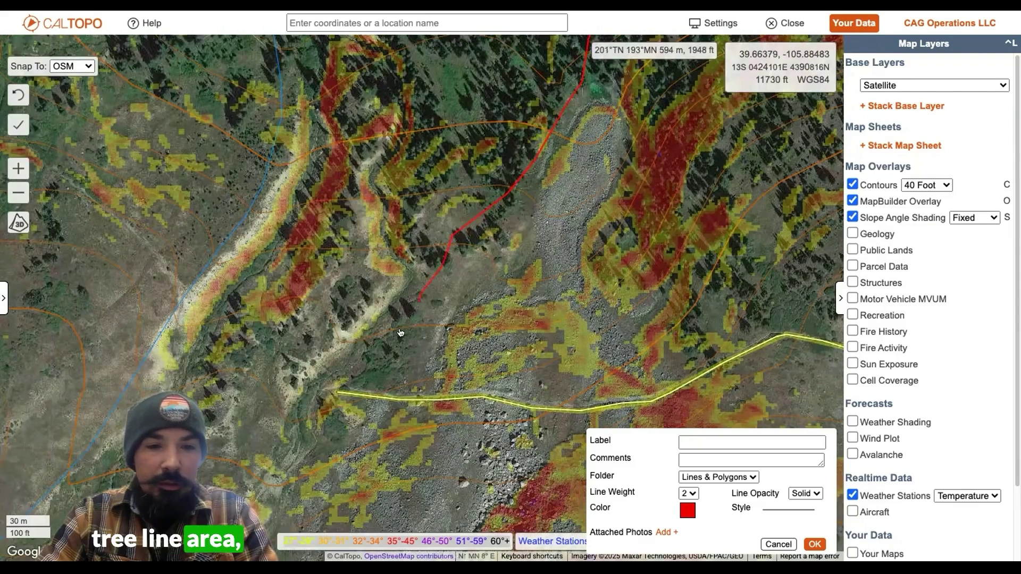
pyautogui.click(370, 364)
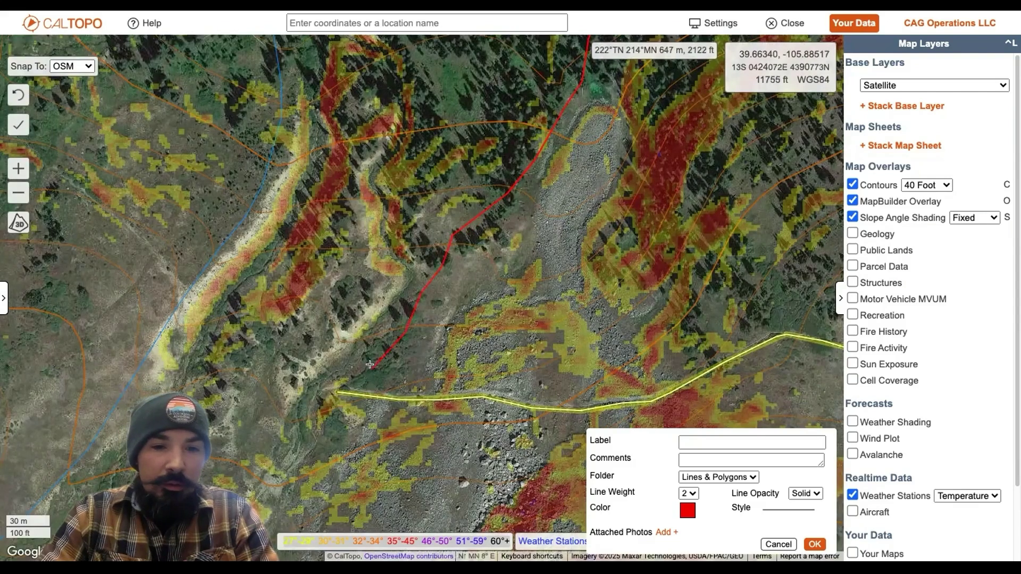
# Extend the line past the west end of the yellow trail and southwest up the gentle unshaded slopes, to about 850 m in total
pyautogui.click(340, 380)
pyautogui.click(261, 433)
pyautogui.click(247, 444)
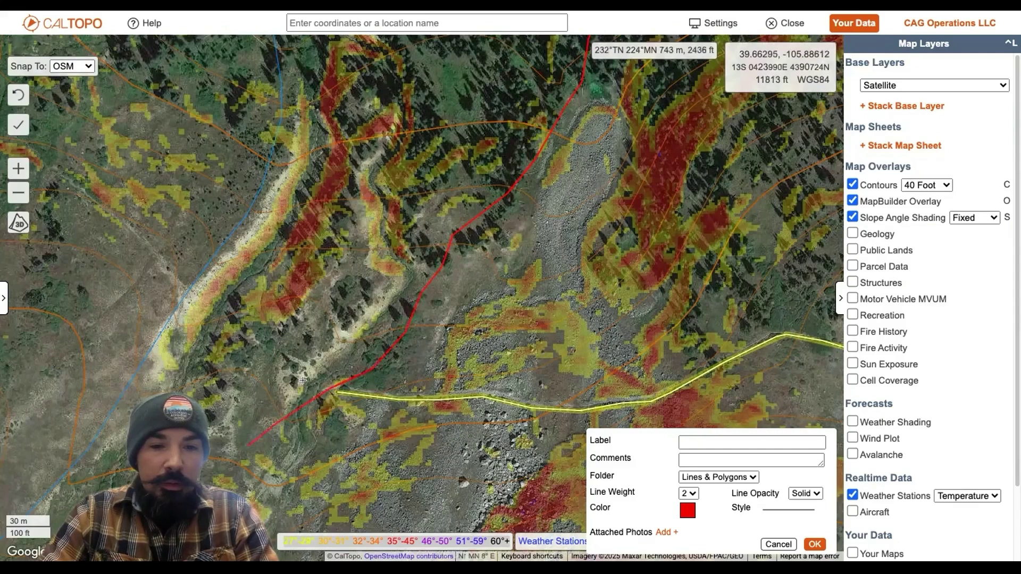
pyautogui.moveTo(304, 380); pyautogui.dragTo(487, 195)
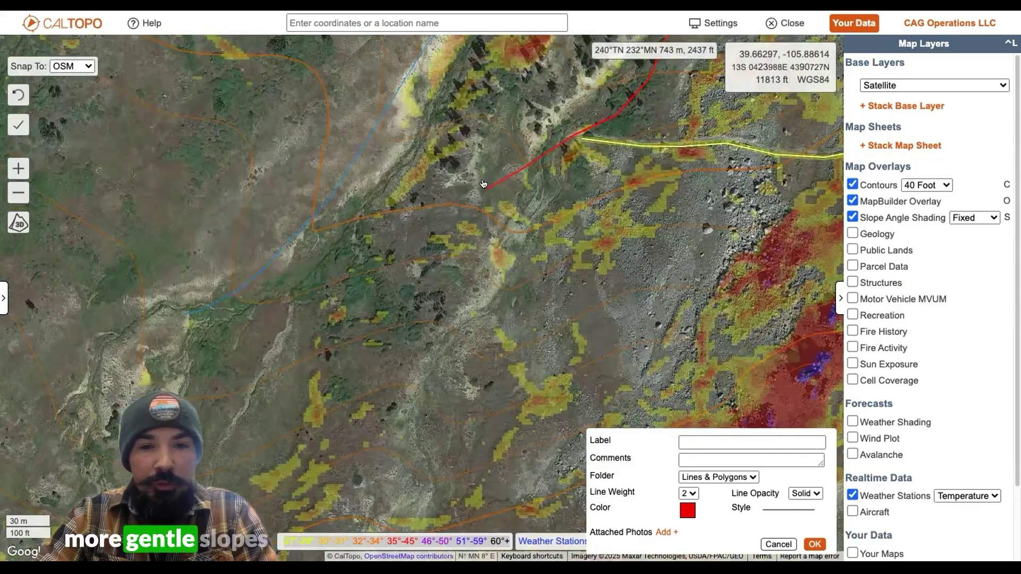
pyautogui.click(484, 184)
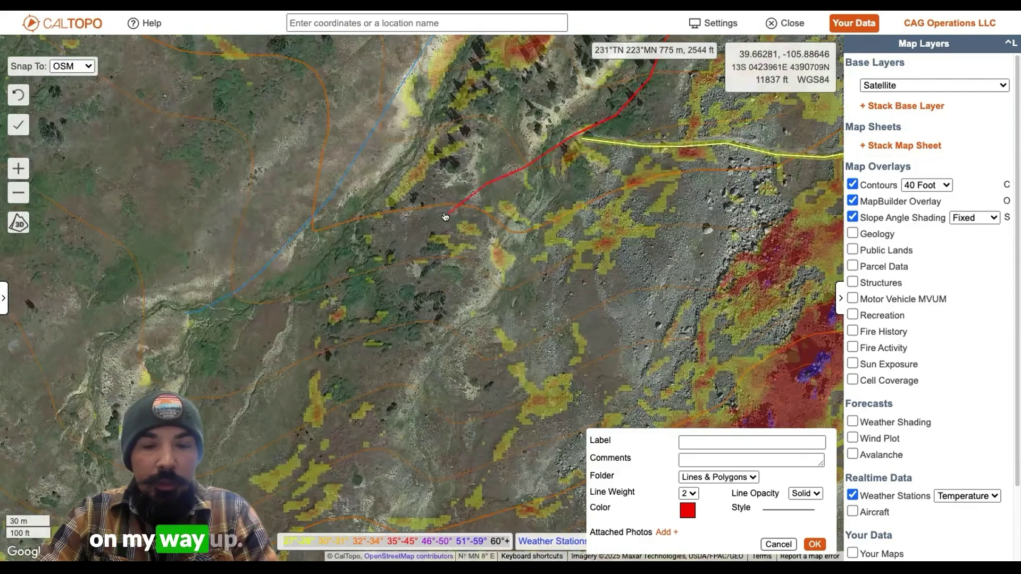
pyautogui.click(416, 249)
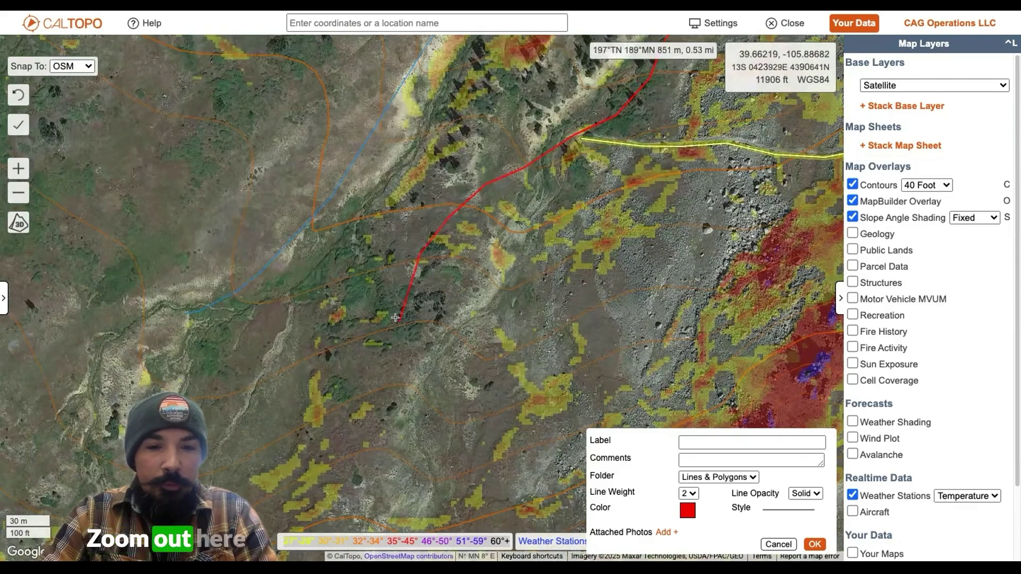
# Carry the line south up the low-angle slope between the shaded areas to the ridge at the West Ridge Trail
pyautogui.scroll(-2, 395, 317)
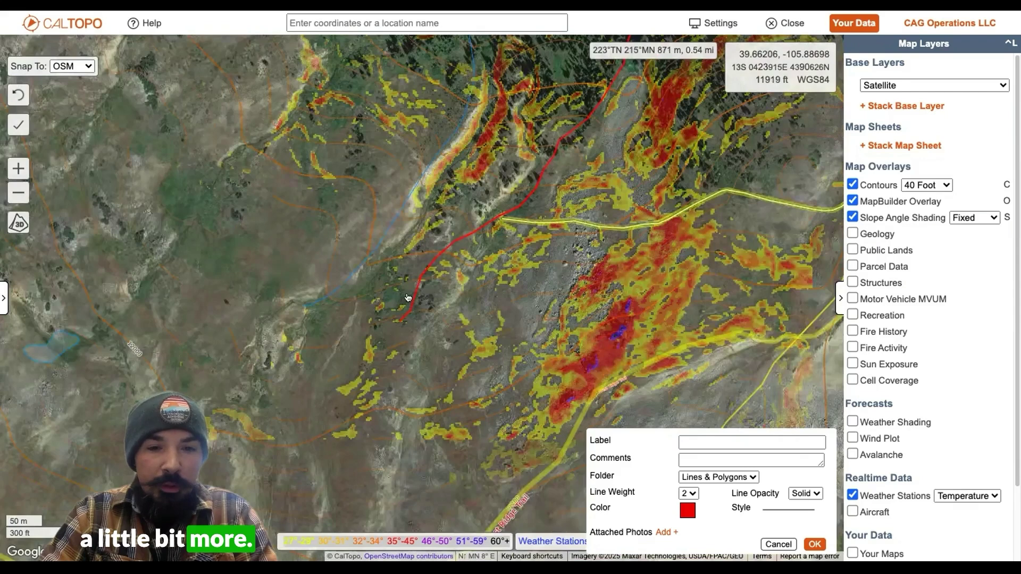
pyautogui.moveTo(408, 297); pyautogui.dragTo(434, 206)
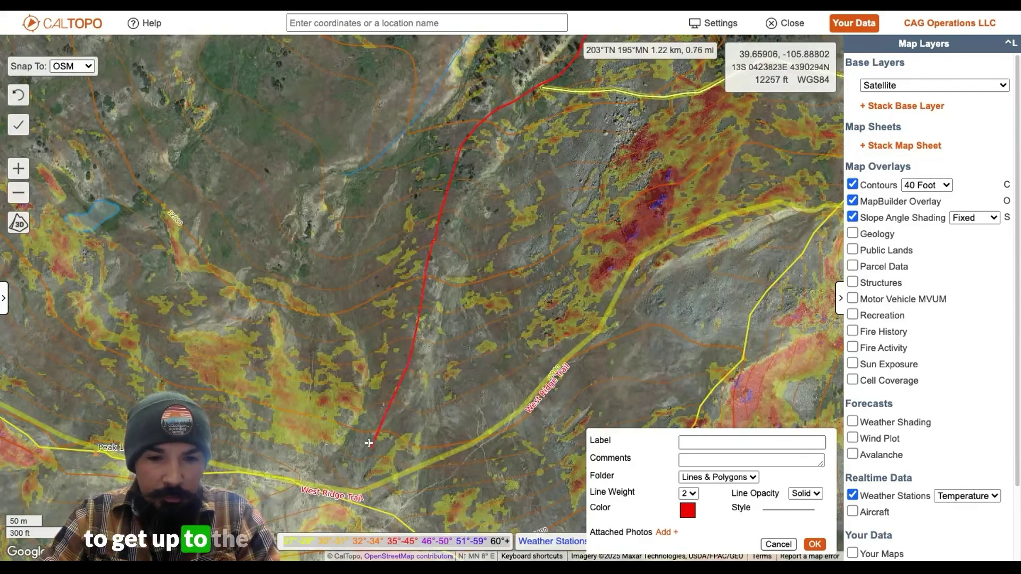
pyautogui.click(331, 489)
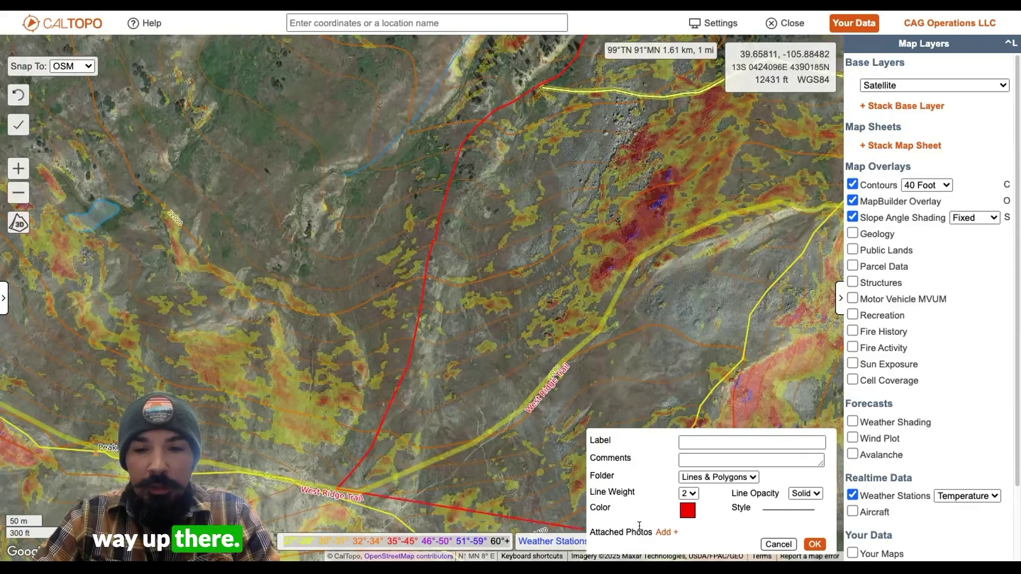
# Style the route as a green line with single directional arrows pointing uphill, label it "Uptrack", and save it
pyautogui.click(782, 509)
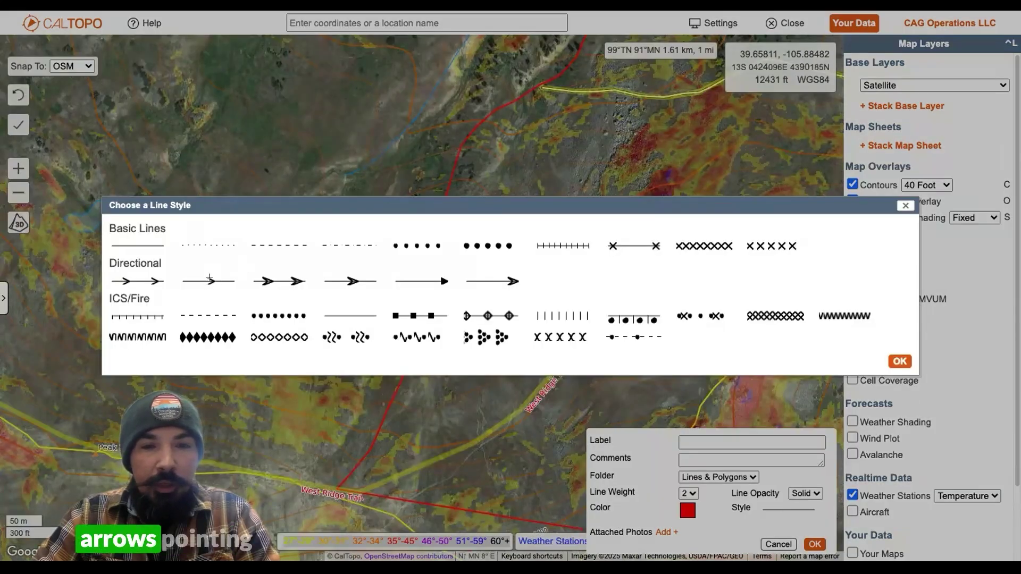
pyautogui.click(210, 280)
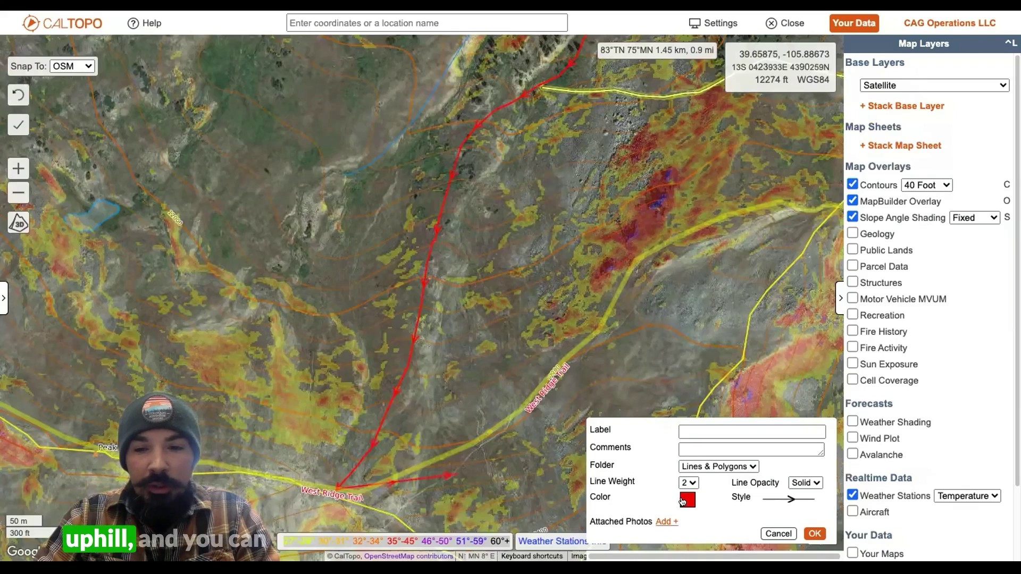
pyautogui.click(686, 499)
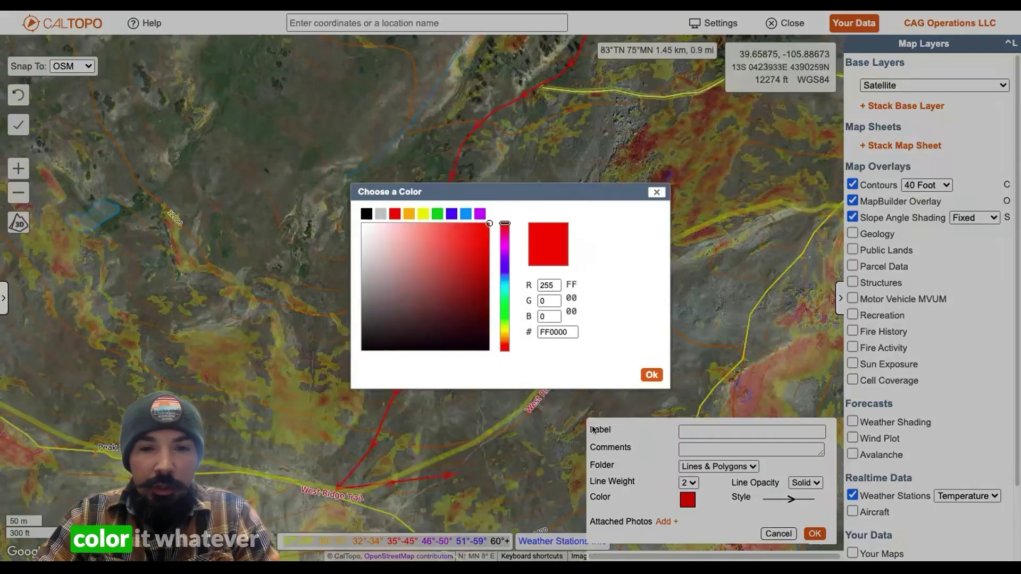
pyautogui.click(435, 213)
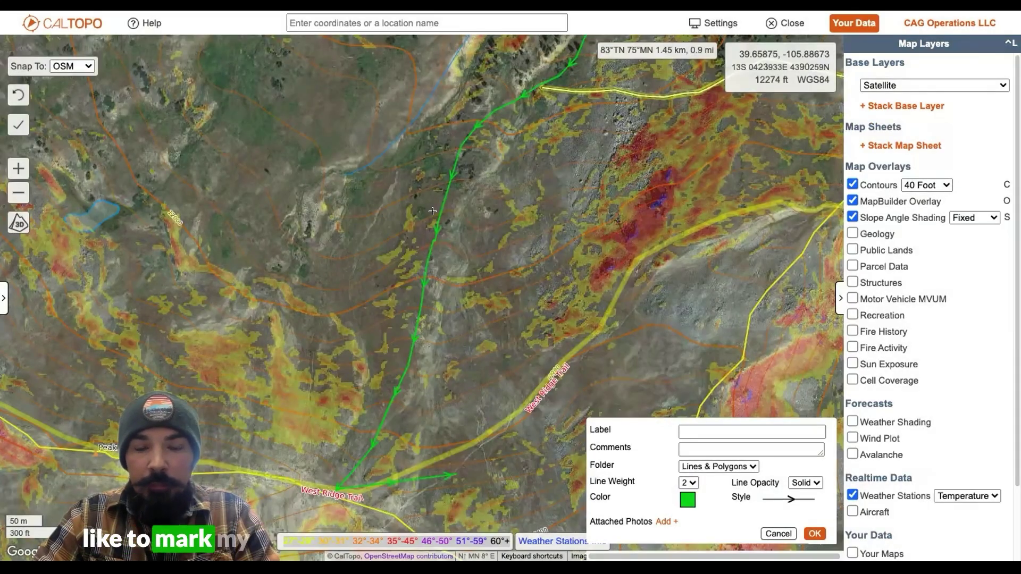
pyautogui.click(695, 431)
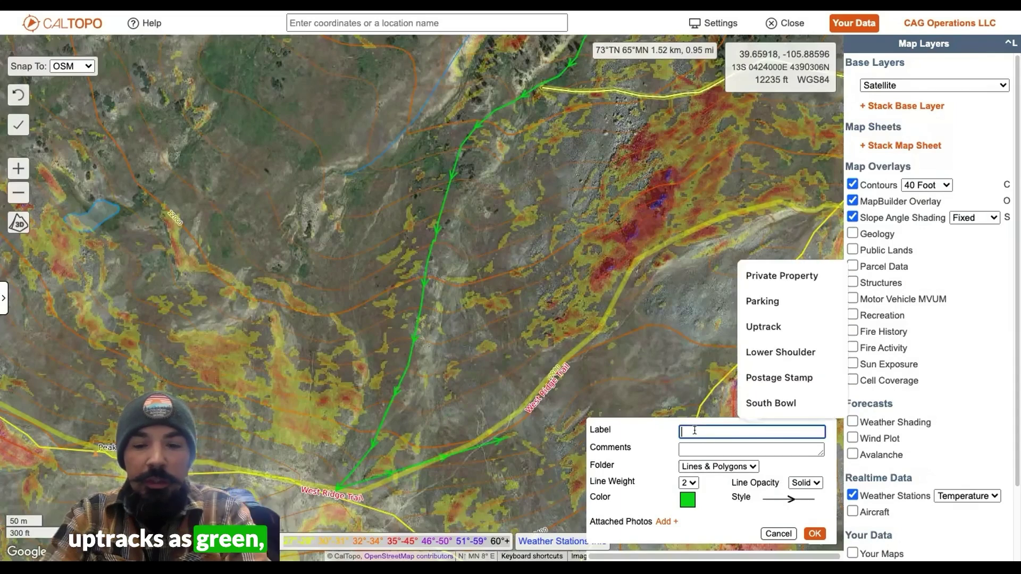
pyautogui.write('Uptrack')
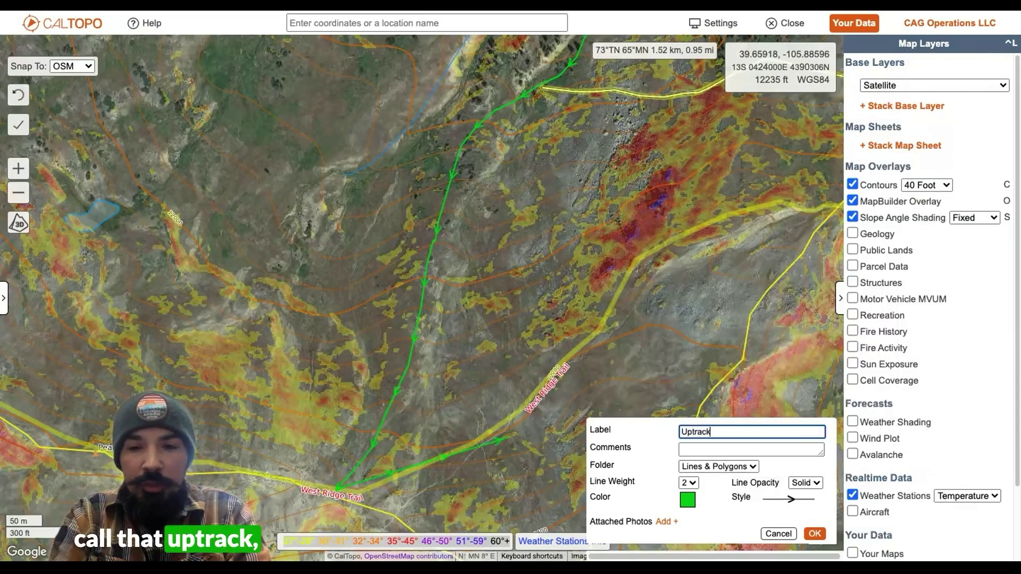
pyautogui.click(814, 534)
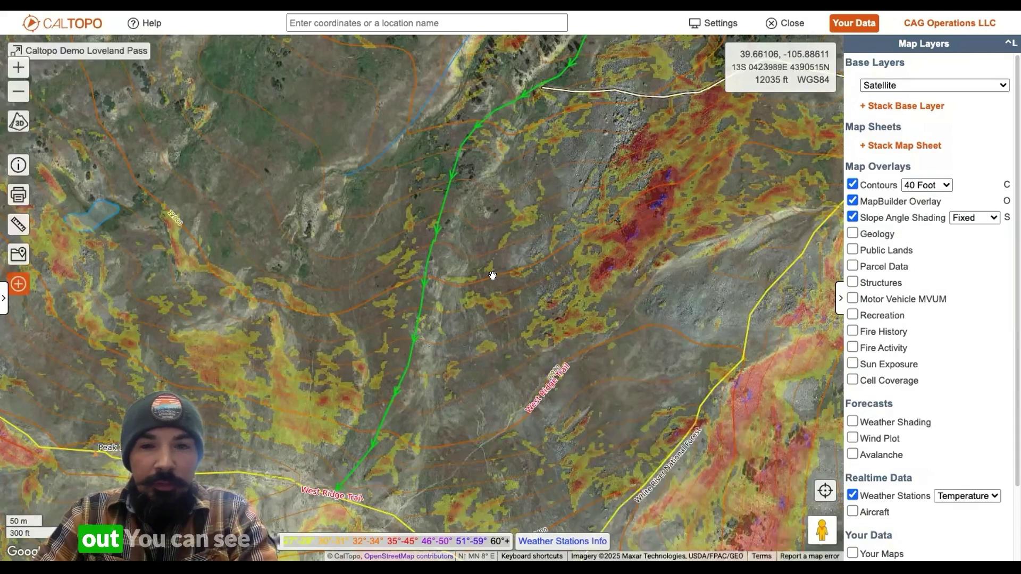
# Examine the Uptrack from the parking to the ridge against the slope shading, looking for a decision point around tree line
pyautogui.scroll(-2, 492, 276)
pyautogui.scroll(-1, 545, 244)
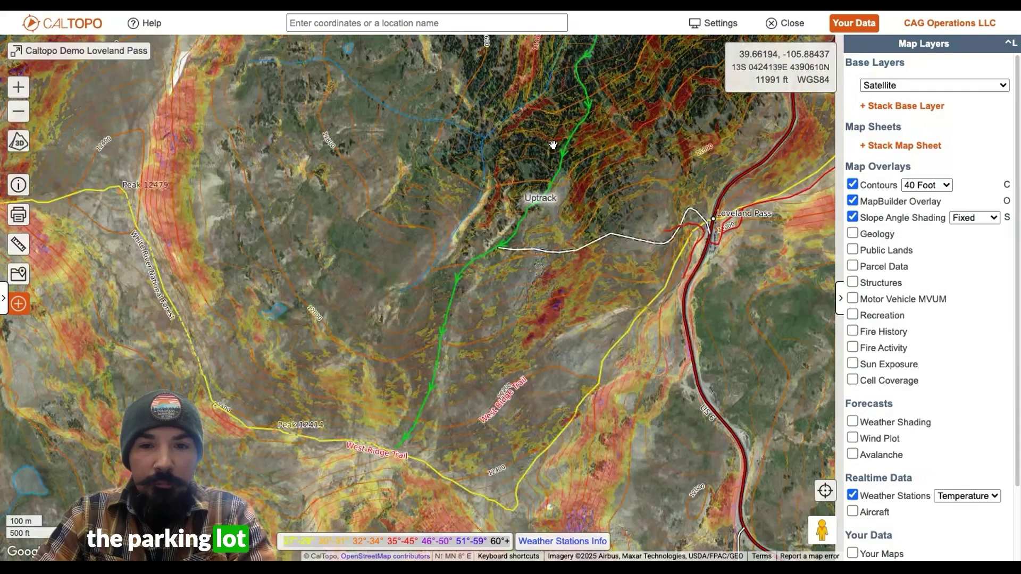
pyautogui.moveTo(528, 183); pyautogui.dragTo(487, 282)
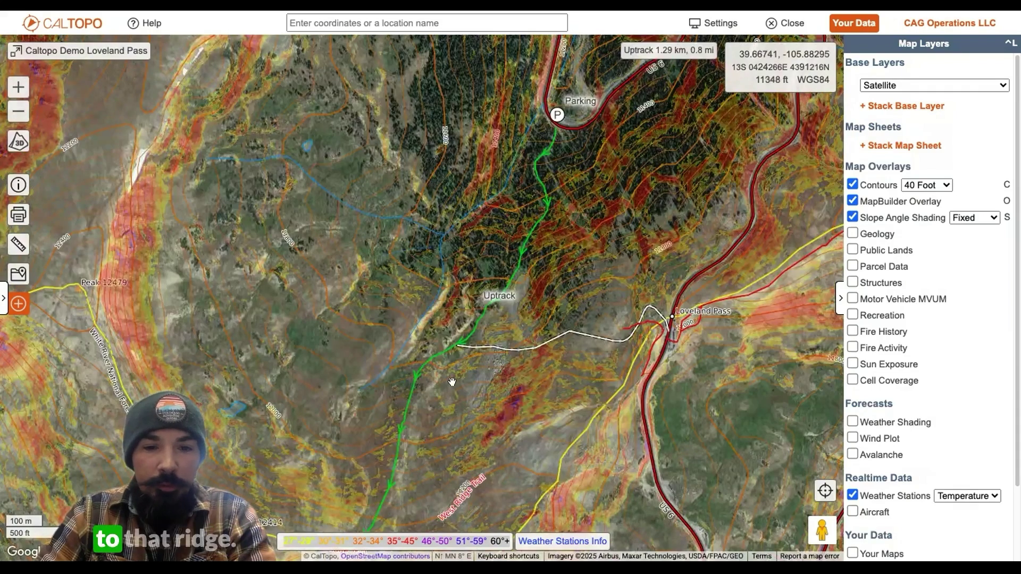
pyautogui.moveTo(388, 505); pyautogui.dragTo(424, 429)
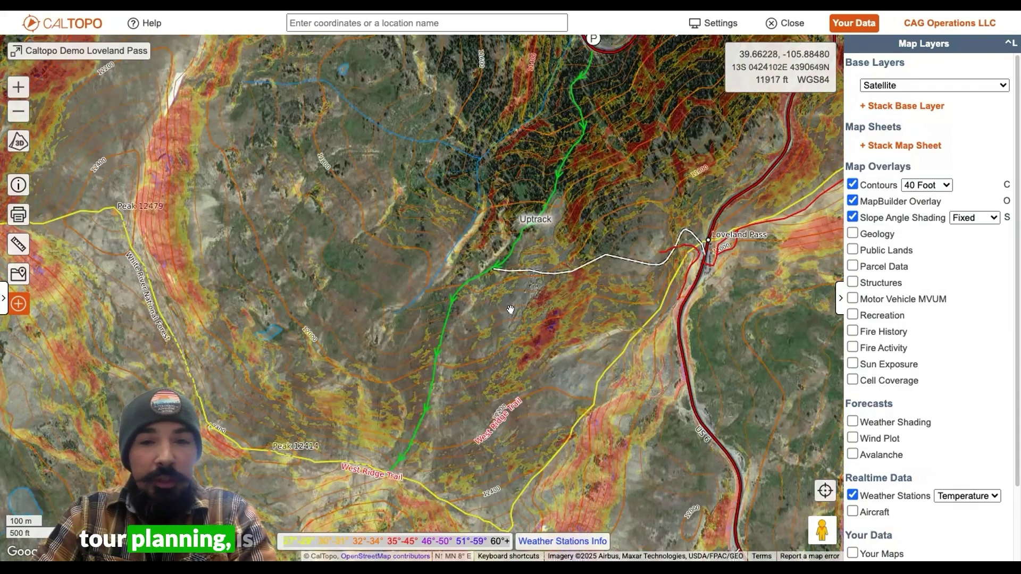
pyautogui.scroll(1, 513, 304)
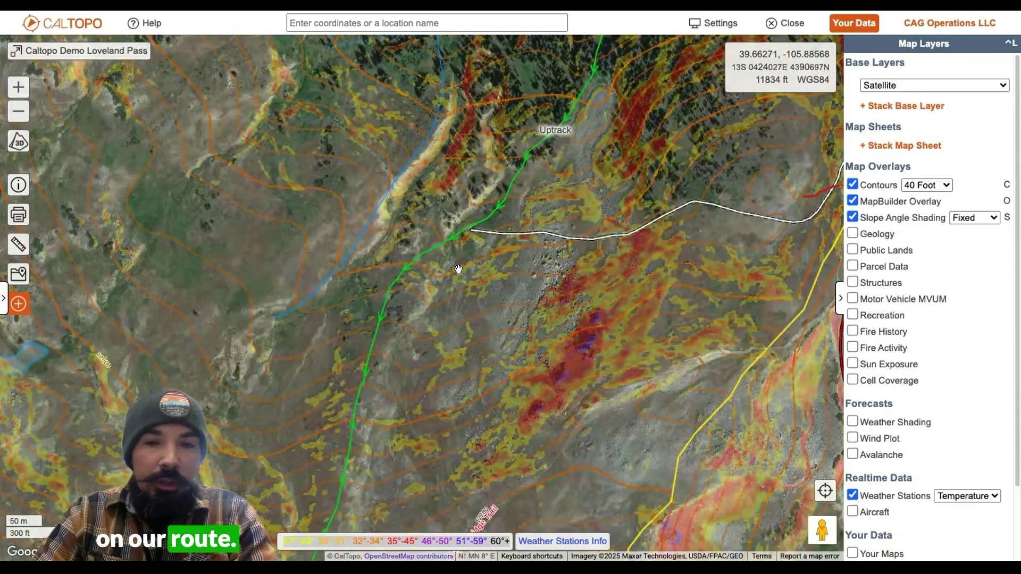
pyautogui.moveTo(573, 225); pyautogui.dragTo(487, 484)
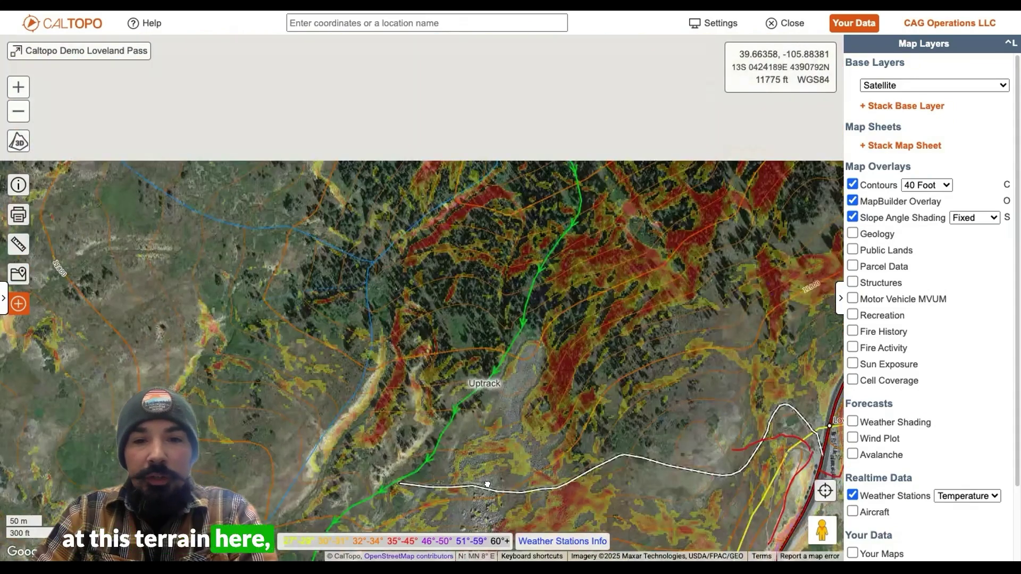
pyautogui.moveTo(510, 318); pyautogui.dragTo(495, 344)
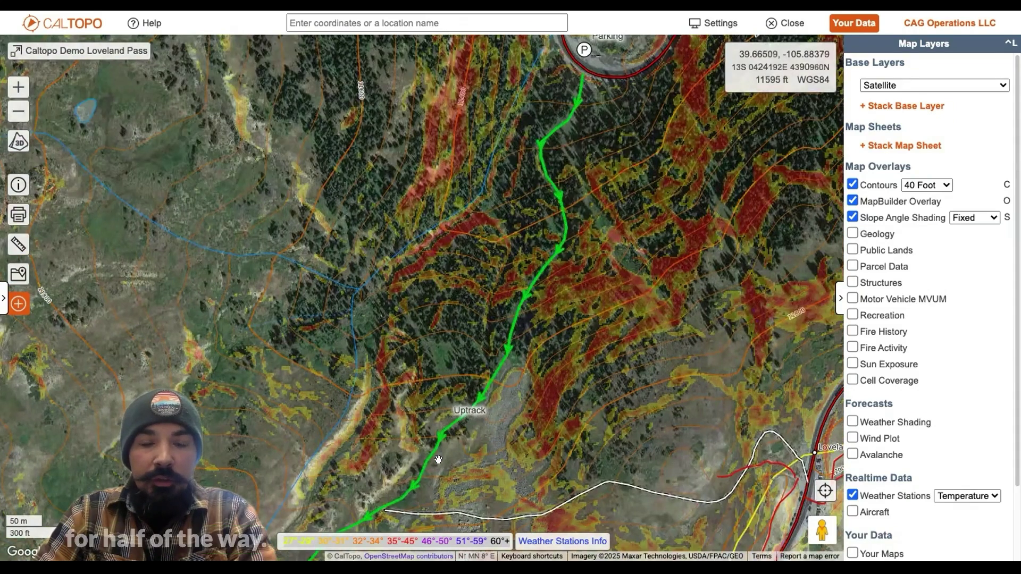
pyautogui.moveTo(527, 314); pyautogui.dragTo(575, 213)
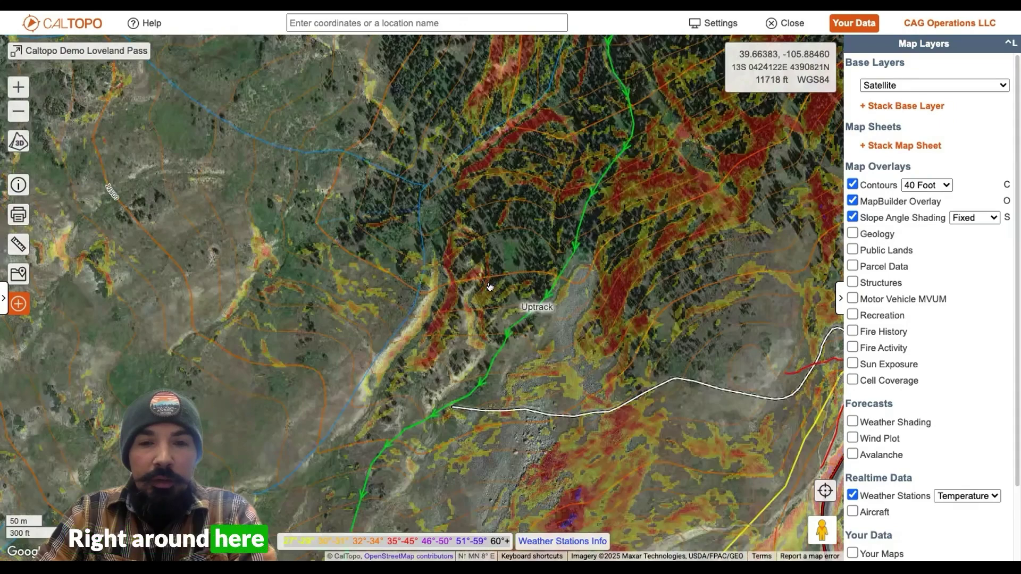
pyautogui.moveTo(461, 297); pyautogui.dragTo(531, 159)
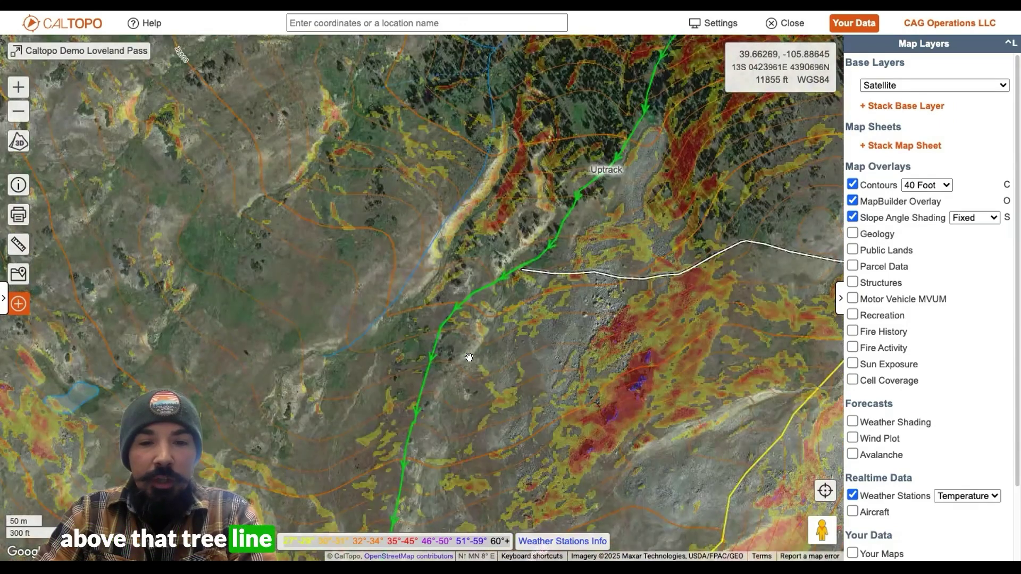
pyautogui.moveTo(507, 332); pyautogui.dragTo(471, 356)
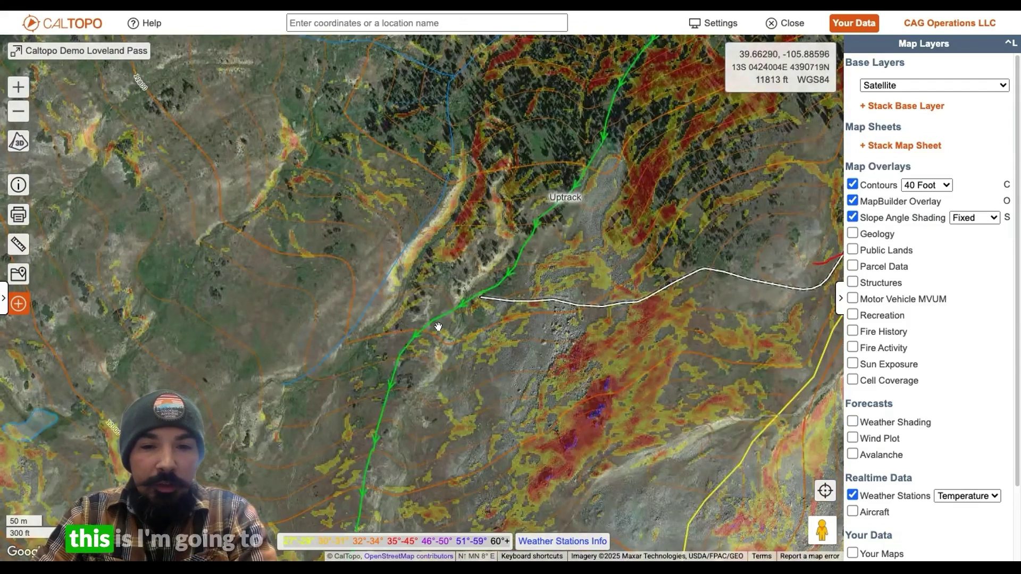
# Add a pin-style marker on the Uptrack just above tree line, southwest of the white trail's west end, at 39.66290, -105.88627
pyautogui.moveTo(422, 330)
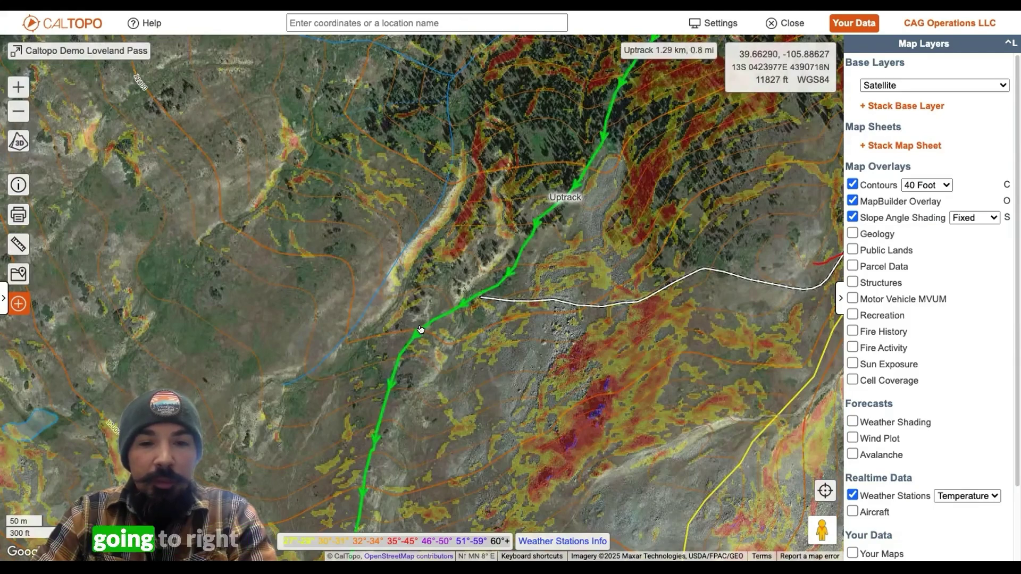
pyautogui.click(423, 328)
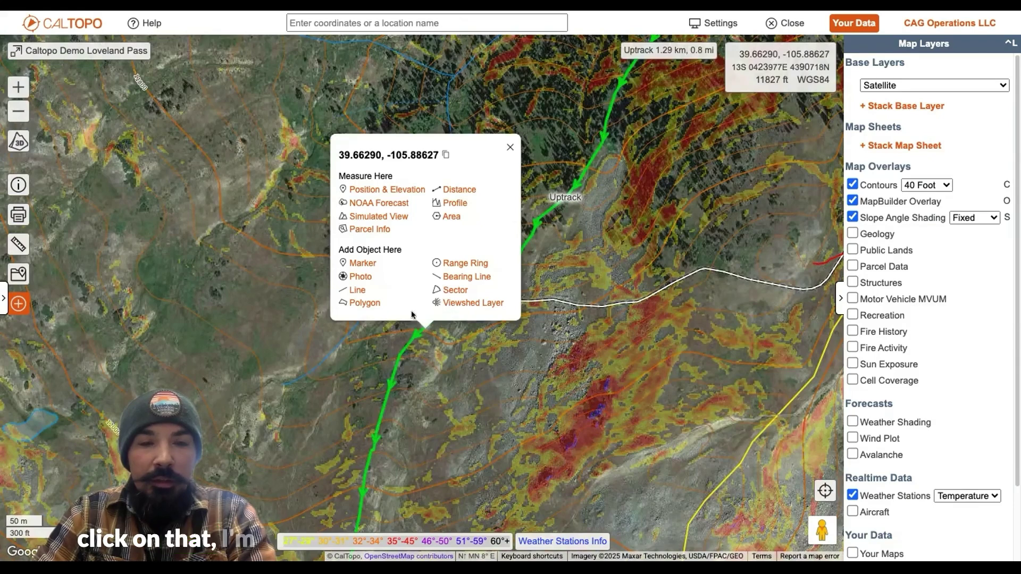
pyautogui.click(363, 264)
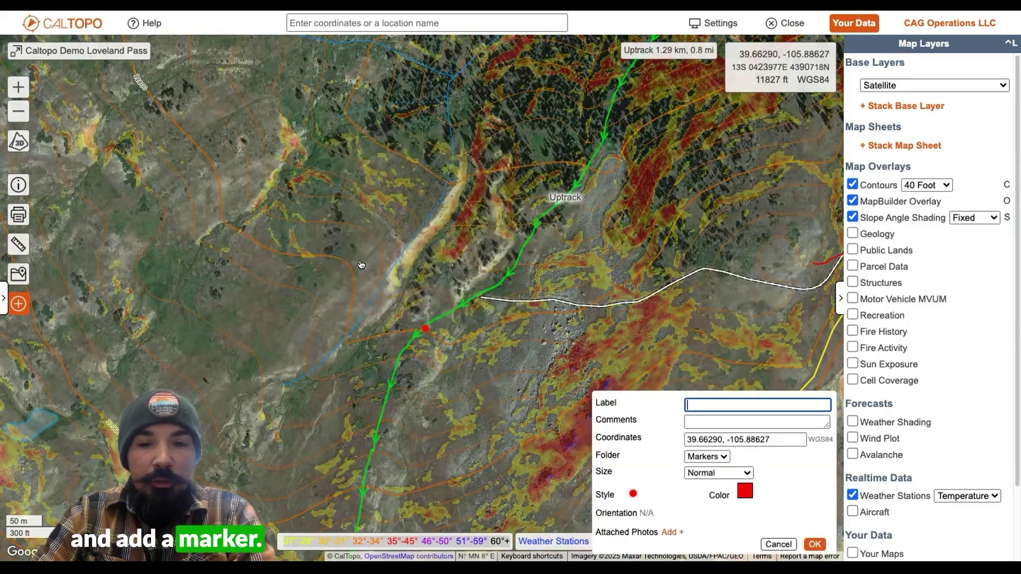
pyautogui.click(631, 493)
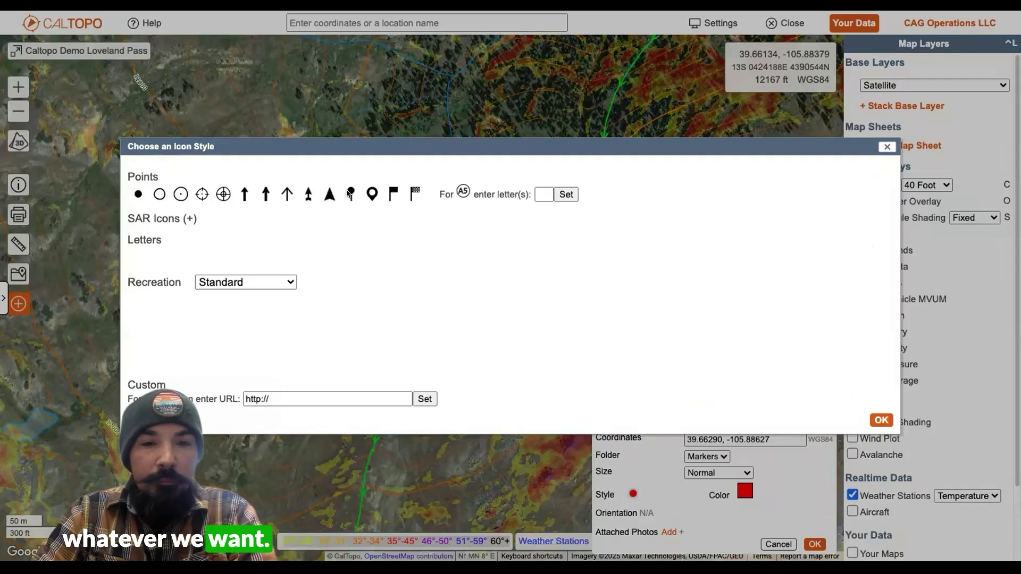
pyautogui.click(349, 193)
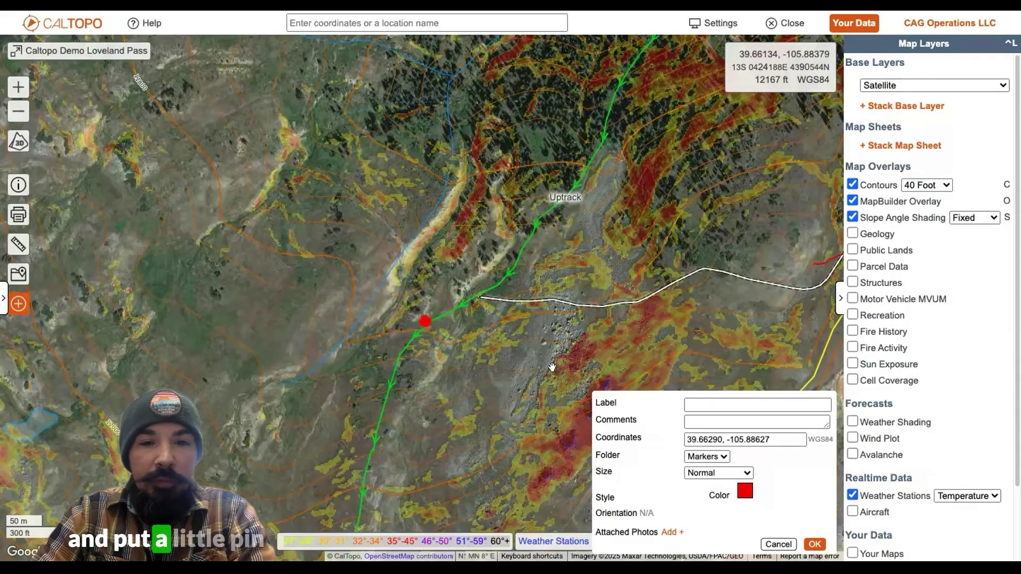
# Label the marker "Check in/Decistion Point", colour it blue, and save it
pyautogui.click(723, 400)
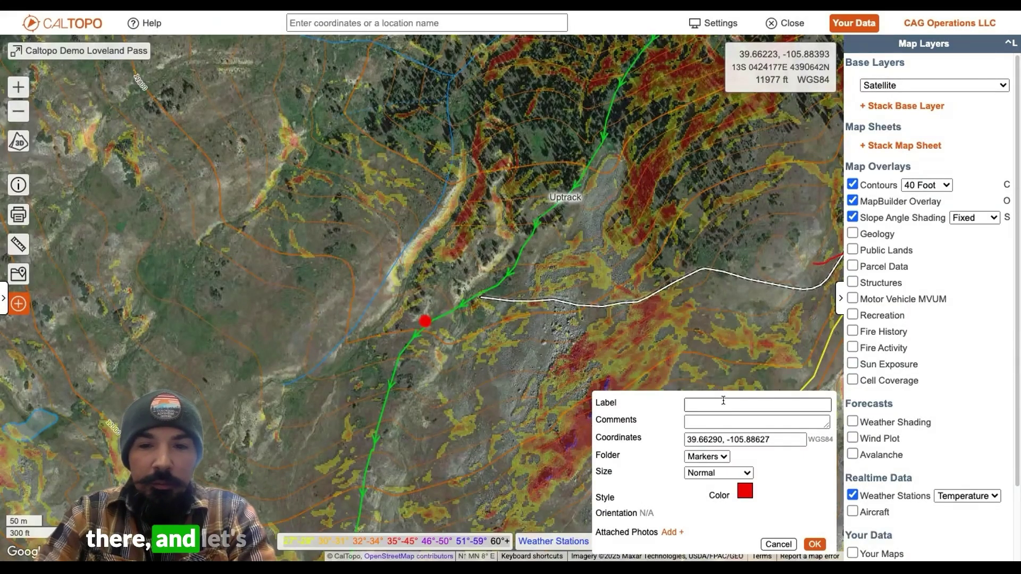
pyautogui.click(723, 400)
pyautogui.write('Che')
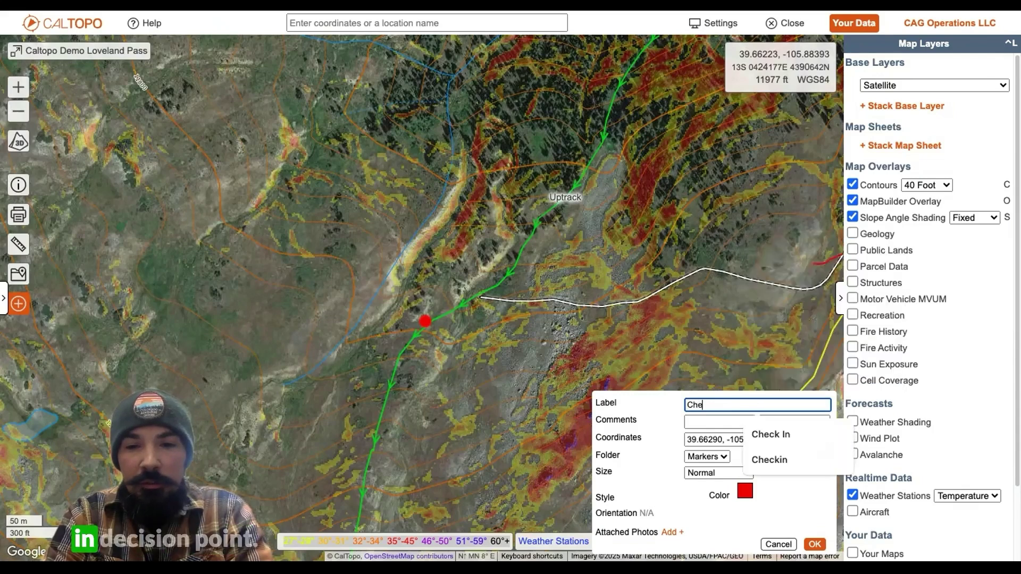
pyautogui.write('ck in/')
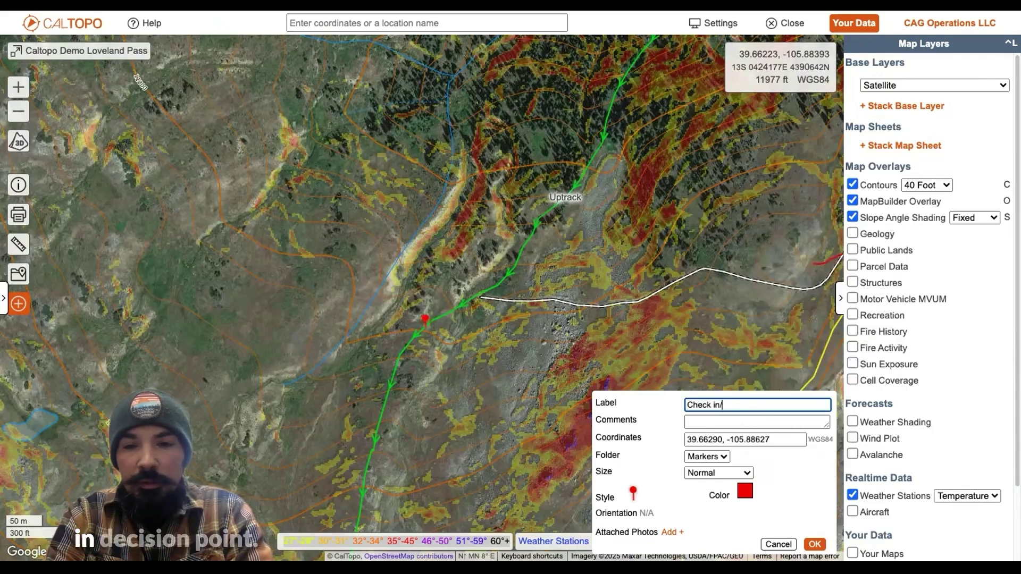
pyautogui.write('Decistion Point')
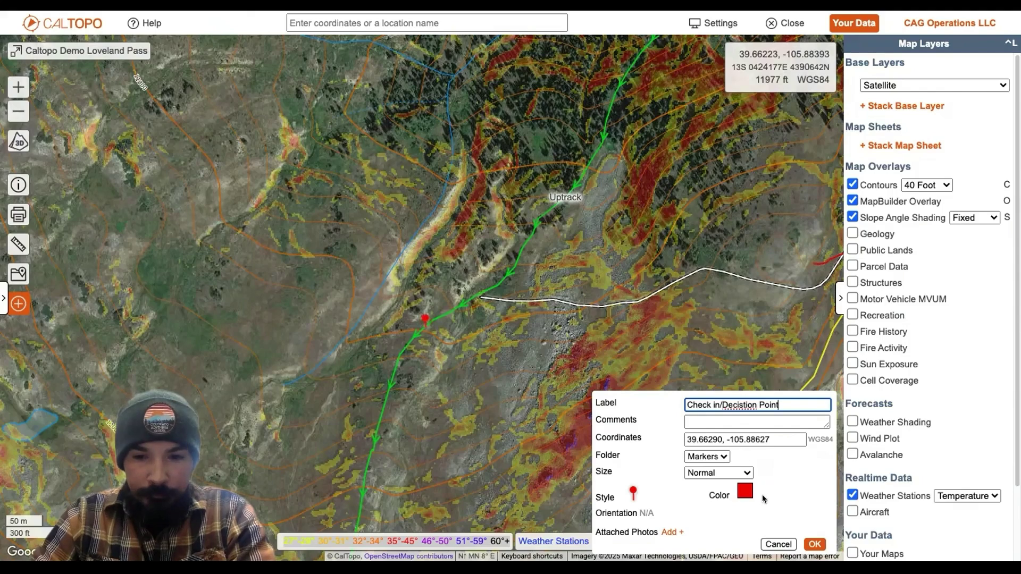
pyautogui.click(745, 491)
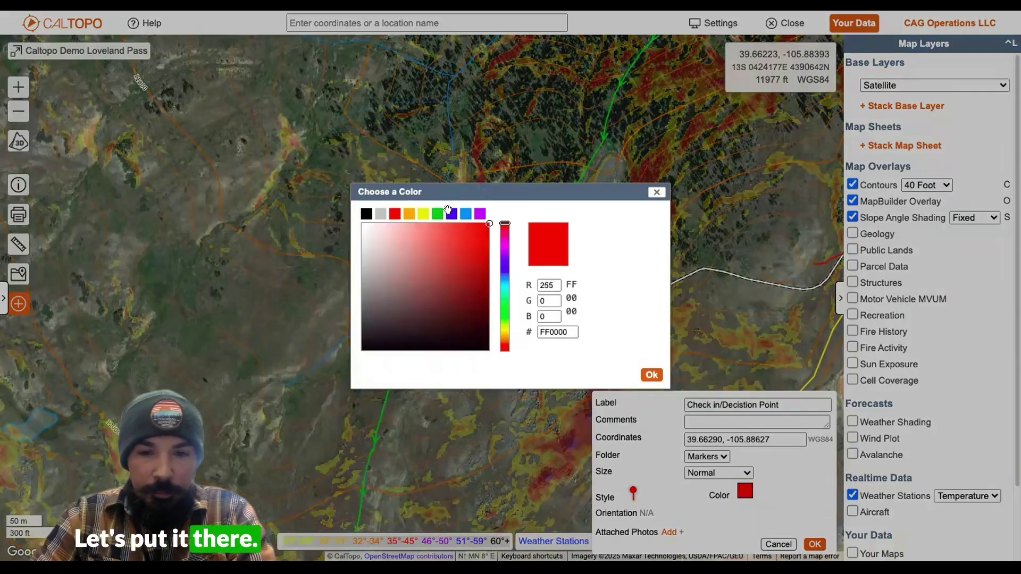
pyautogui.click(451, 213)
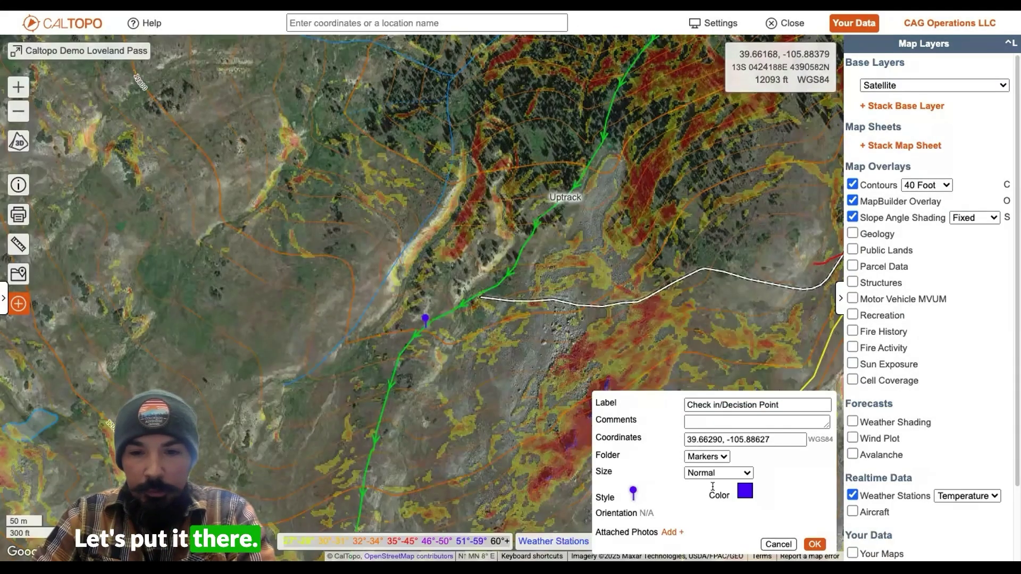
pyautogui.click(812, 544)
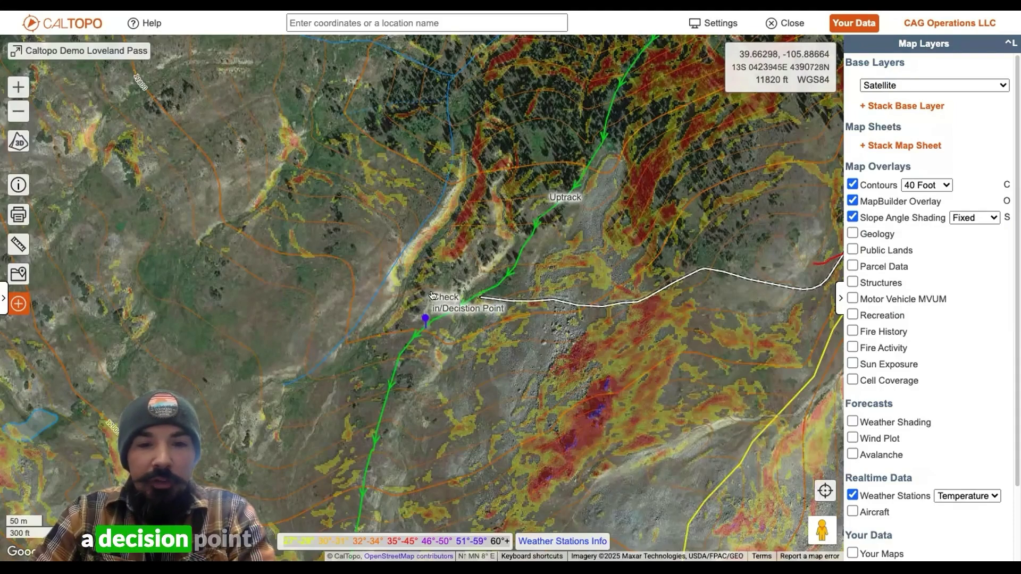
# Review the Uptrack's terrain statistics and its estimated travel times
pyautogui.moveTo(442, 358); pyautogui.dragTo(515, 257)
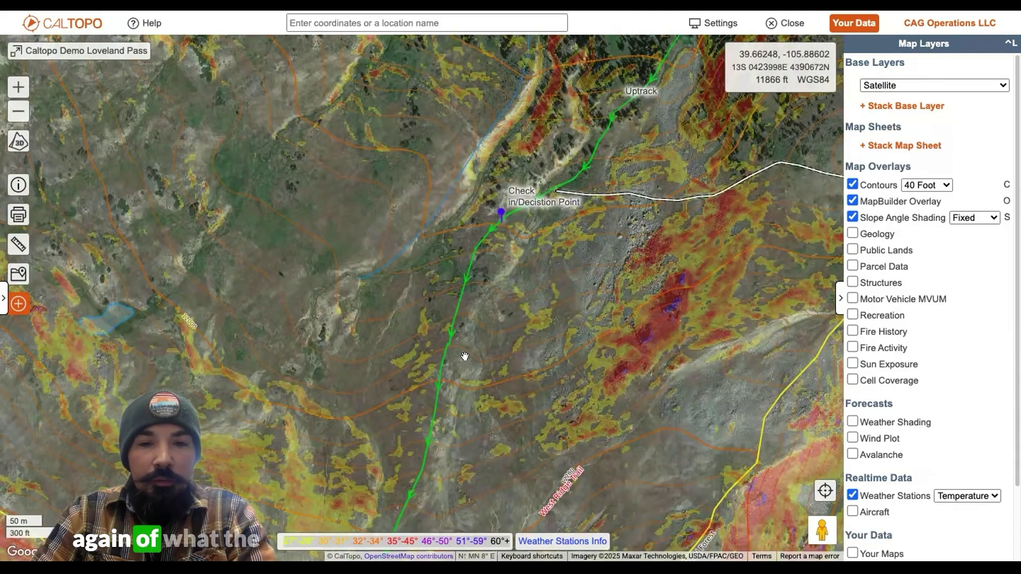
pyautogui.scroll(-1, 465, 357)
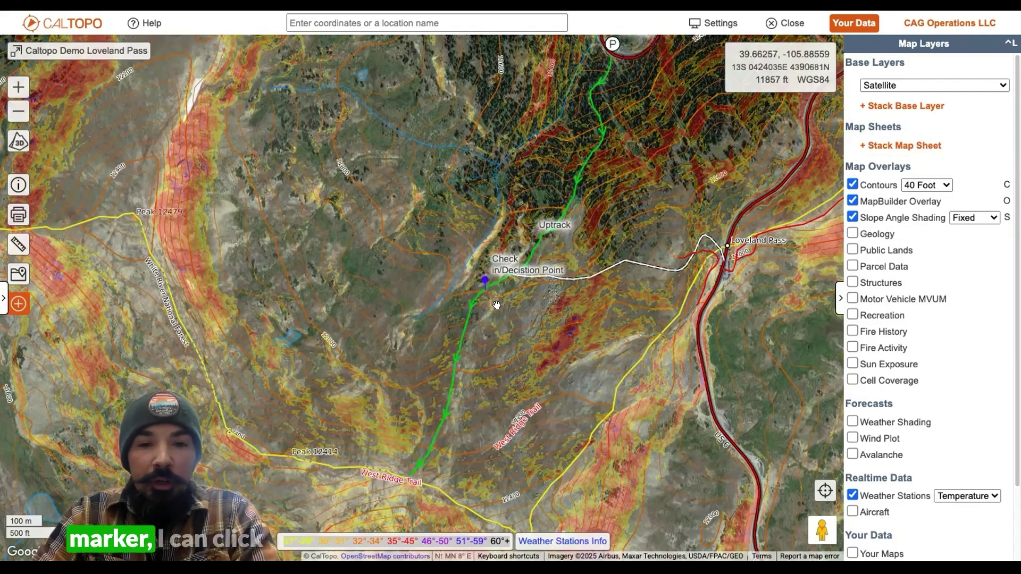
pyautogui.click(466, 317)
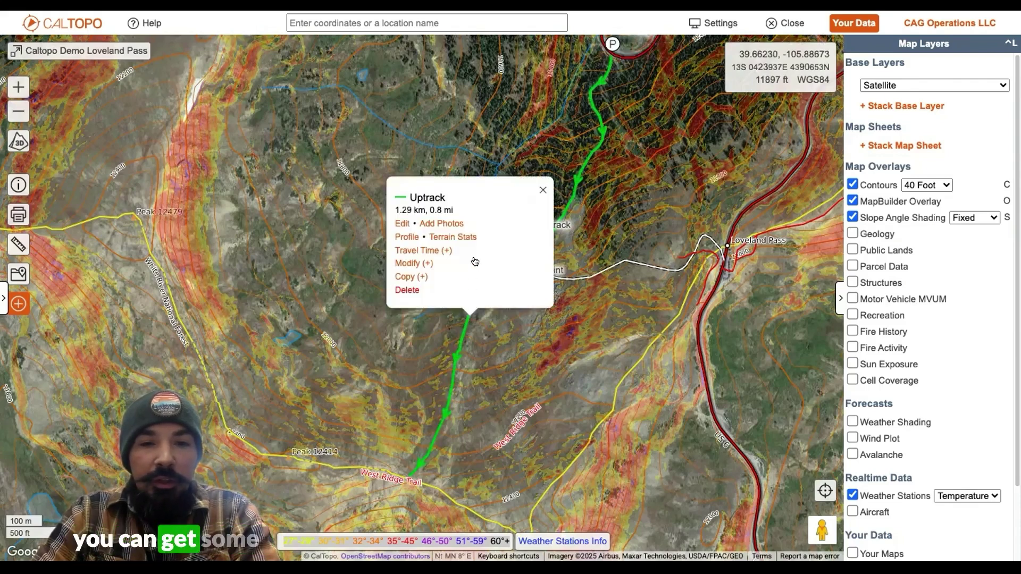
pyautogui.click(460, 236)
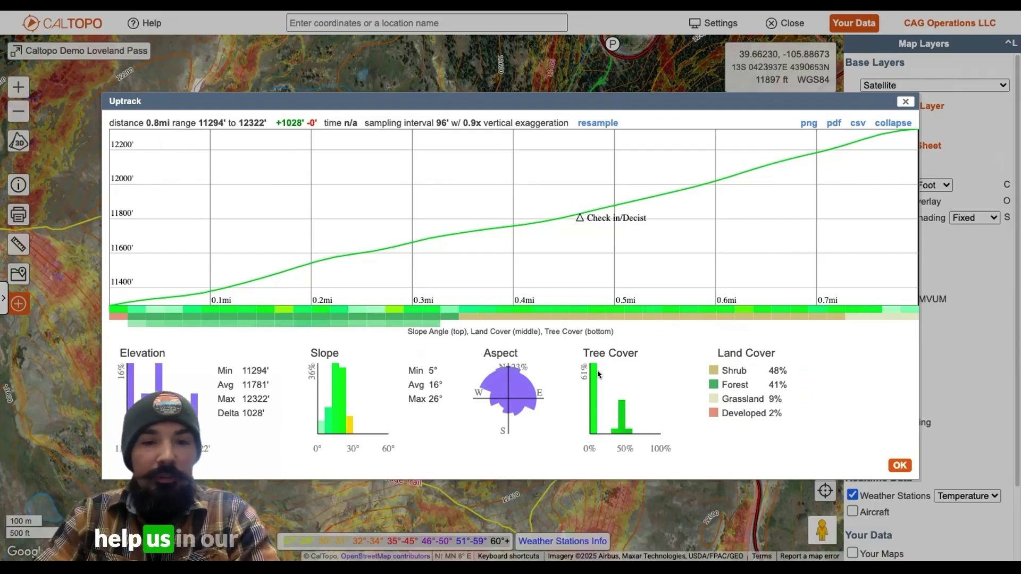
pyautogui.click(900, 465)
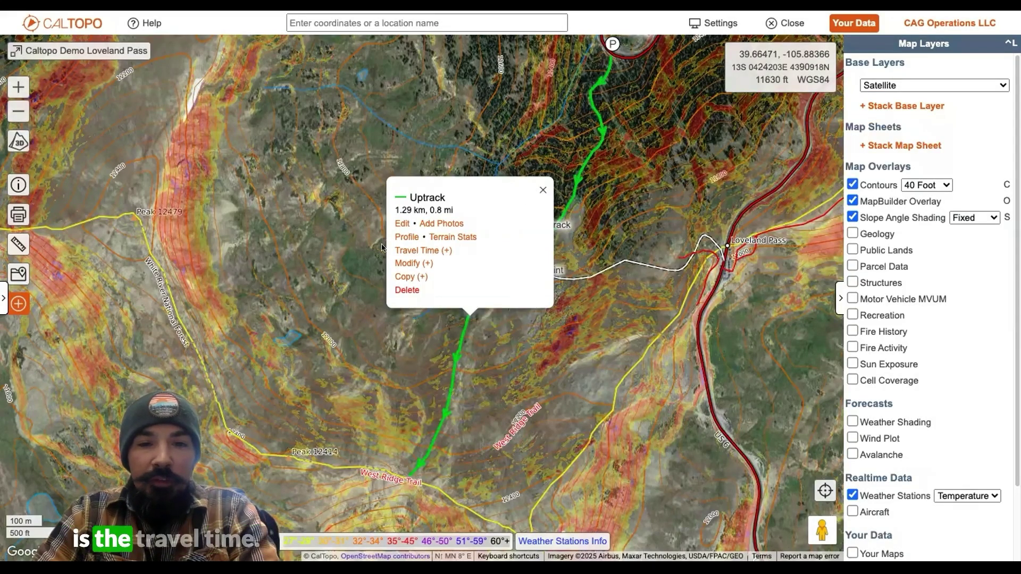
pyautogui.click(430, 250)
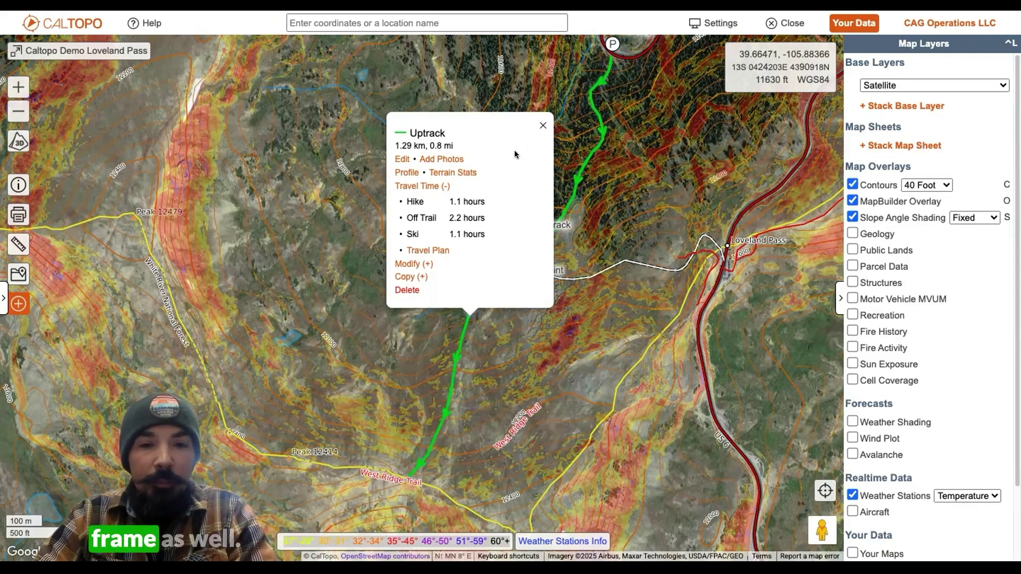
pyautogui.click(543, 125)
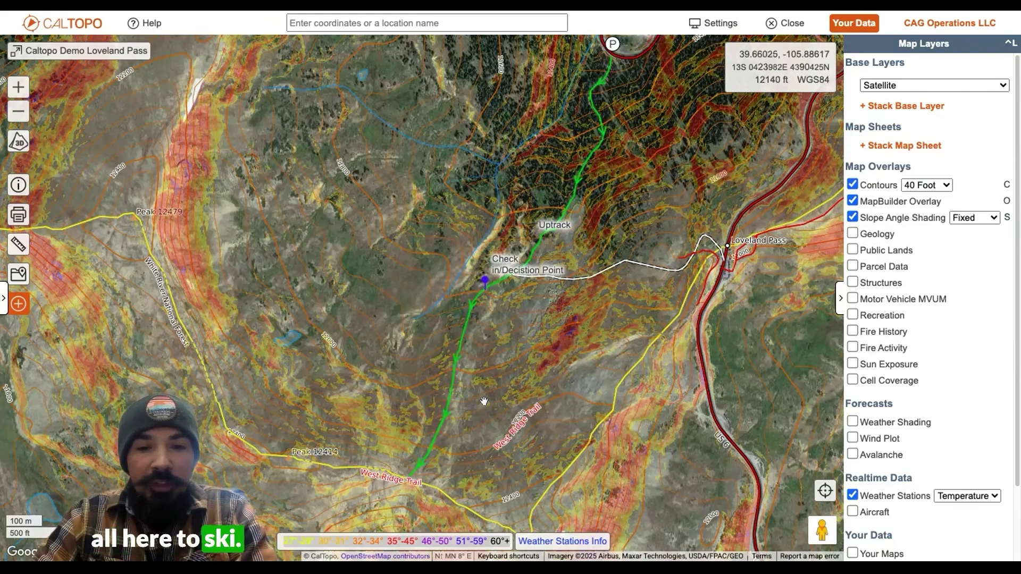
# Start a polygon at the ridge southeast of Peak 12479 and trace north along the foot of the steep red-shaded slope to its north end
pyautogui.moveTo(484, 402); pyautogui.dragTo(504, 380)
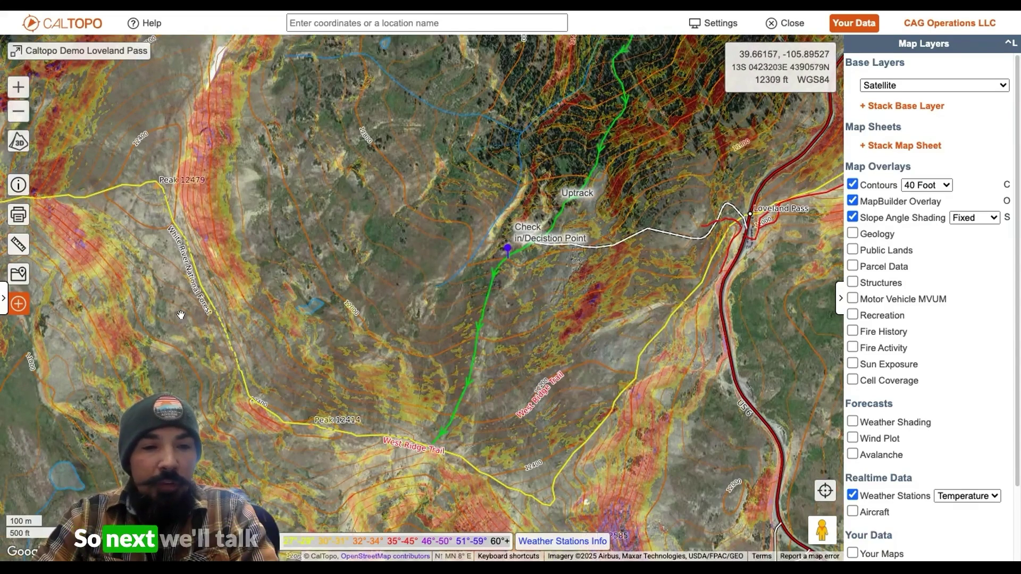
pyautogui.click(15, 303)
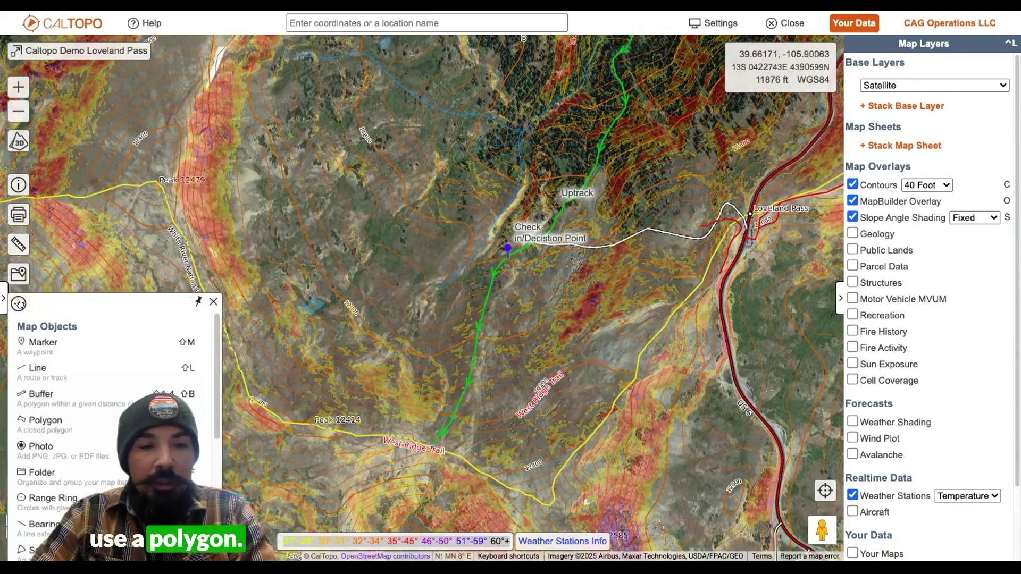
pyautogui.click(45, 422)
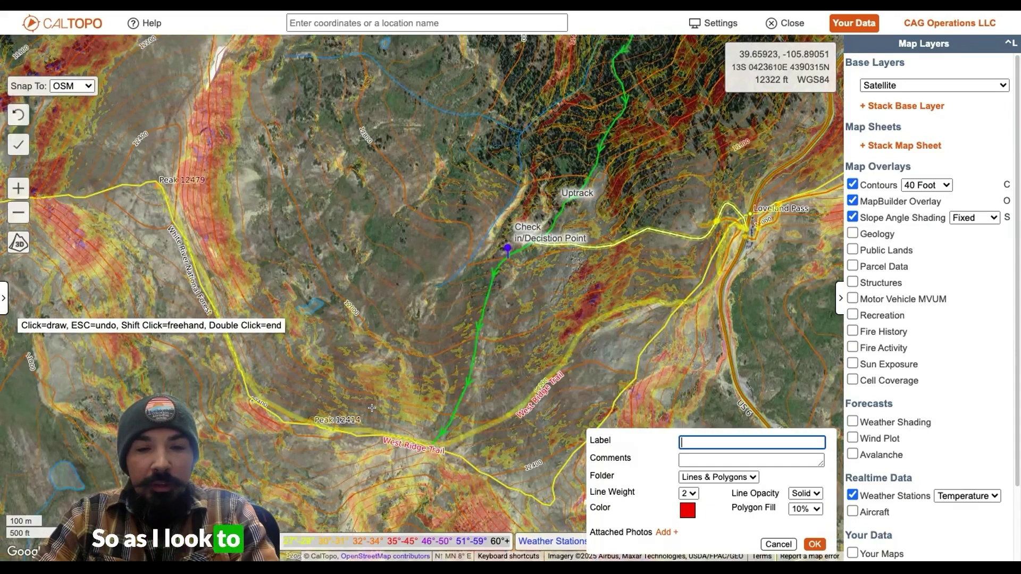
pyautogui.scroll(1, 372, 408)
pyautogui.moveTo(372, 408); pyautogui.dragTo(370, 269)
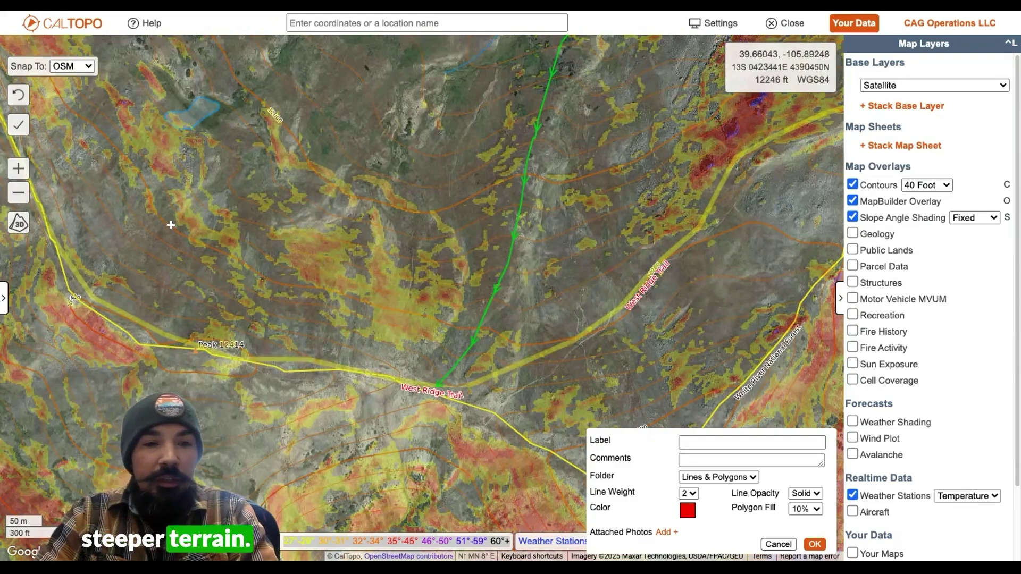
pyautogui.press('-')
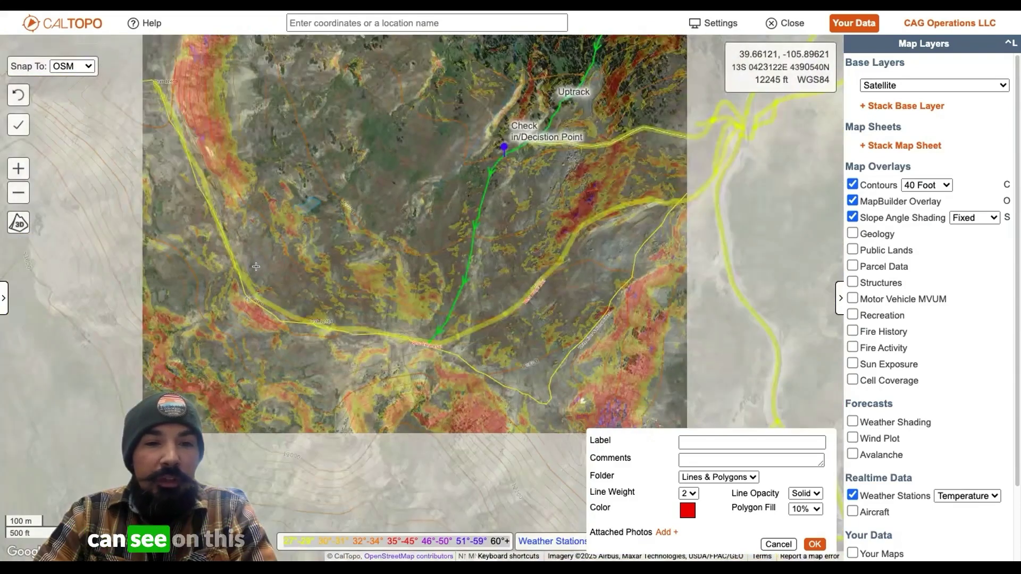
pyautogui.press('Up')
pyautogui.press('Up')
pyautogui.press('Up')
pyautogui.press('Up')
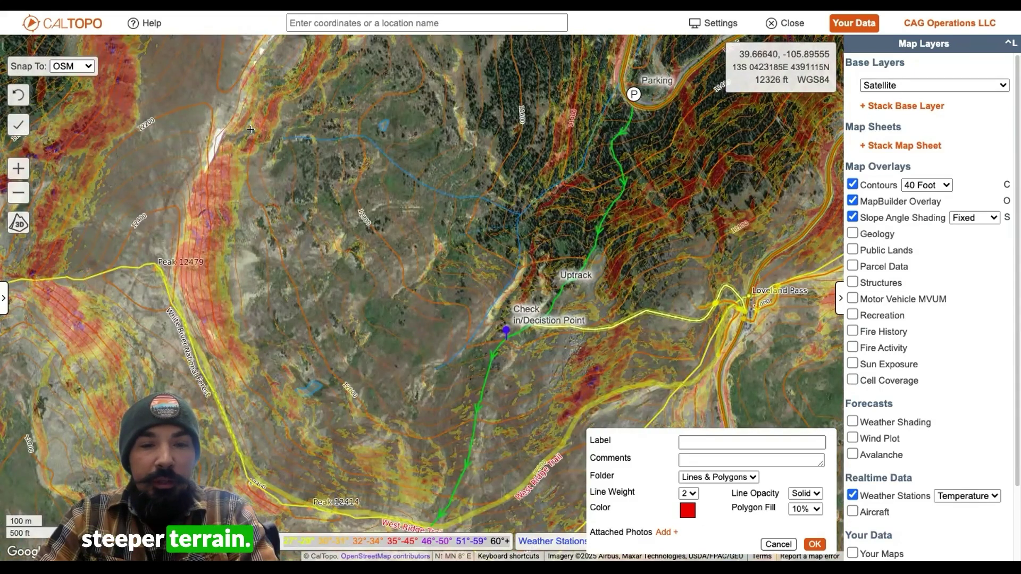
pyautogui.moveTo(381, 382); pyautogui.dragTo(413, 434)
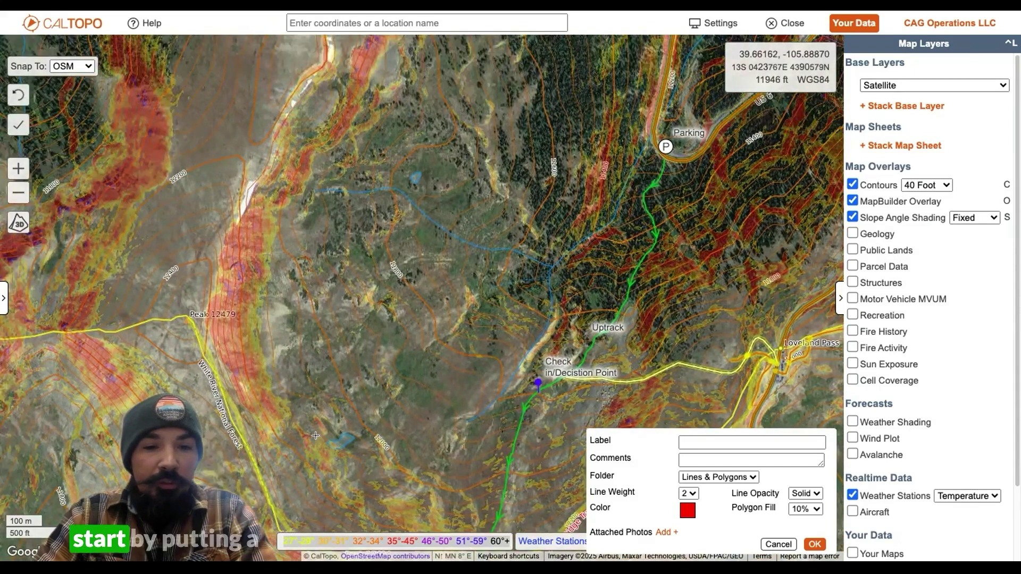
pyautogui.click(251, 454)
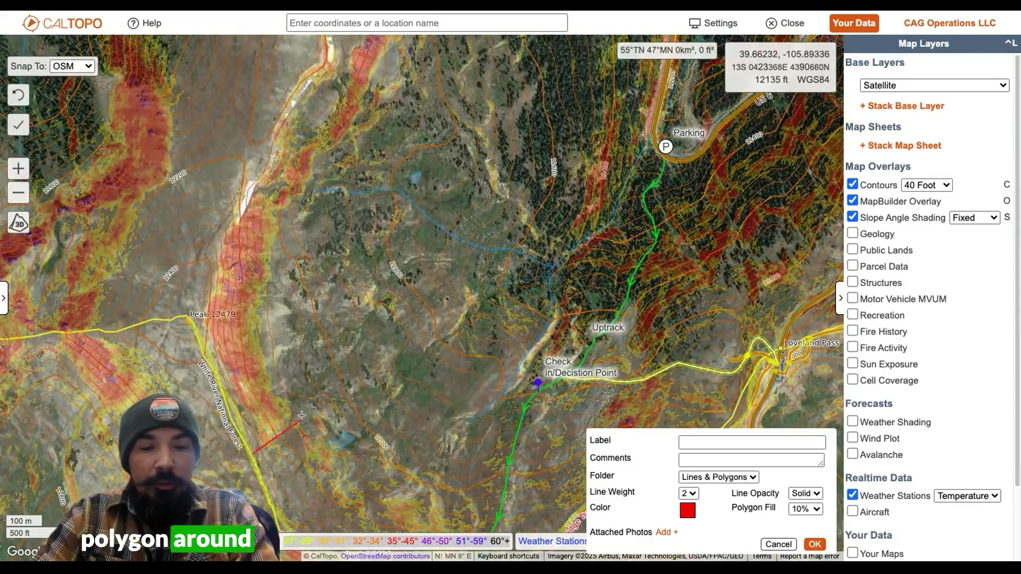
pyautogui.click(303, 417)
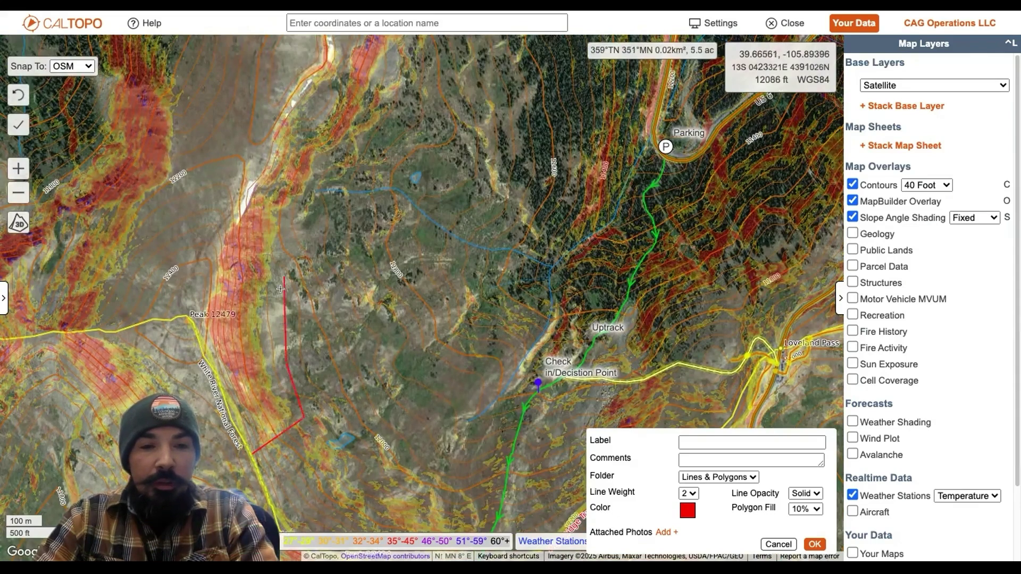
pyautogui.click(285, 270)
pyautogui.click(301, 220)
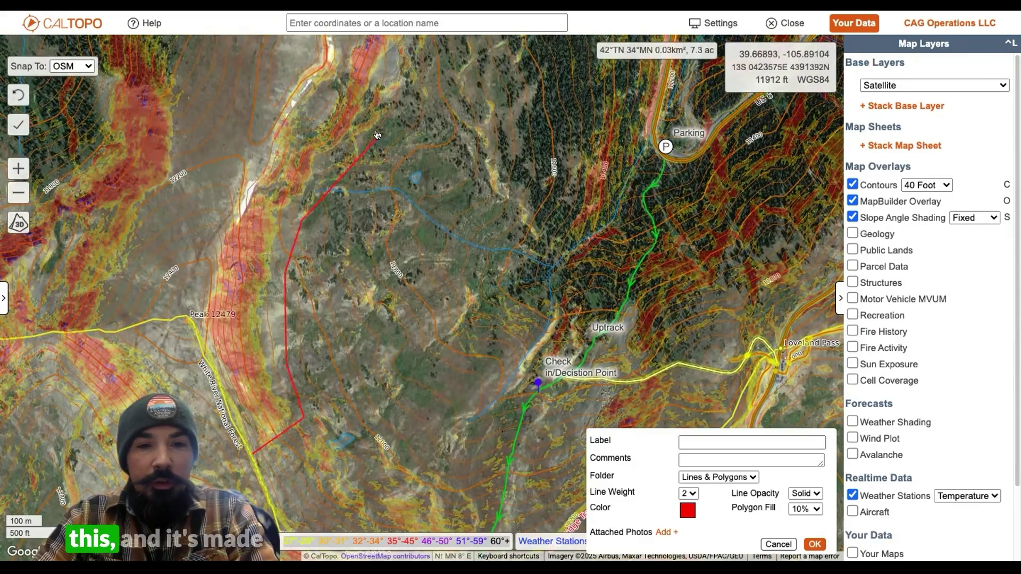
pyautogui.click(378, 136)
pyautogui.moveTo(406, 96); pyautogui.dragTo(391, 164)
pyautogui.click(405, 137)
pyautogui.click(362, 106)
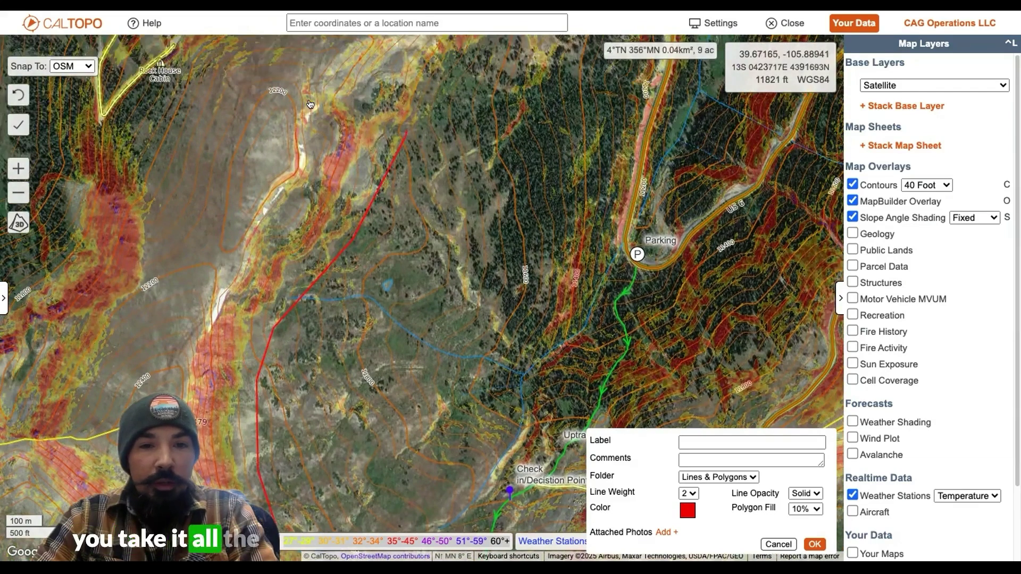
# Complete the polygon across the slope's north end and back south along the ridge past Peak 12479, enclosing about 69 acres
pyautogui.click(308, 105)
pyautogui.click(235, 228)
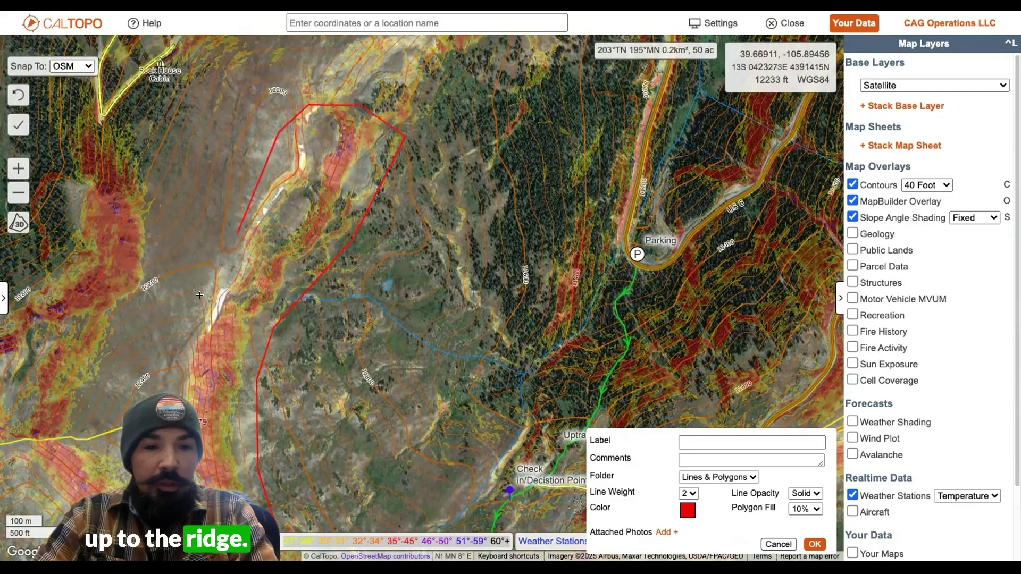
pyautogui.click(186, 333)
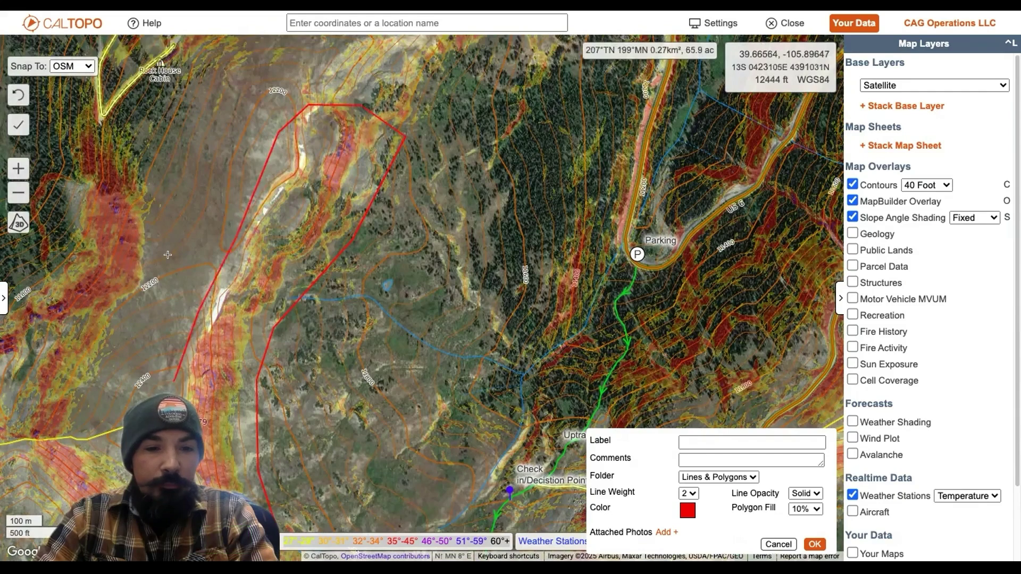
pyautogui.press('Down')
pyautogui.press('Down')
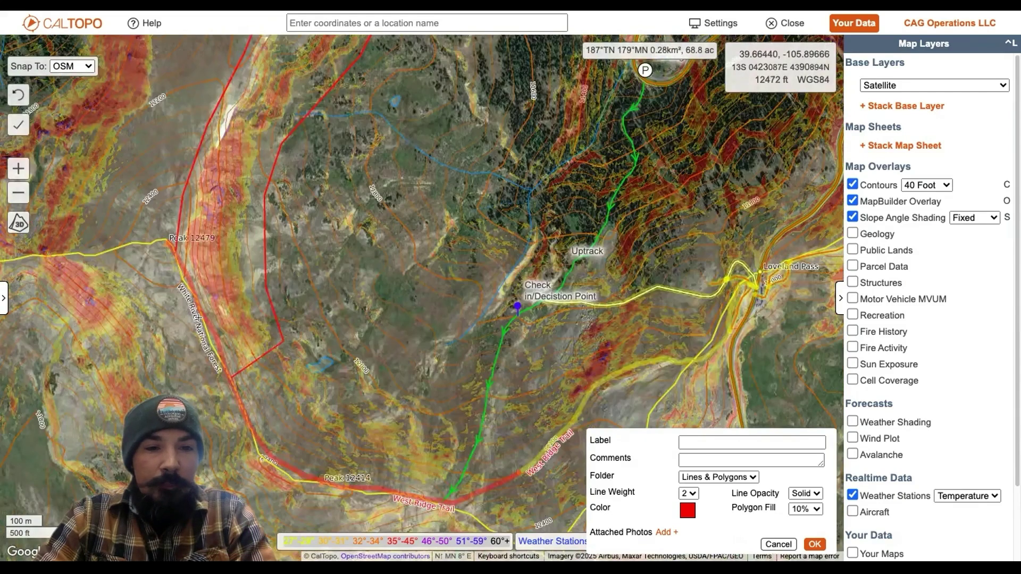
pyautogui.click(229, 377)
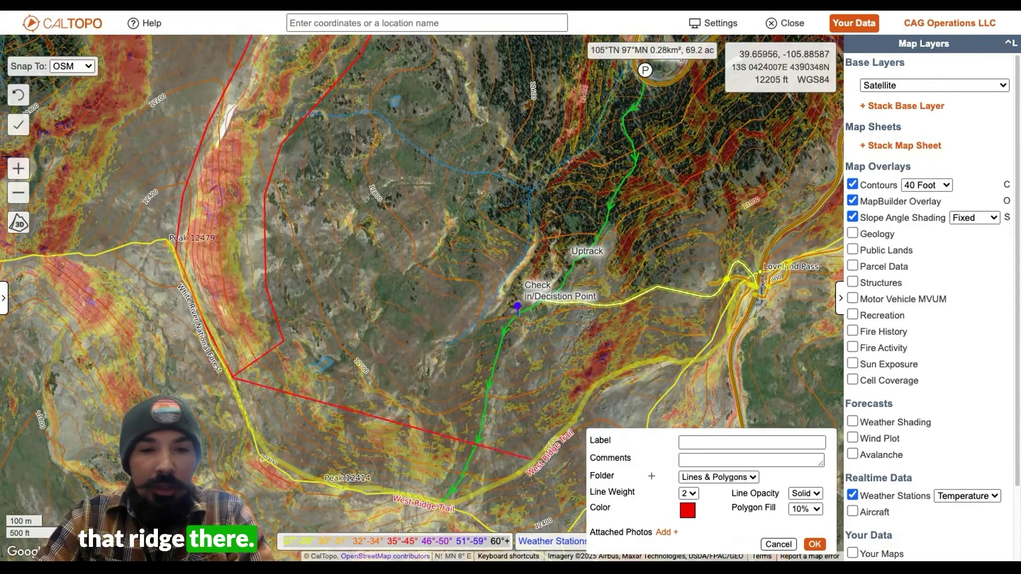
# Label the steep-slope polygon "Closed" and save it
pyautogui.click(717, 440)
pyautogui.write('CLos')
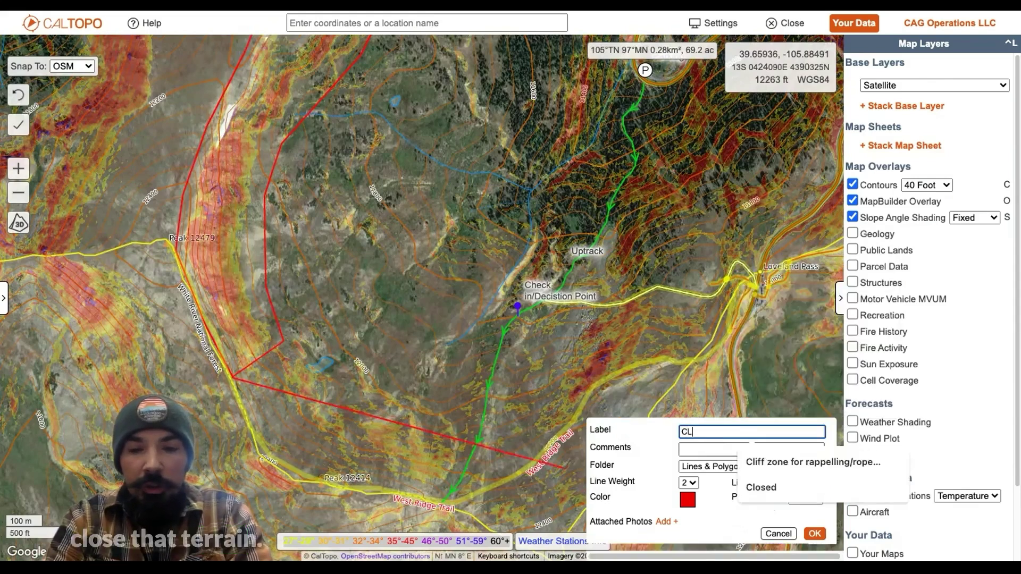
pyautogui.press('BackSpace')
pyautogui.press('BackSpace')
pyautogui.press('BackSpace')
pyautogui.write('lose')
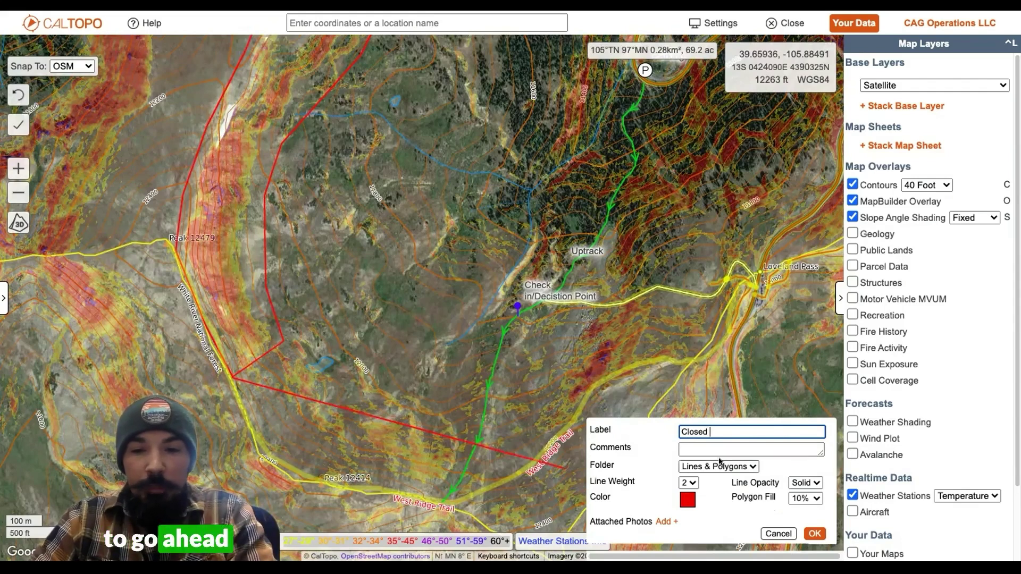
pyautogui.click(814, 534)
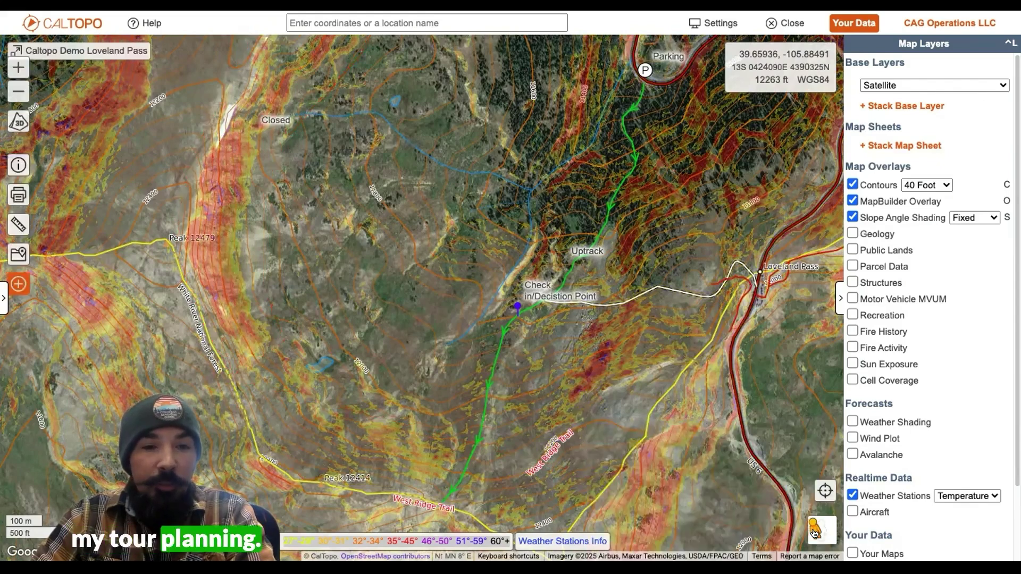
# Draw a polygon of about 43 acres north of Peak 12414, between the Closed area and the Uptrack's top, following the ridge line
pyautogui.moveTo(304, 269); pyautogui.dragTo(306, 313)
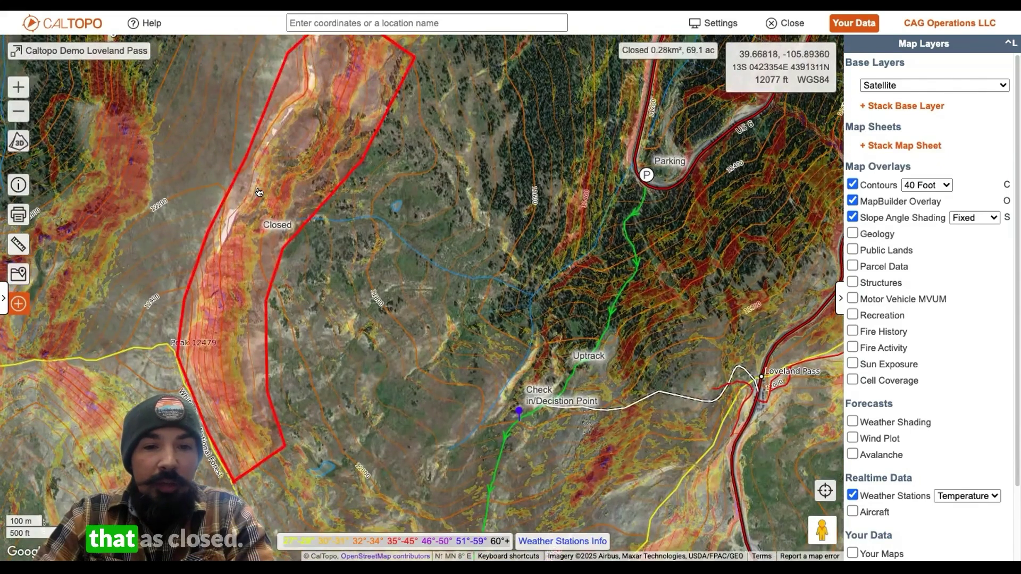
pyautogui.moveTo(393, 252); pyautogui.dragTo(382, 198)
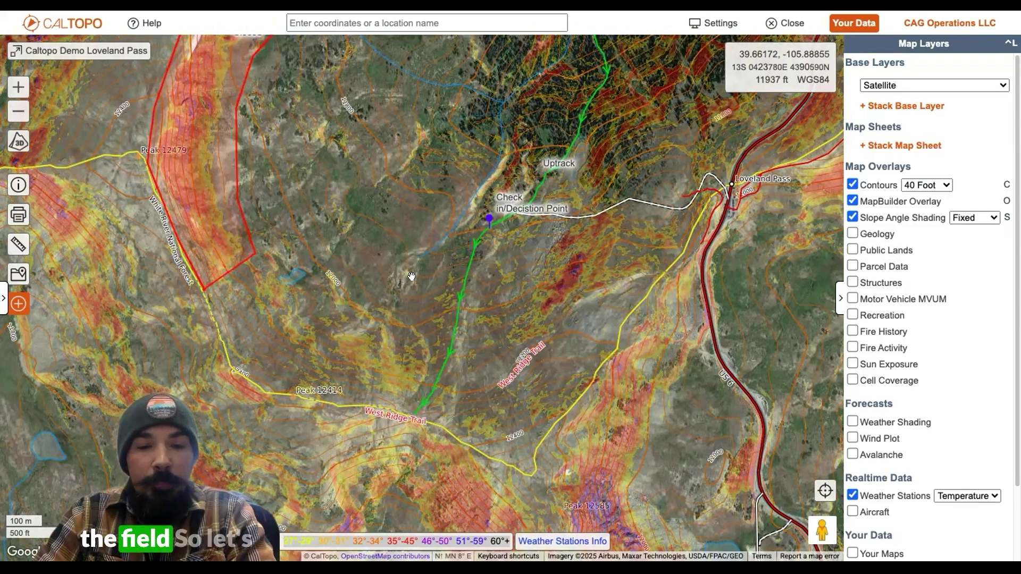
pyautogui.moveTo(334, 266); pyautogui.dragTo(304, 246)
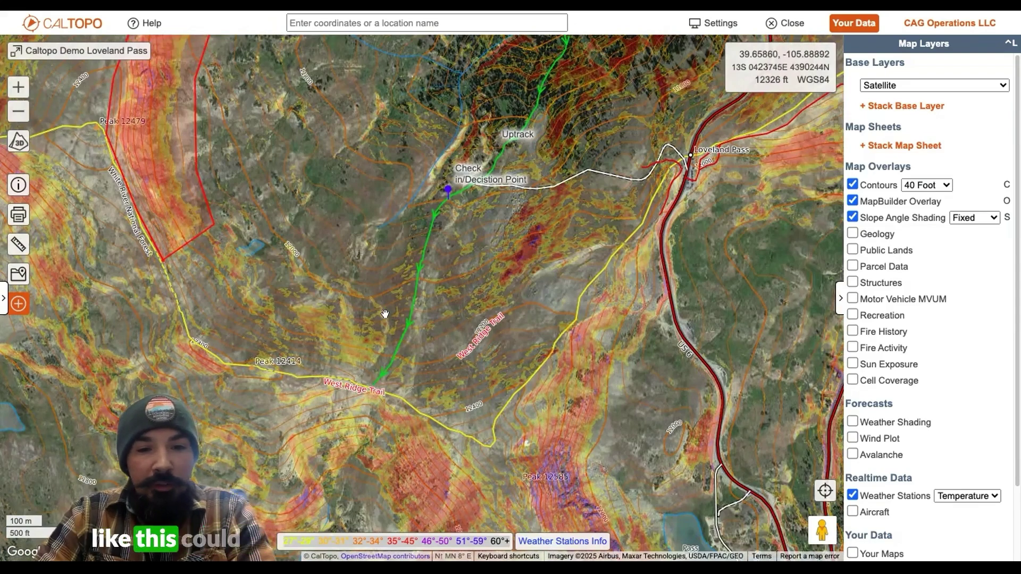
pyautogui.click(16, 304)
pyautogui.click(56, 418)
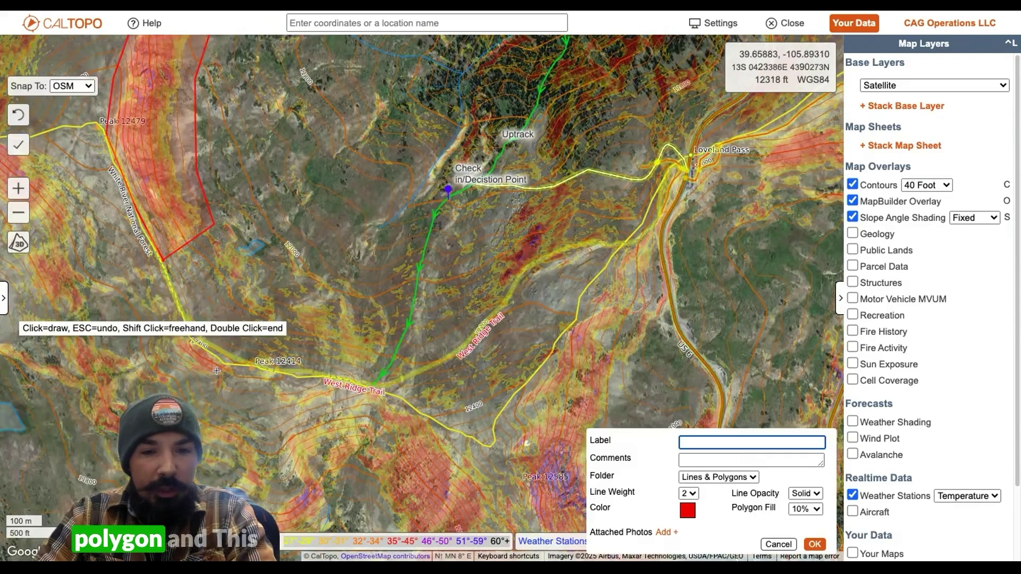
pyautogui.click(362, 381)
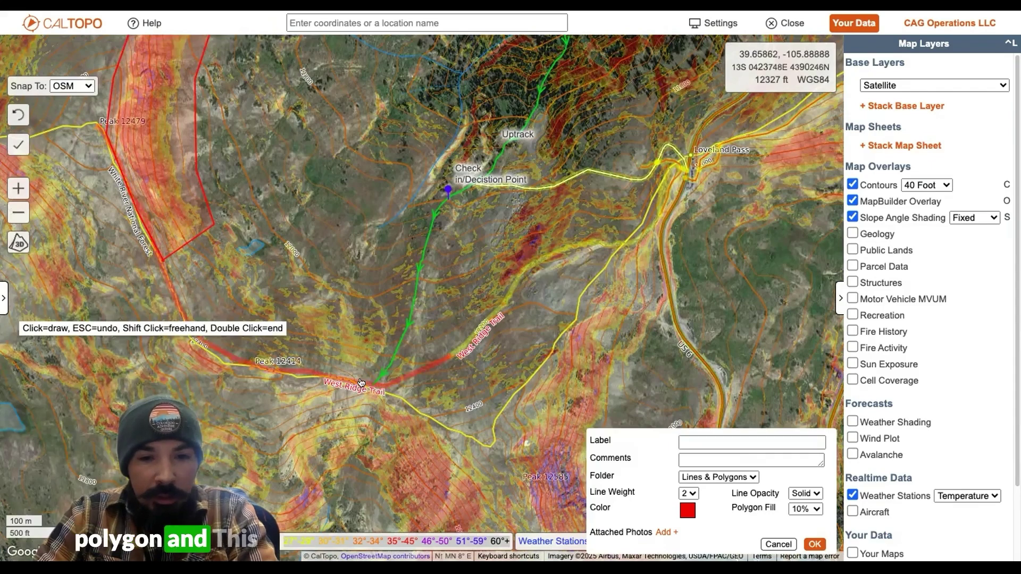
pyautogui.click(390, 335)
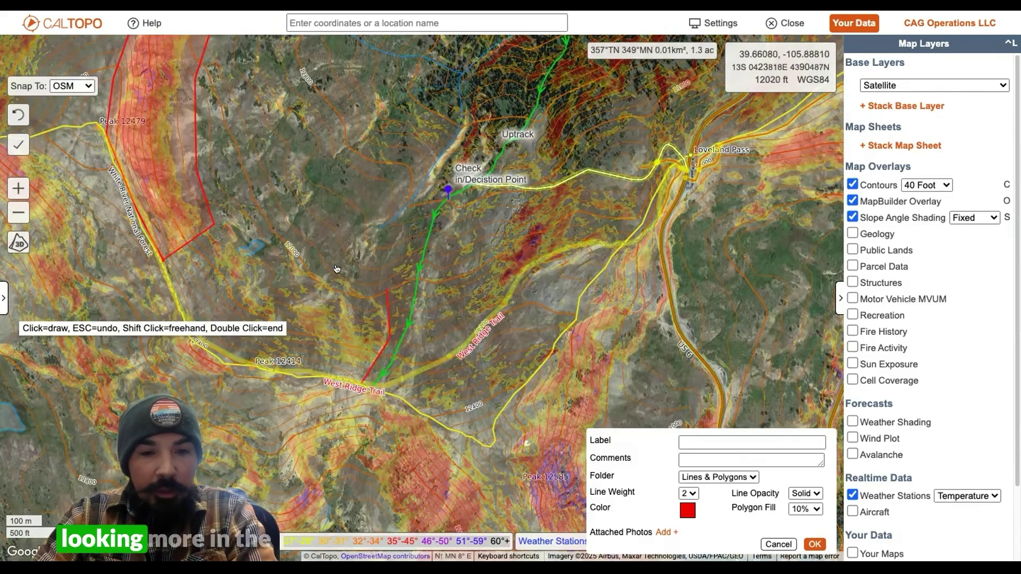
pyautogui.click(307, 247)
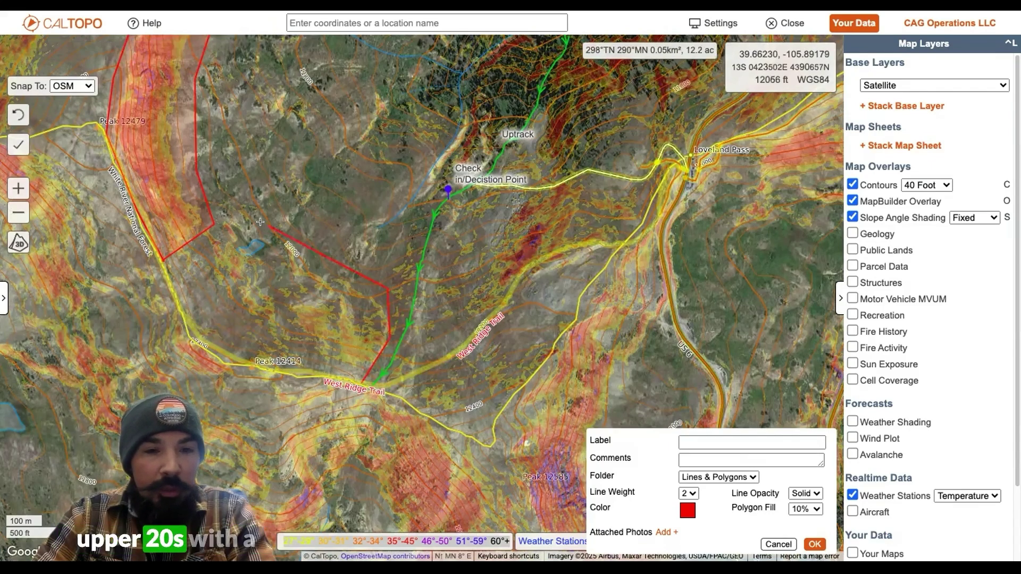
pyautogui.click(229, 211)
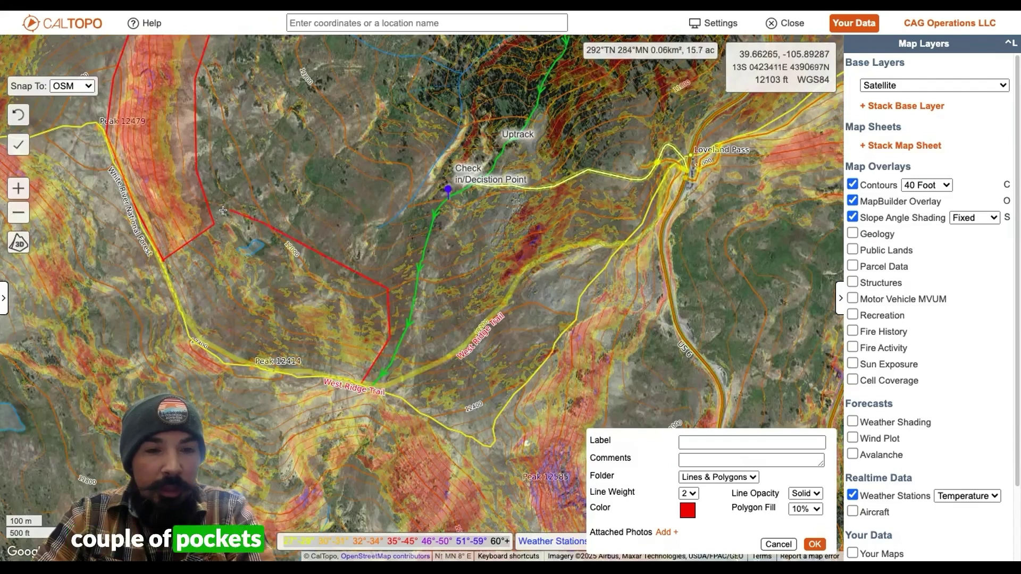
pyautogui.click(164, 255)
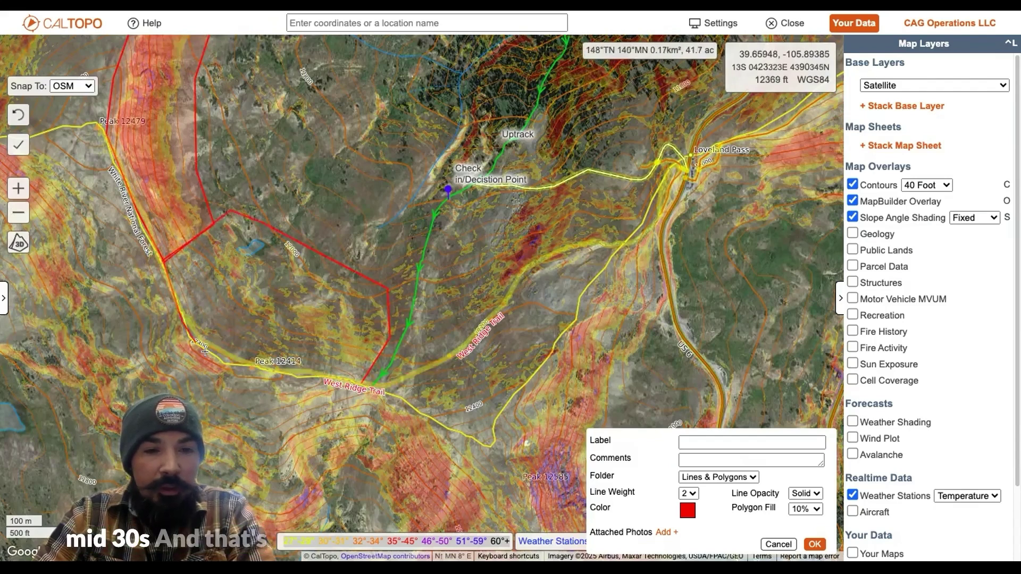
pyautogui.click(271, 371)
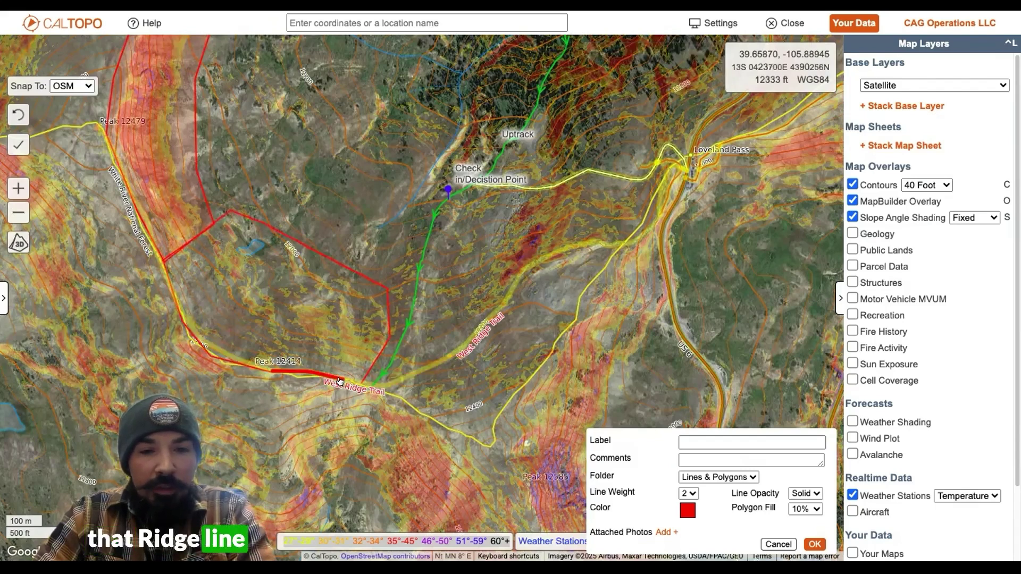
pyautogui.click(343, 380)
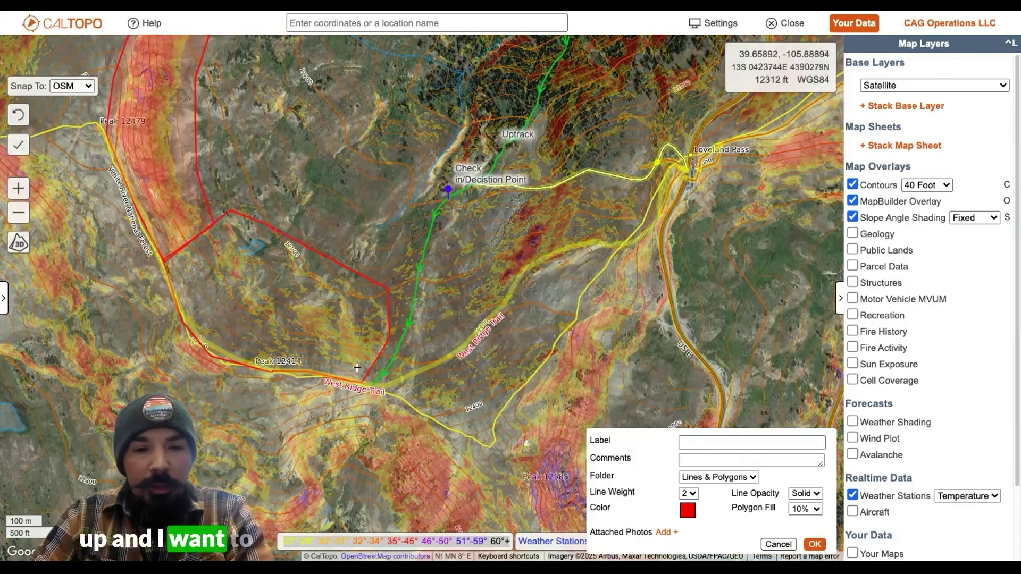
# Label the new polygon "Option 1", colour it orange, and save it
pyautogui.click(698, 441)
pyautogui.write('Op')
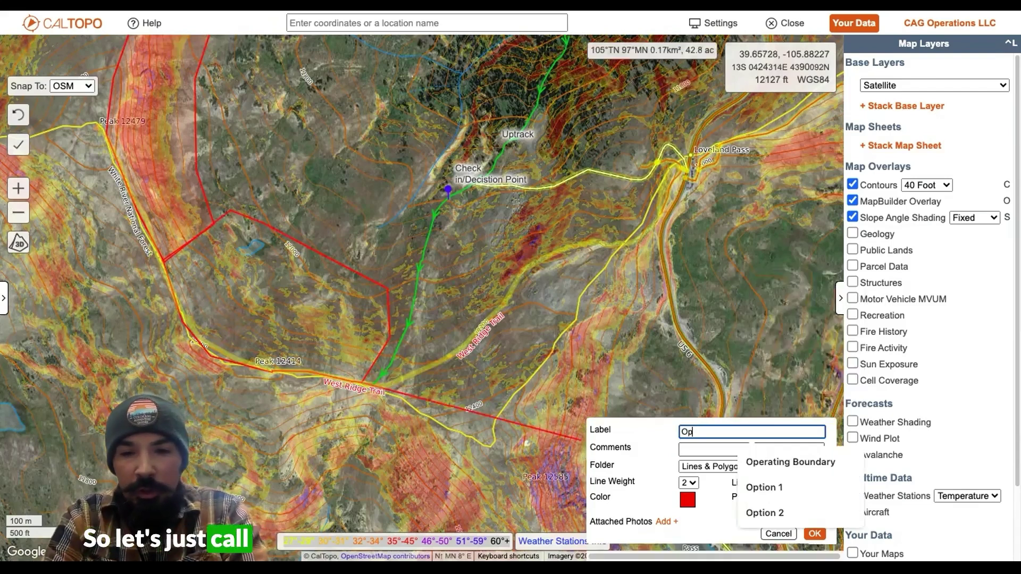
pyautogui.write('tion 1')
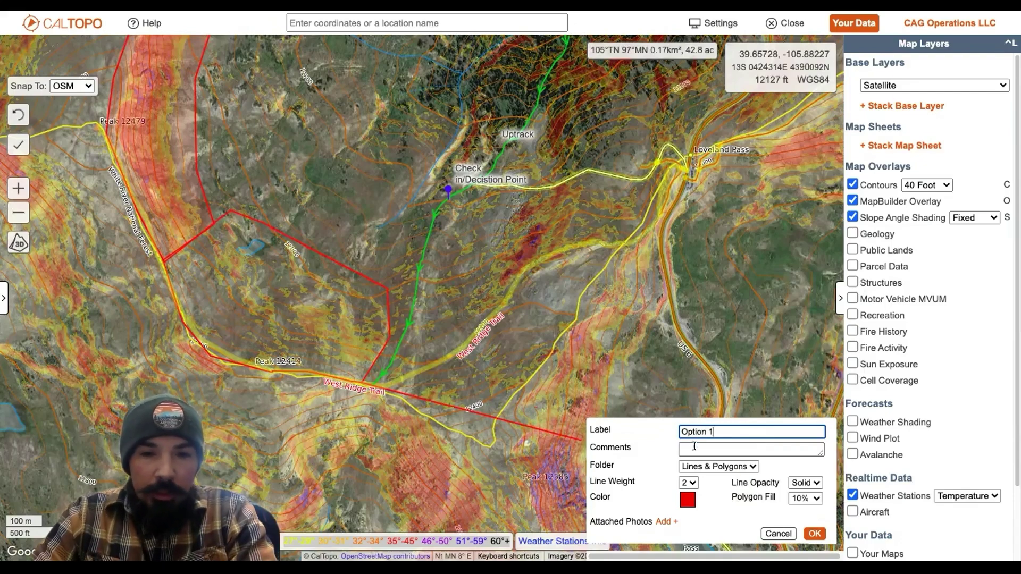
pyautogui.click(687, 501)
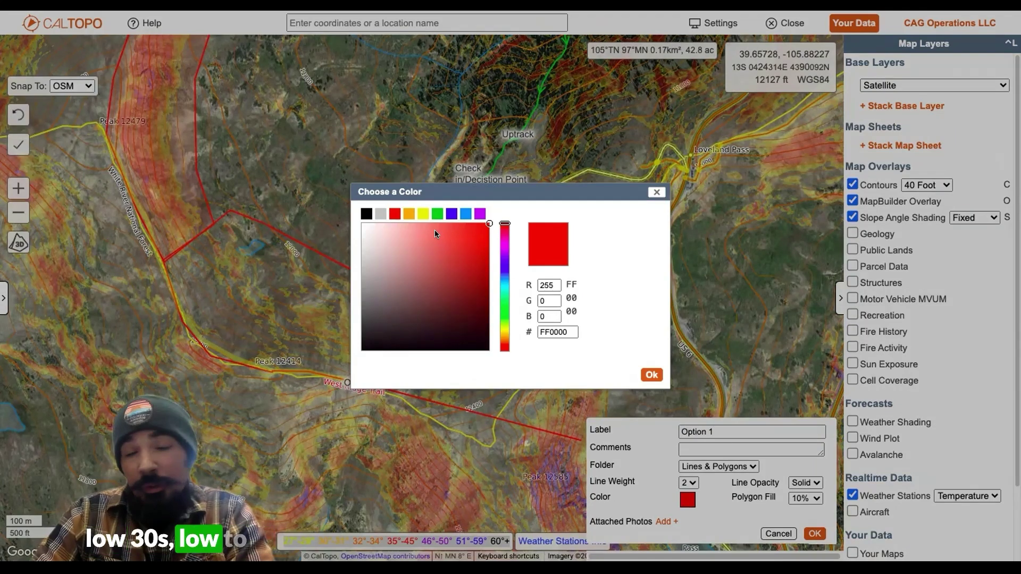
pyautogui.click(408, 215)
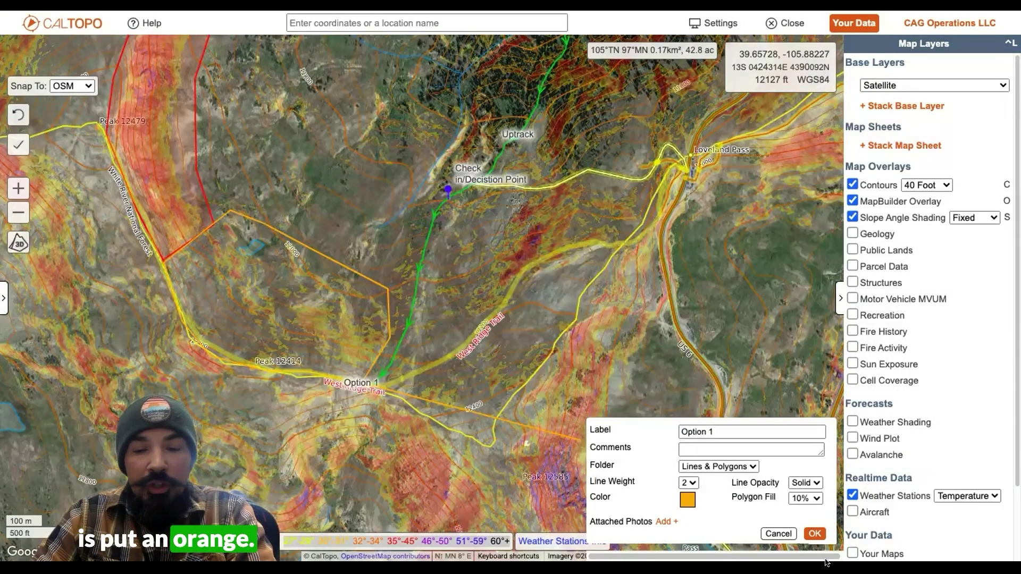
pyautogui.click(815, 535)
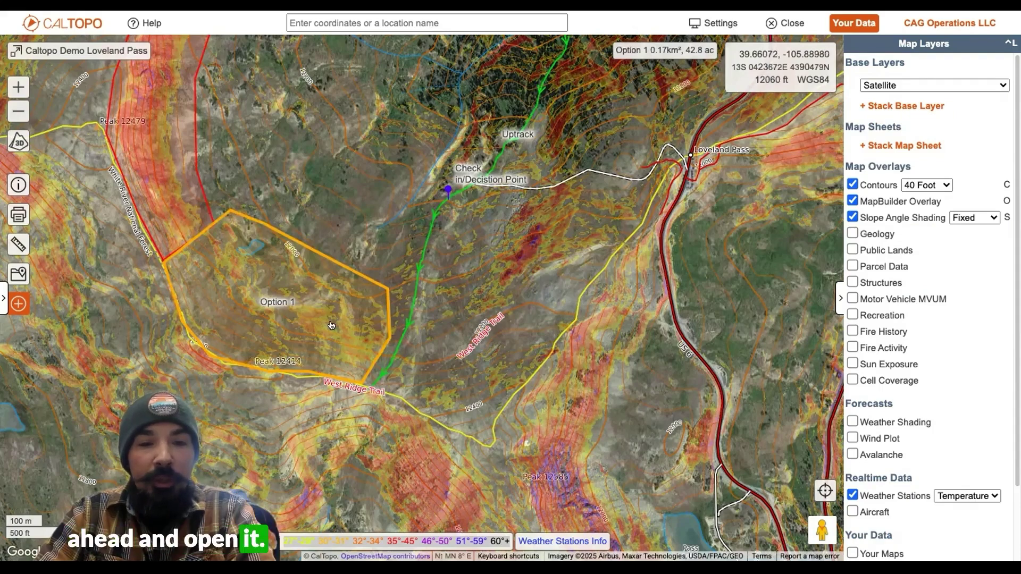
# Draw a polygon of about 35.5 acres east of Option 1, from just below the check-in point south to the ridge line
pyautogui.moveTo(18, 303)
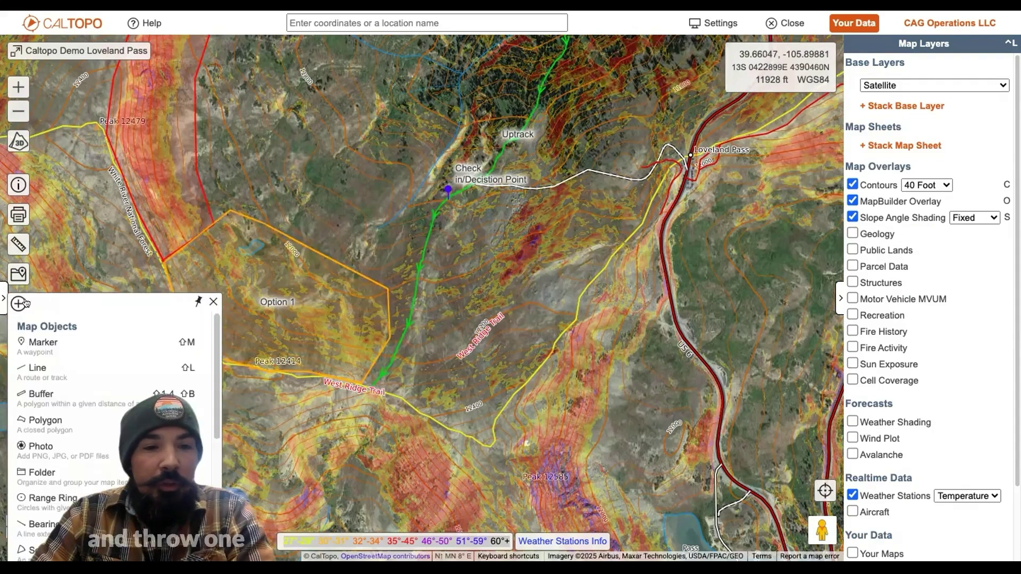
pyautogui.click(45, 420)
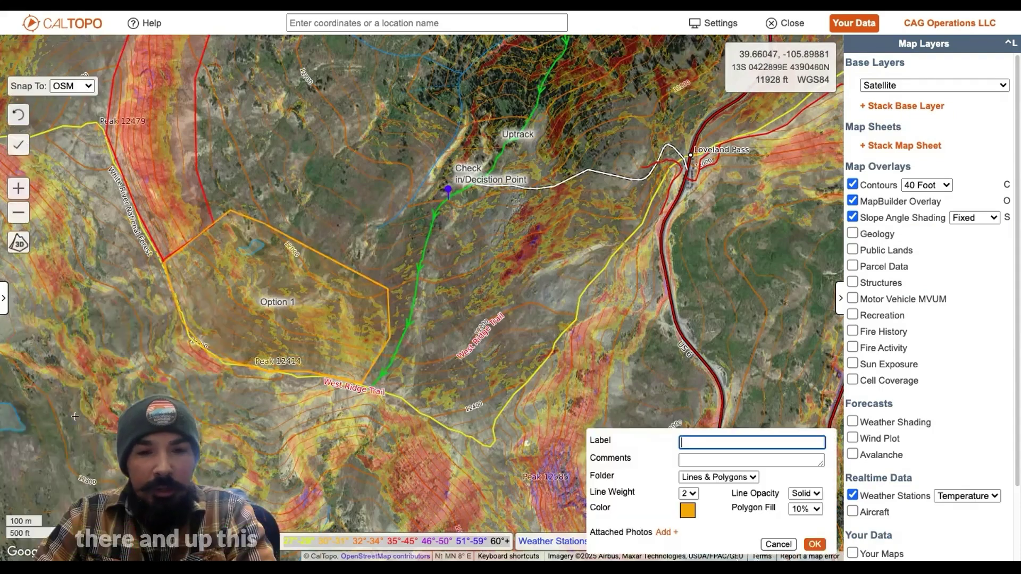
pyautogui.click(361, 384)
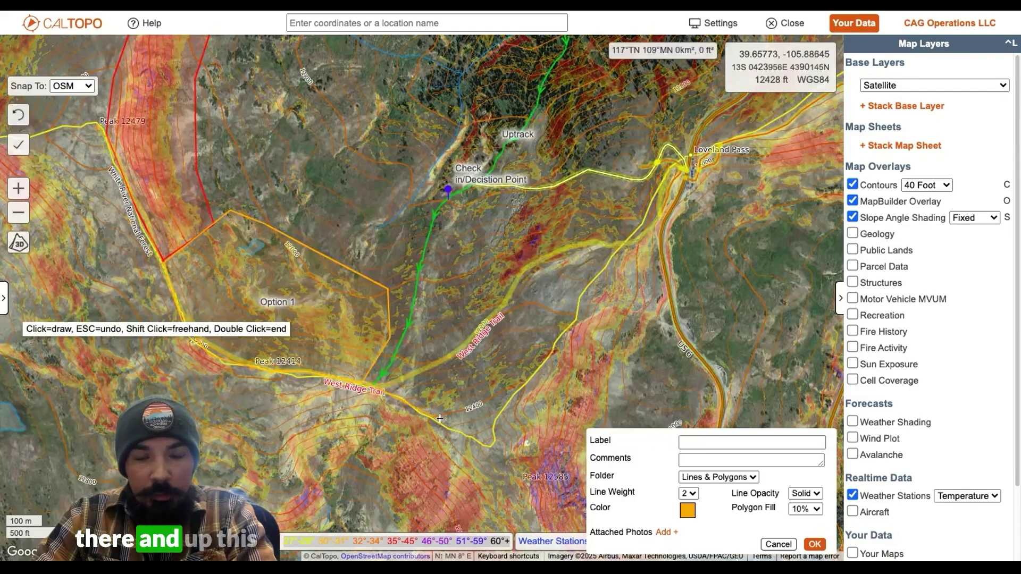
pyautogui.click(486, 436)
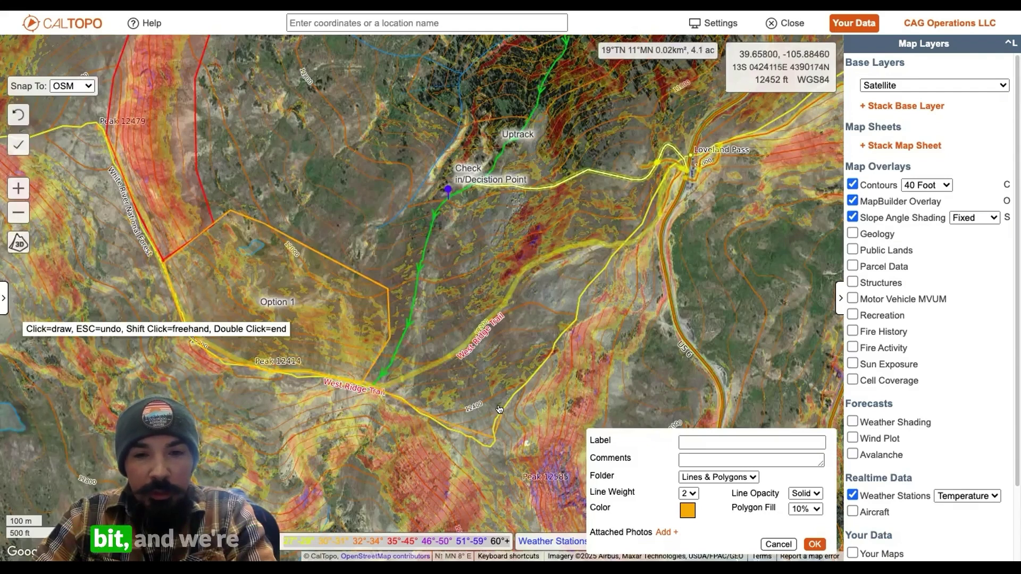
pyautogui.click(493, 208)
pyautogui.click(417, 202)
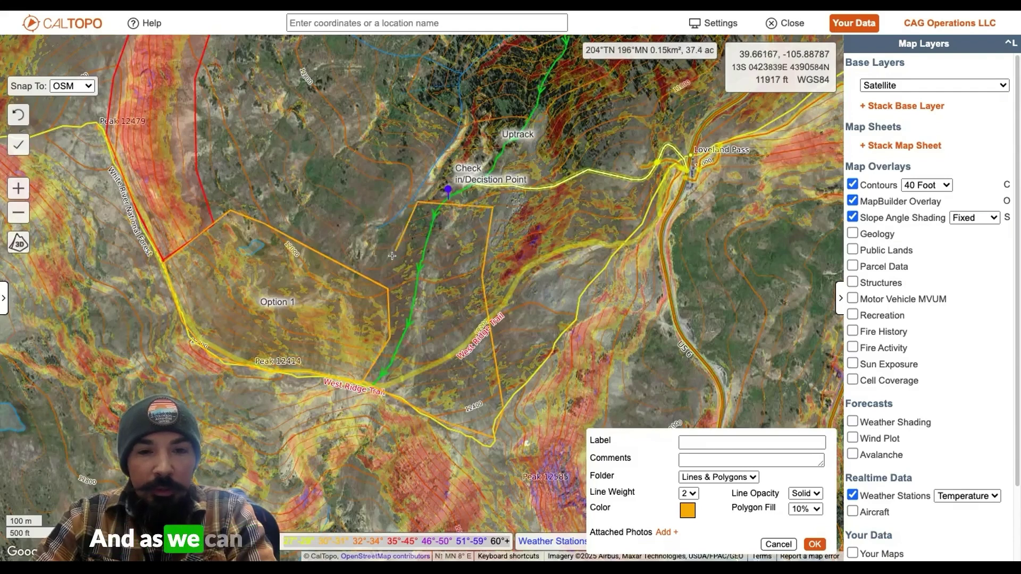
pyautogui.click(381, 349)
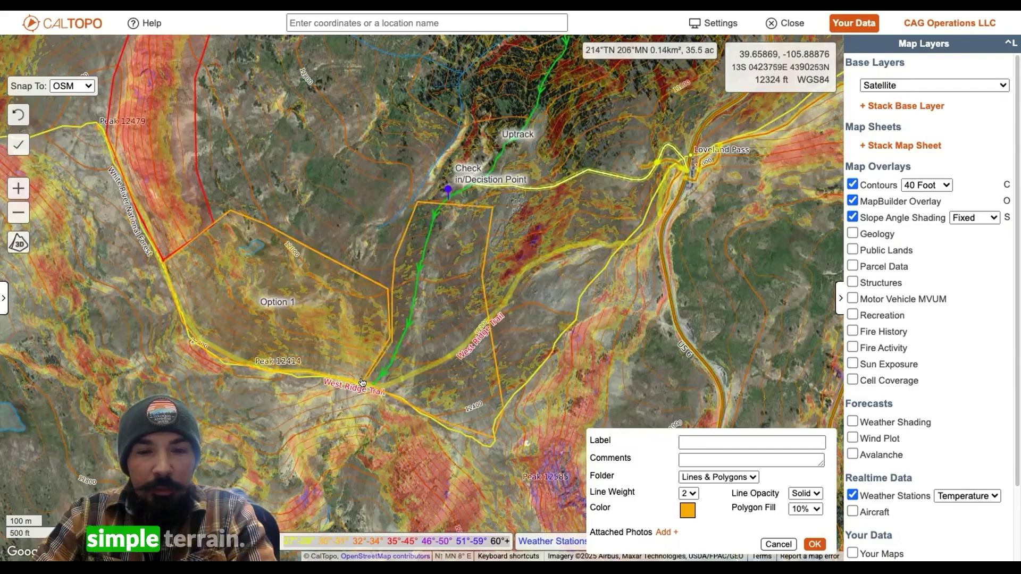
pyautogui.click(364, 382)
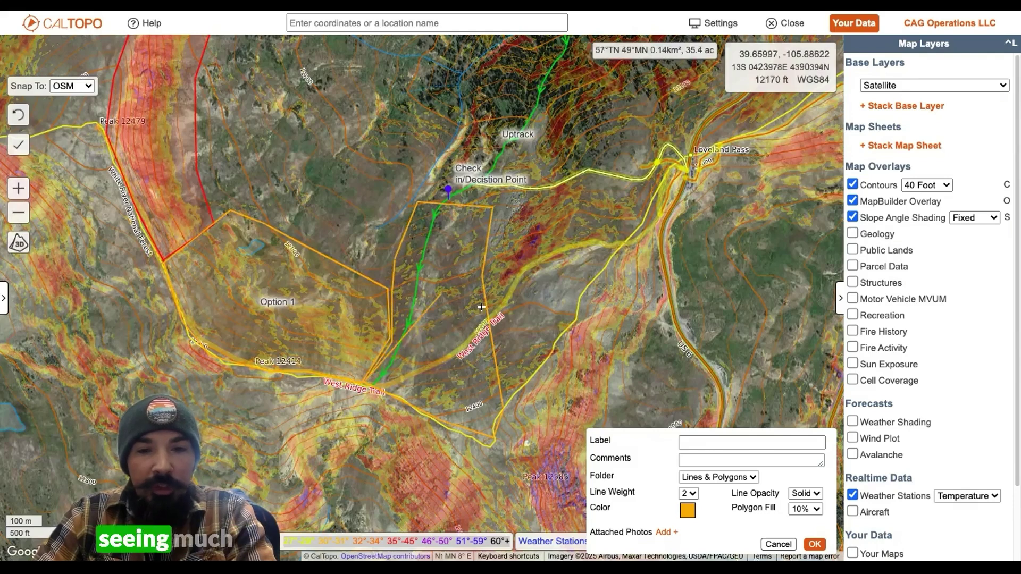
# Label the new polygon "Option 2", colour it green, and save it
pyautogui.click(713, 443)
pyautogui.write('O')
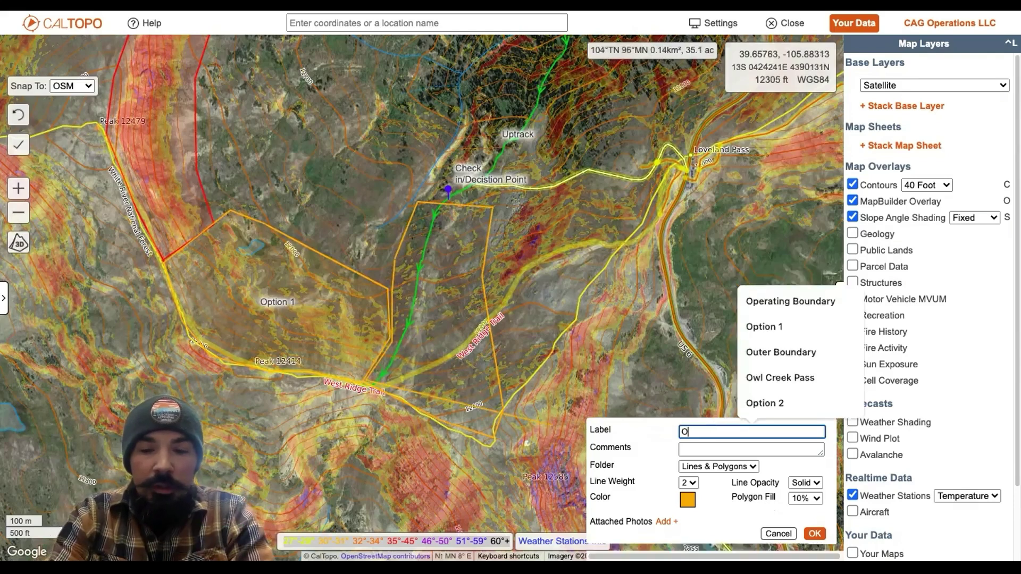
pyautogui.write('ption ')
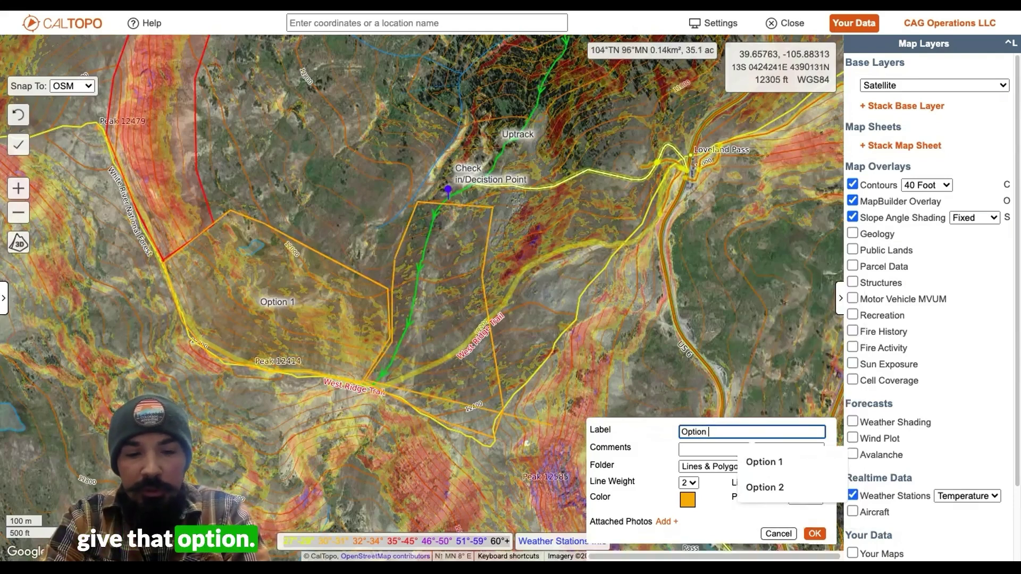
pyautogui.write('2')
pyautogui.click(686, 501)
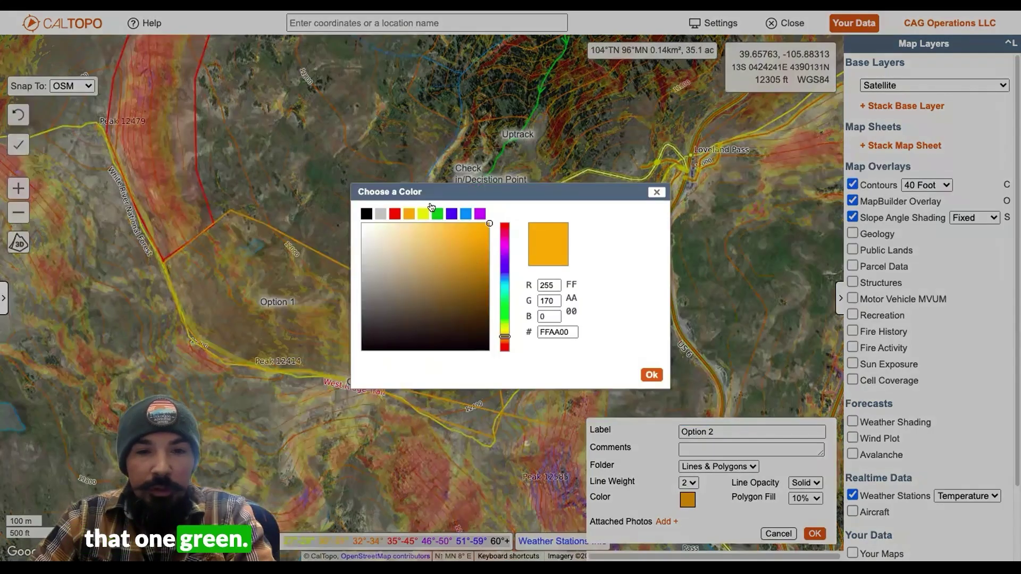
pyautogui.click(436, 213)
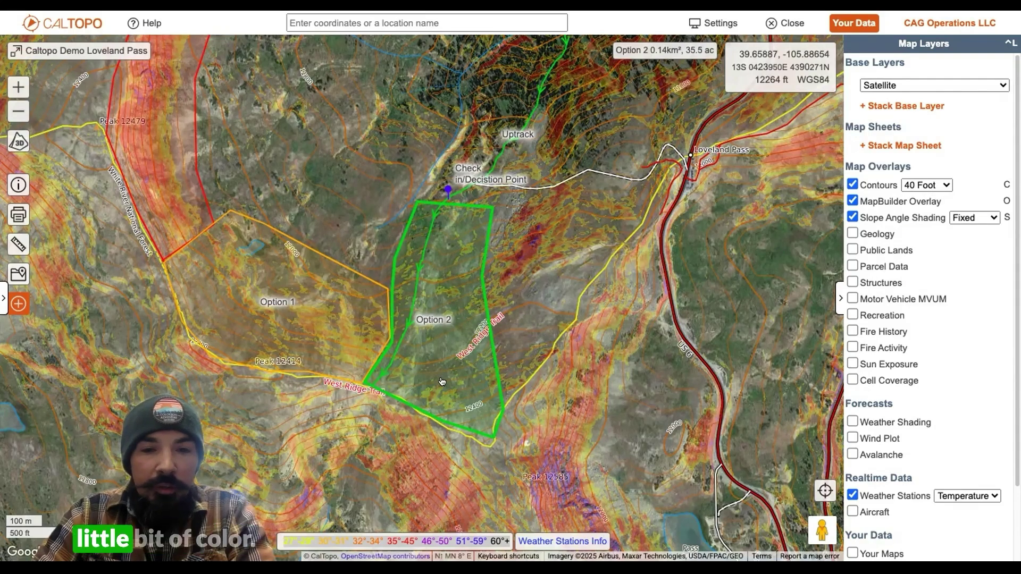
# Check the terrain statistics of the Option 2 polygon, including its slope angles and aspect
pyautogui.scroll(1, 439, 396)
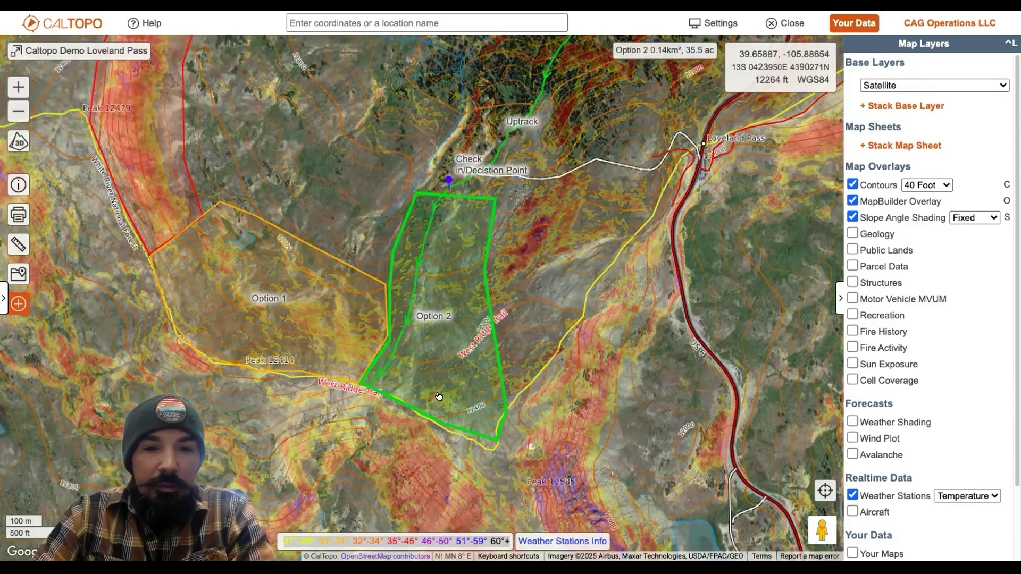
pyautogui.scroll(1, 439, 396)
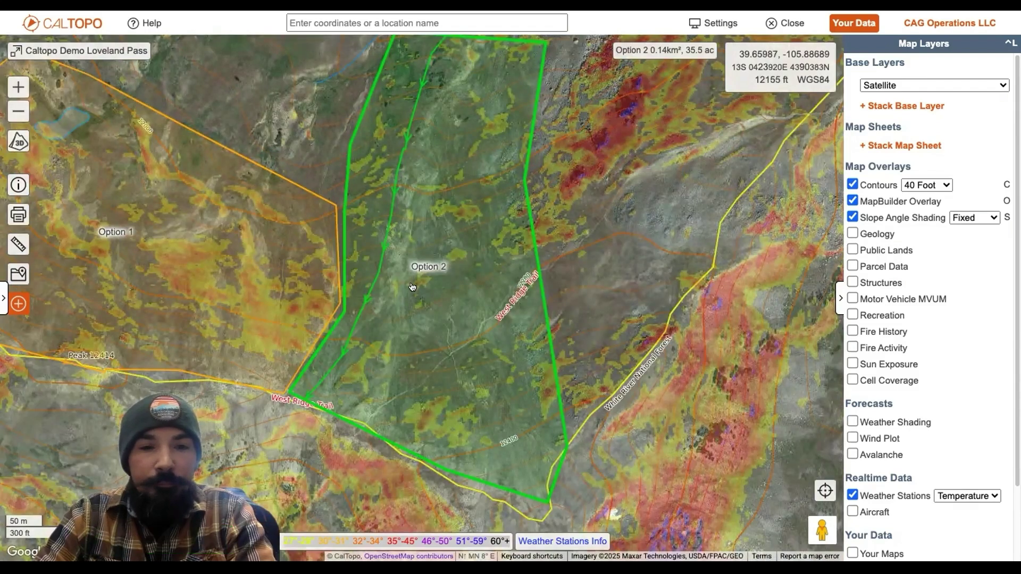
pyautogui.scroll(-1, 324, 155)
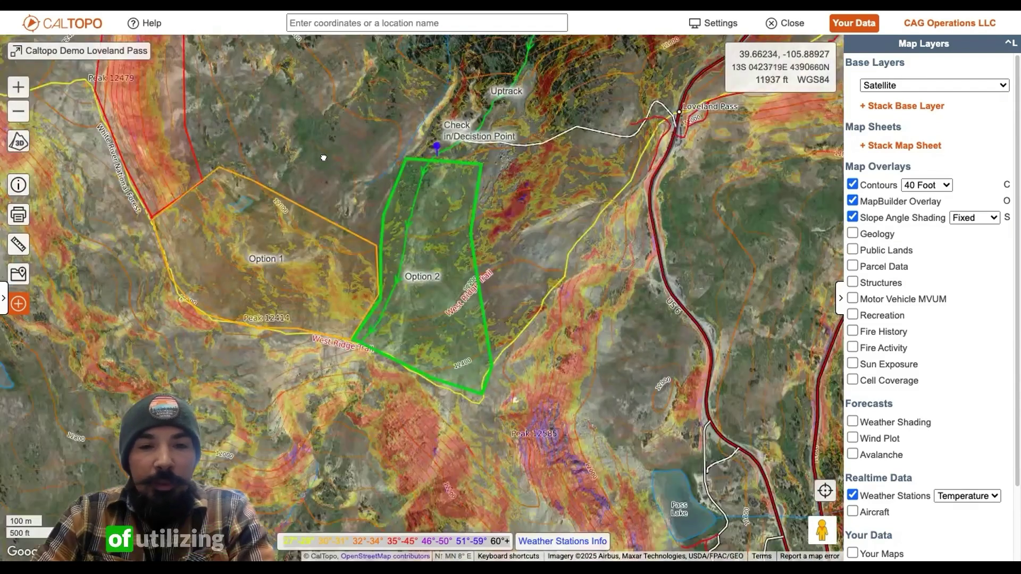
pyautogui.moveTo(323, 161); pyautogui.dragTo(372, 245)
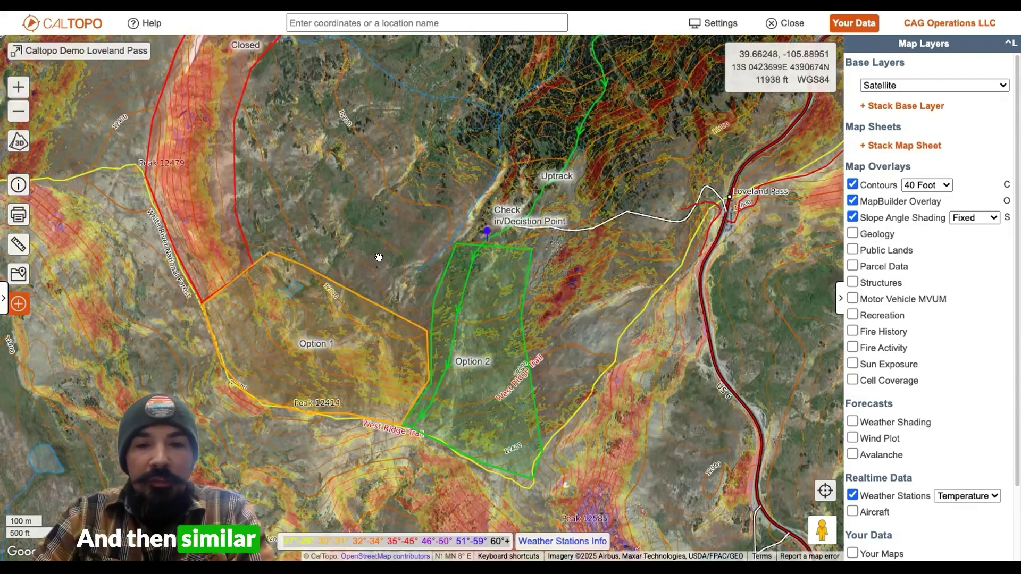
pyautogui.click(491, 339)
pyautogui.click(484, 274)
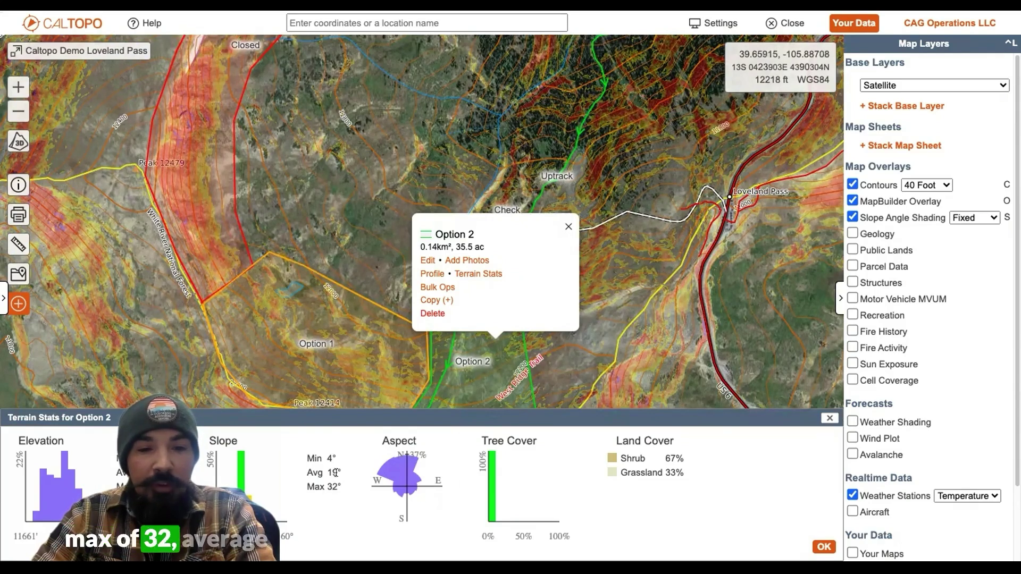
pyautogui.click(822, 546)
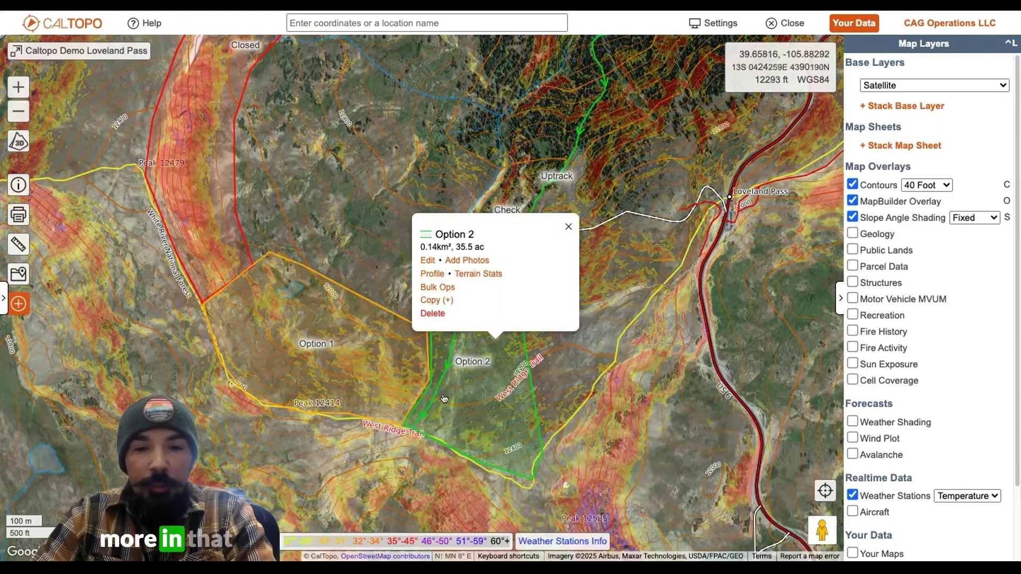
pyautogui.click(566, 225)
# Check the terrain statistics of the Option 1 polygon for comparison
pyautogui.click(353, 339)
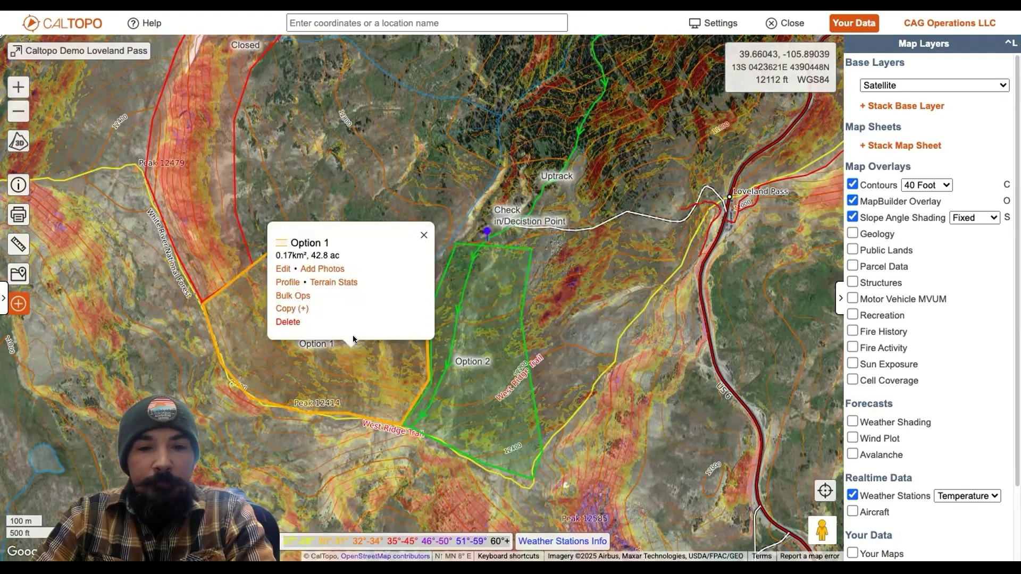
pyautogui.click(334, 282)
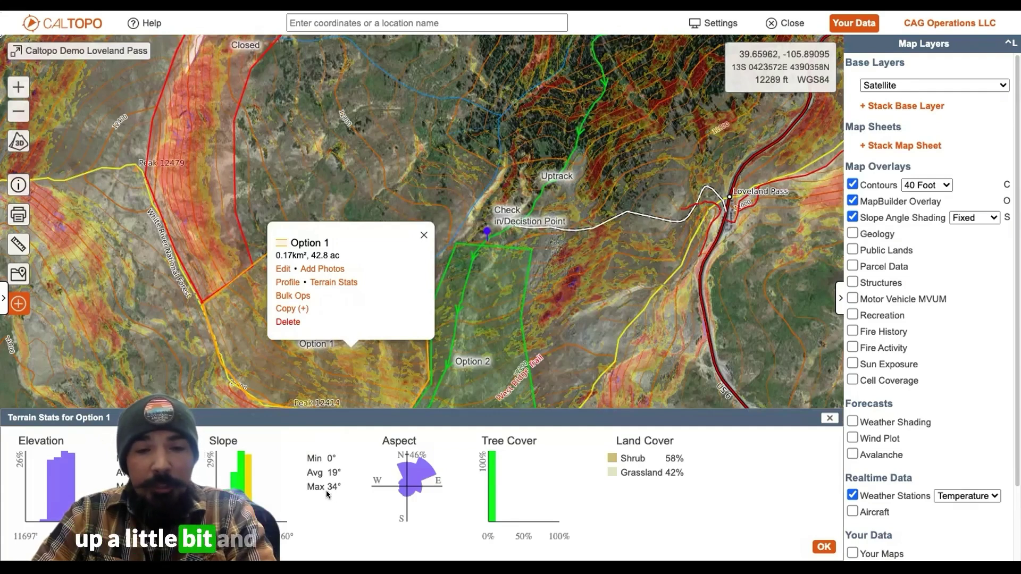
pyautogui.click(424, 235)
pyautogui.click(829, 418)
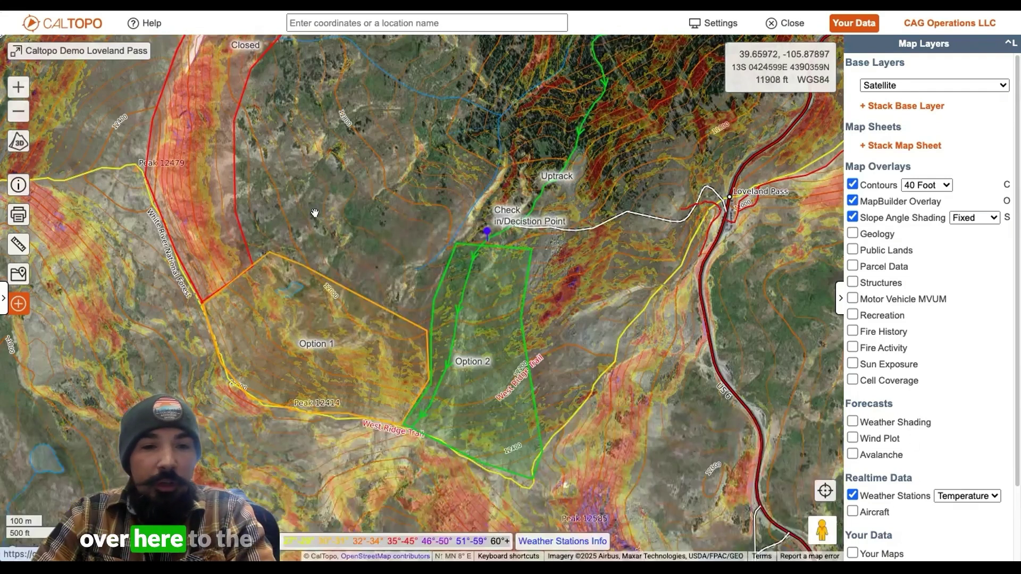
# Check the terrain statistics of the Closed polygon, focusing on its slope angles
pyautogui.click(200, 182)
pyautogui.click(181, 137)
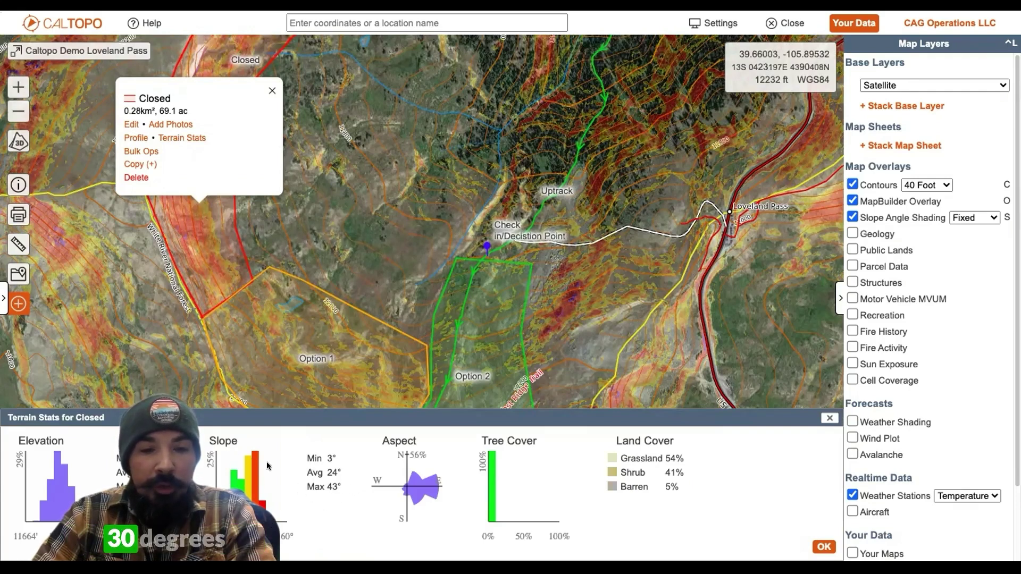
pyautogui.press('Escape')
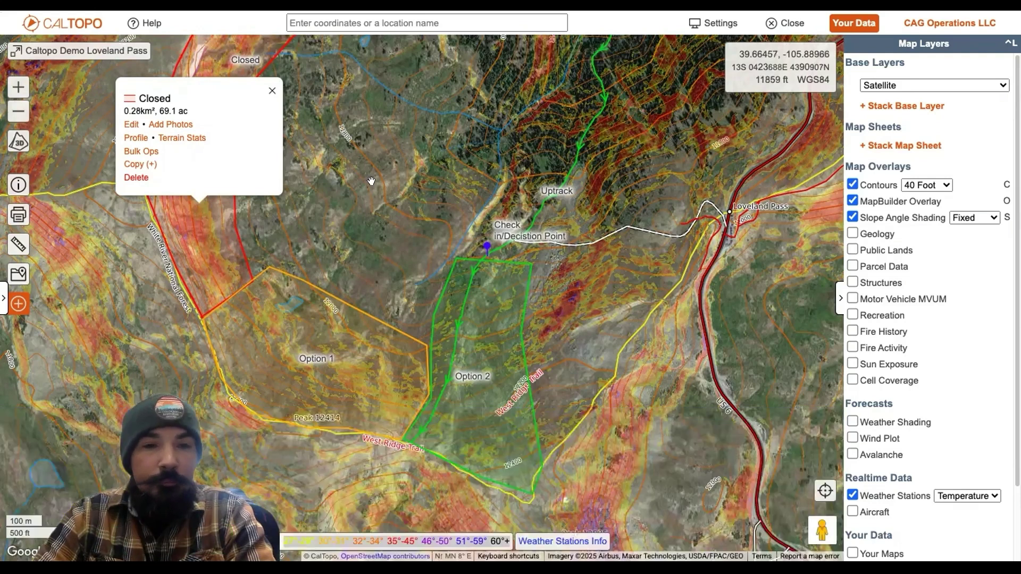
pyautogui.click(272, 91)
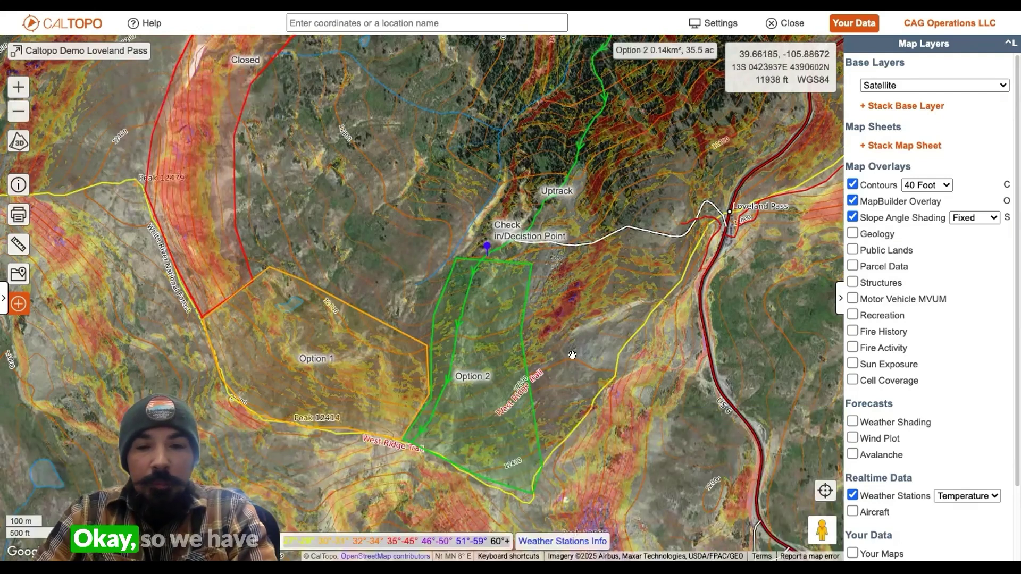
# Turn off slope angle shading to reveal the tree cover along the Uptrack between the parking and the decision point
pyautogui.moveTo(532, 414); pyautogui.dragTo(487, 512)
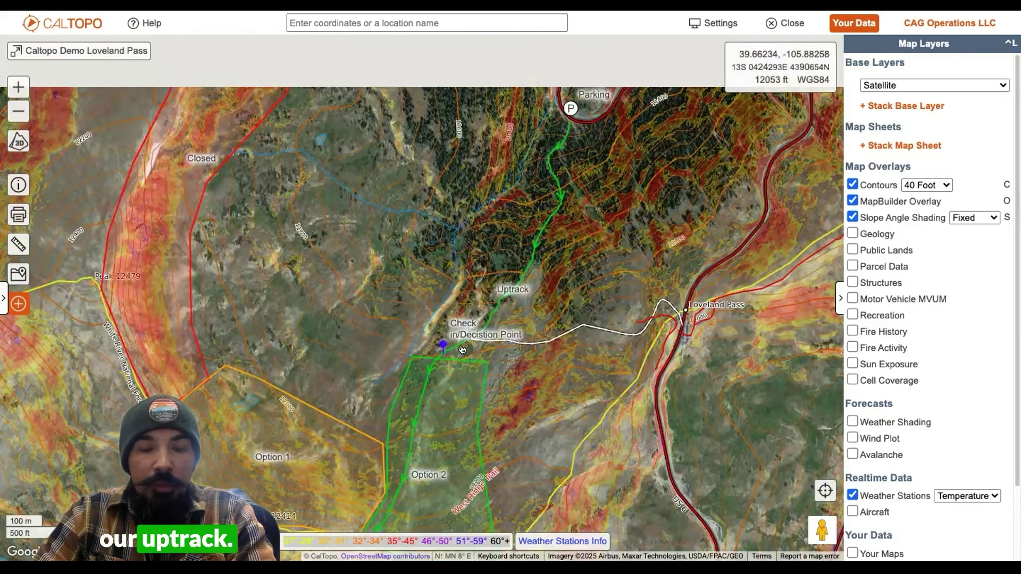
pyautogui.moveTo(462, 349); pyautogui.dragTo(426, 407)
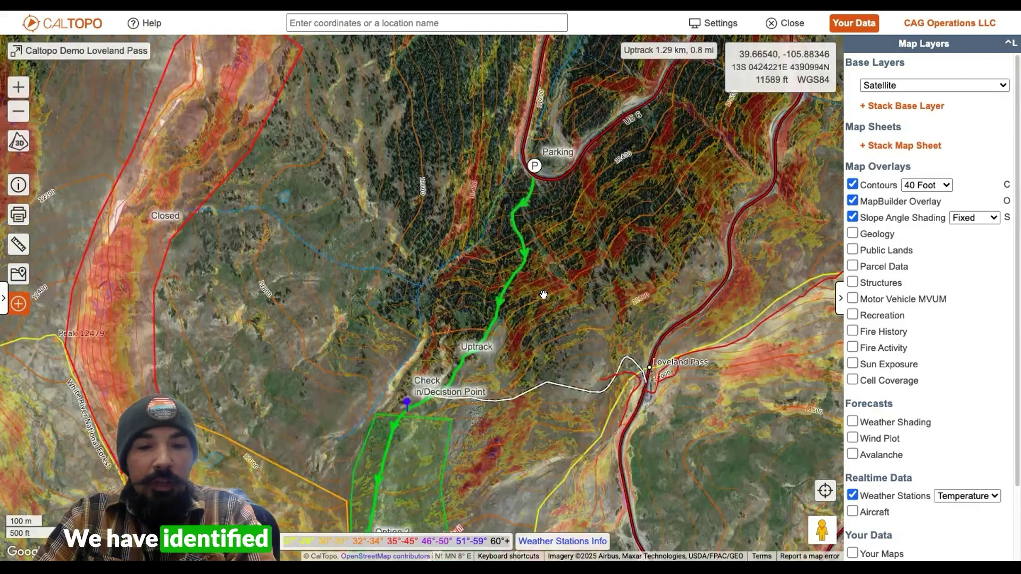
pyautogui.moveTo(544, 294); pyautogui.dragTo(607, 133)
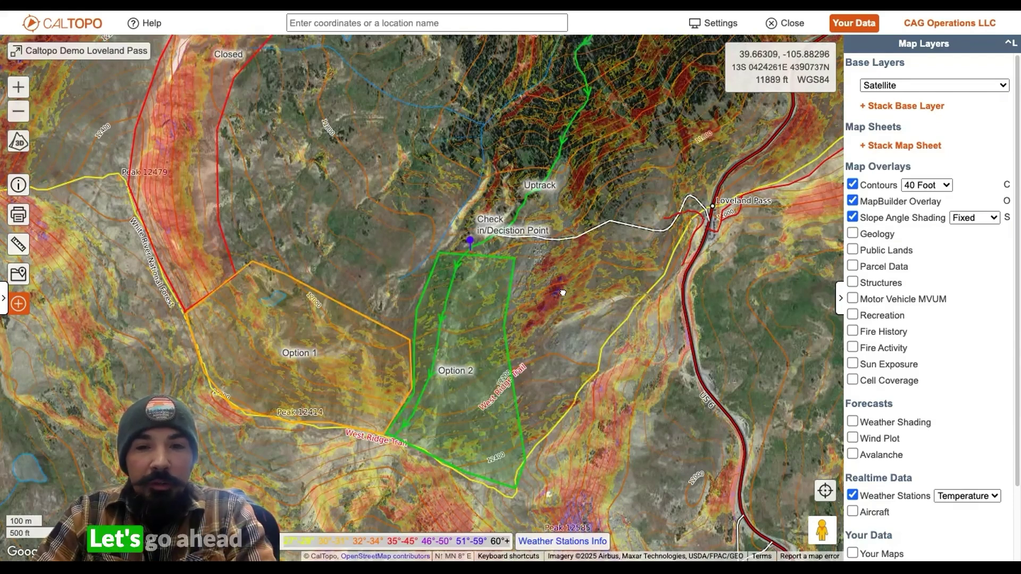
pyautogui.moveTo(562, 292); pyautogui.dragTo(547, 347)
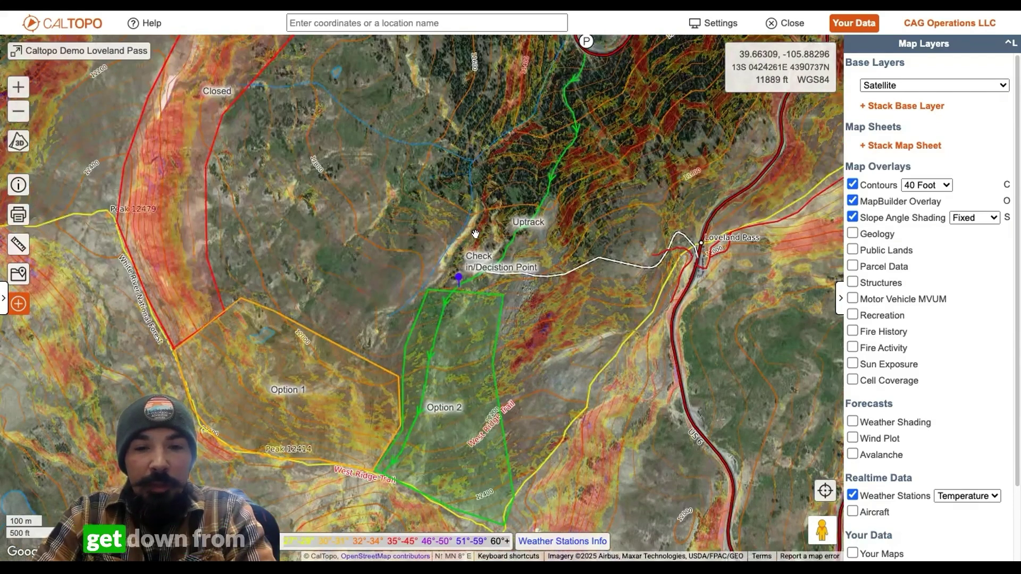
pyautogui.moveTo(476, 234); pyautogui.dragTo(485, 292)
pyautogui.scroll(3, 487, 299)
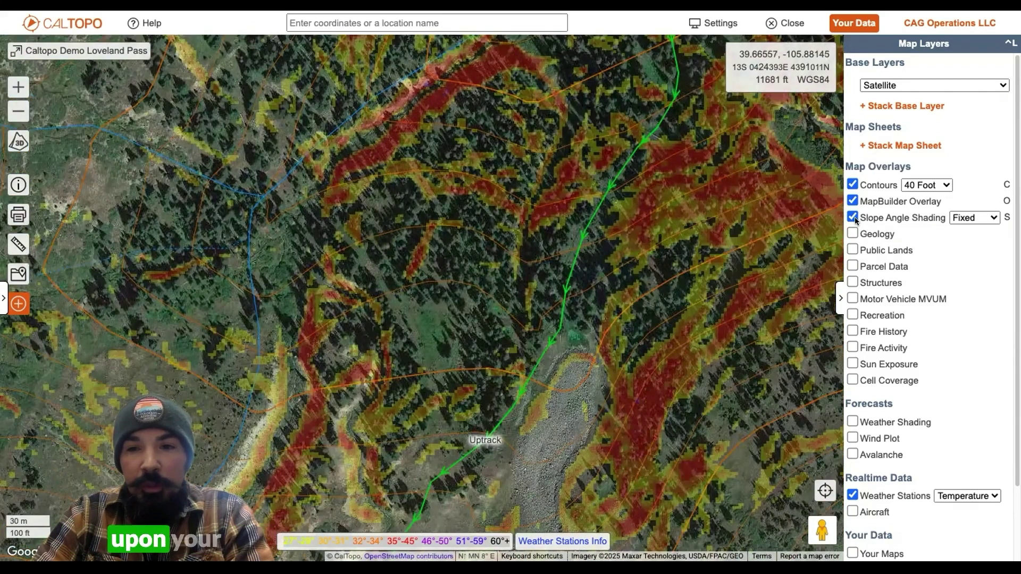
pyautogui.click(853, 217)
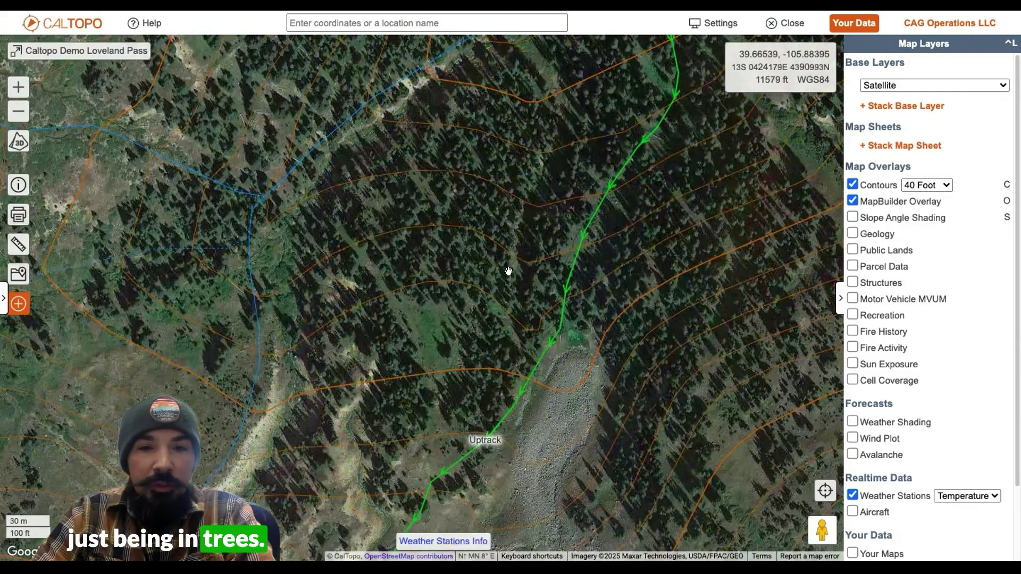
# Draw a descent line about 690 m long from beside the decision point through the trees to the parking area
pyautogui.moveTo(483, 359); pyautogui.dragTo(476, 424)
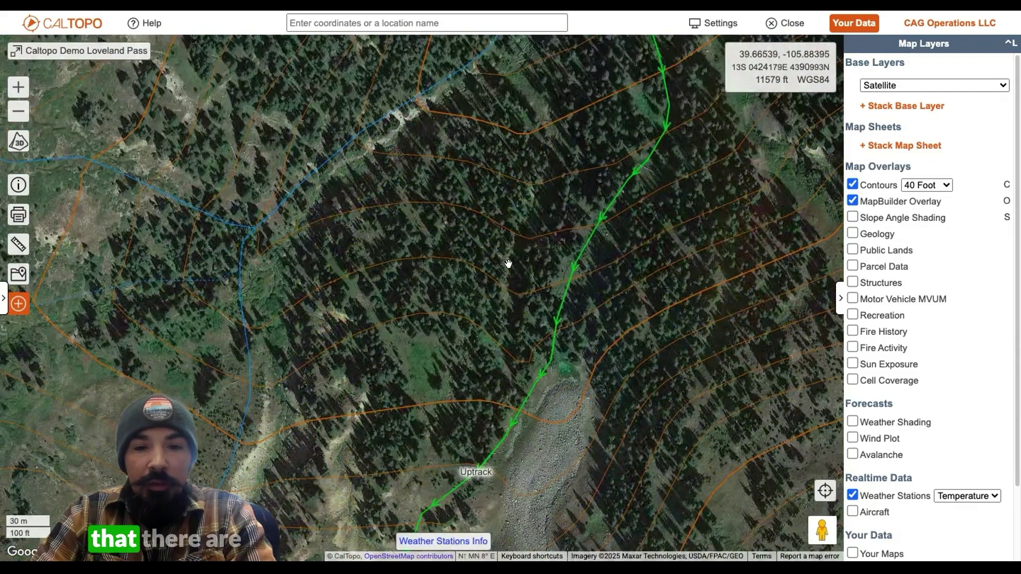
pyautogui.moveTo(528, 196); pyautogui.dragTo(509, 264)
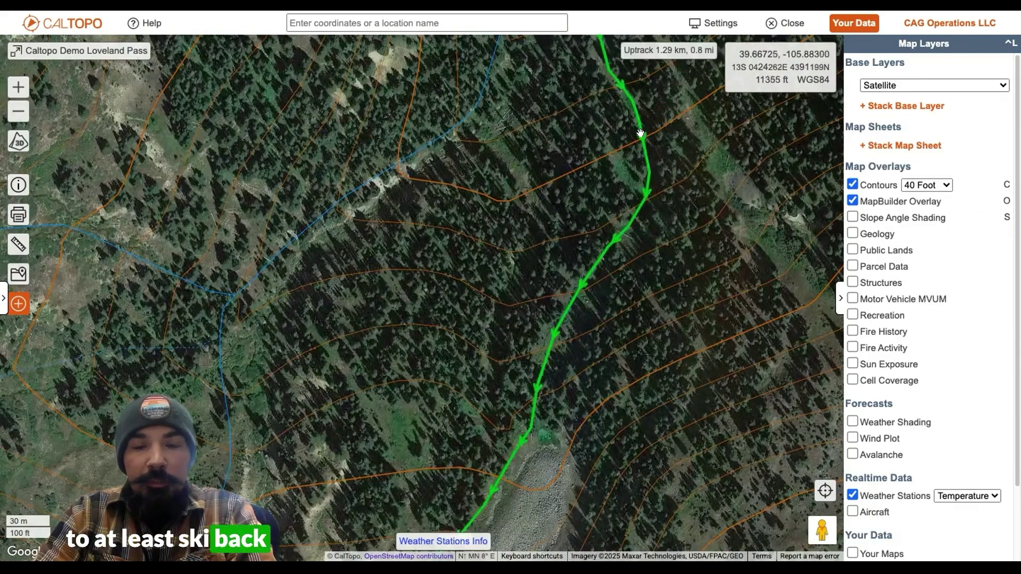
pyautogui.moveTo(667, 303); pyautogui.dragTo(684, 271)
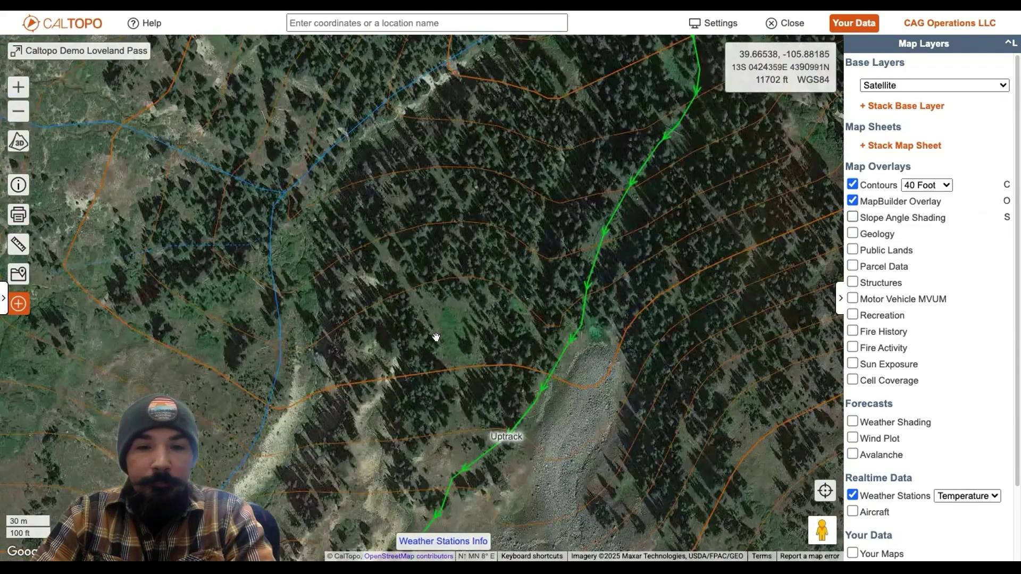
pyautogui.scroll(-2, 439, 338)
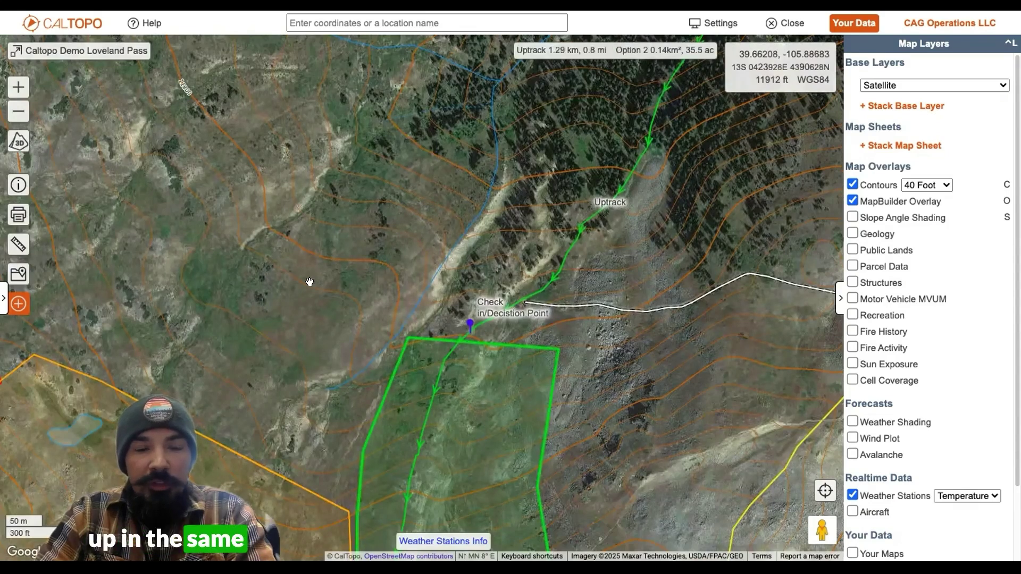
pyautogui.click(20, 303)
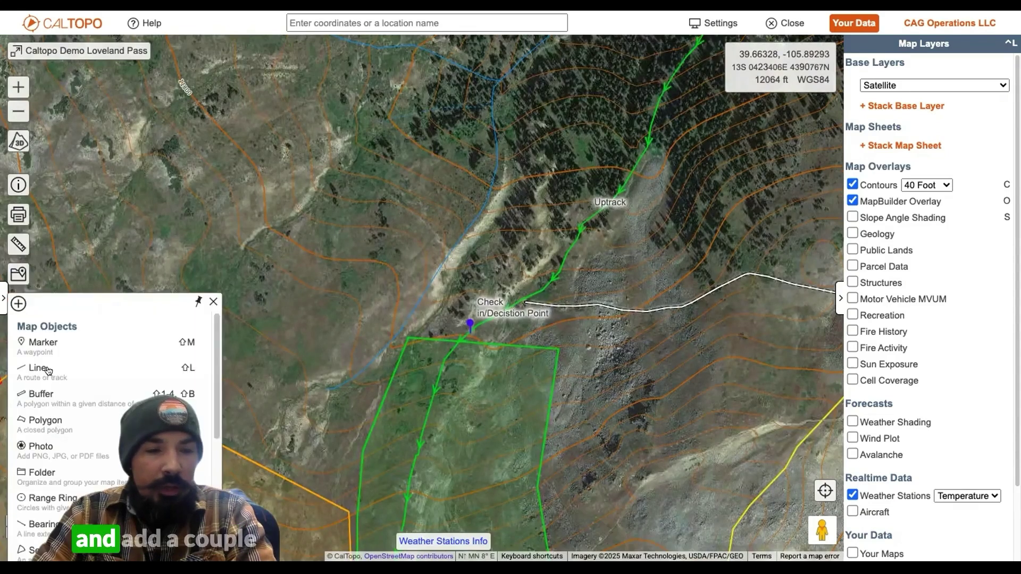
pyautogui.click(47, 371)
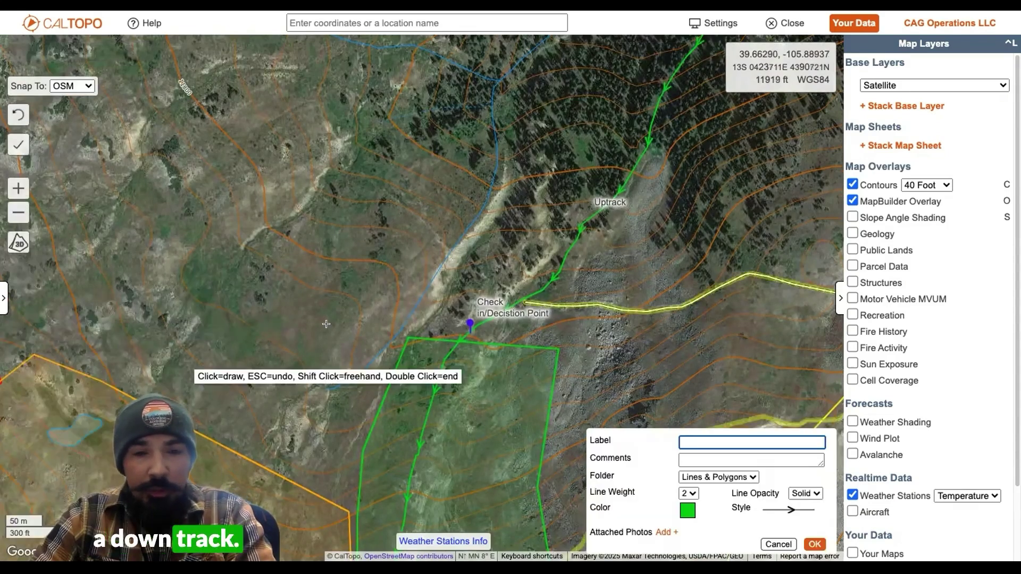
pyautogui.moveTo(428, 317); pyautogui.dragTo(394, 369)
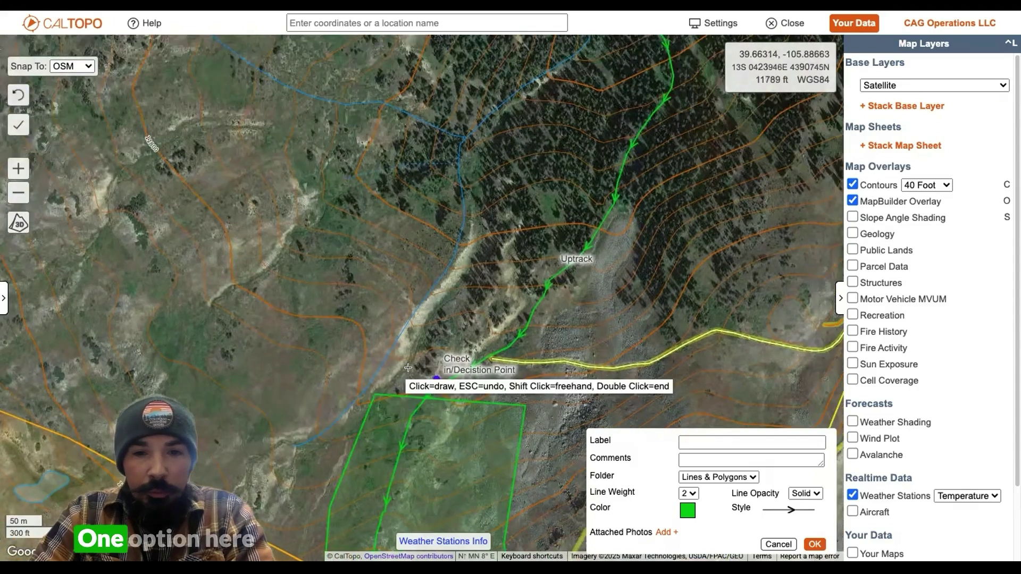
pyautogui.click(414, 368)
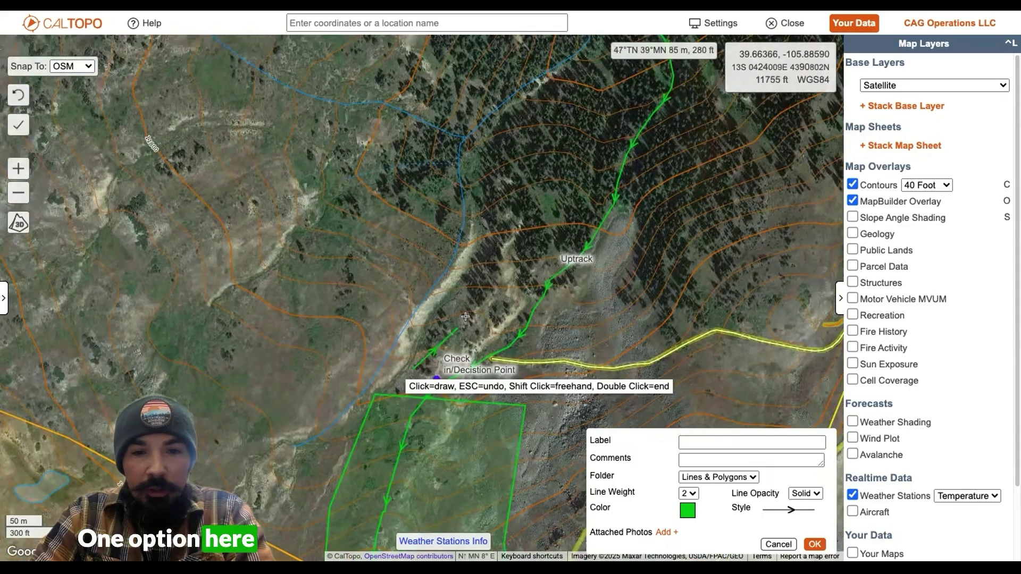
pyautogui.click(542, 228)
pyautogui.moveTo(469, 311); pyautogui.dragTo(454, 335)
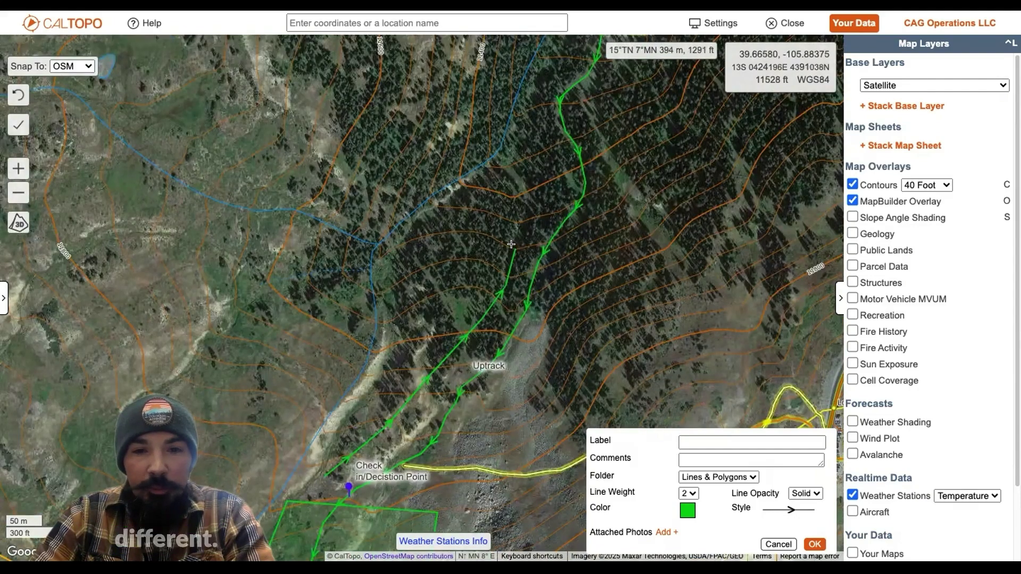
pyautogui.click(534, 213)
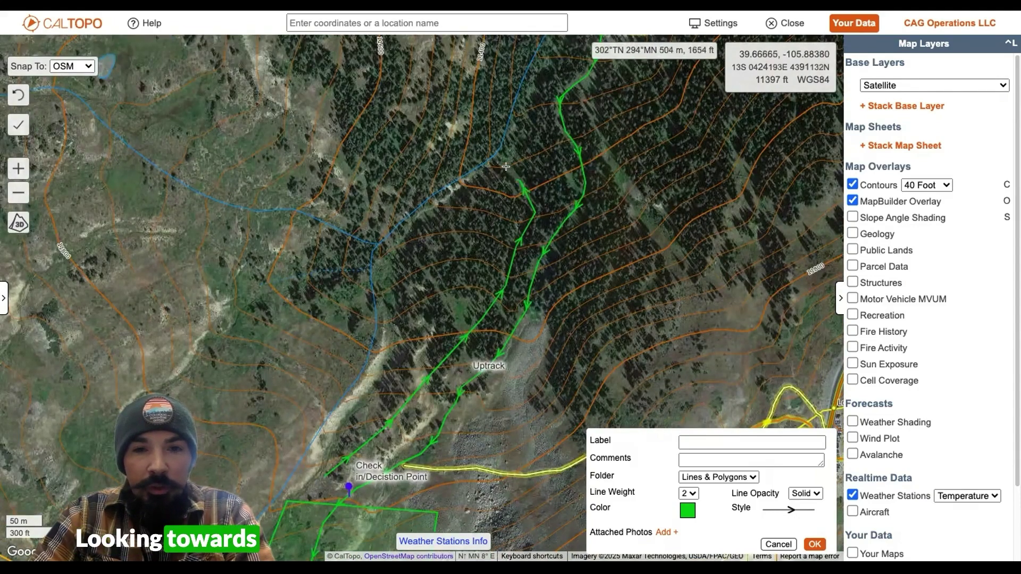
pyautogui.moveTo(500, 182); pyautogui.dragTo(490, 260)
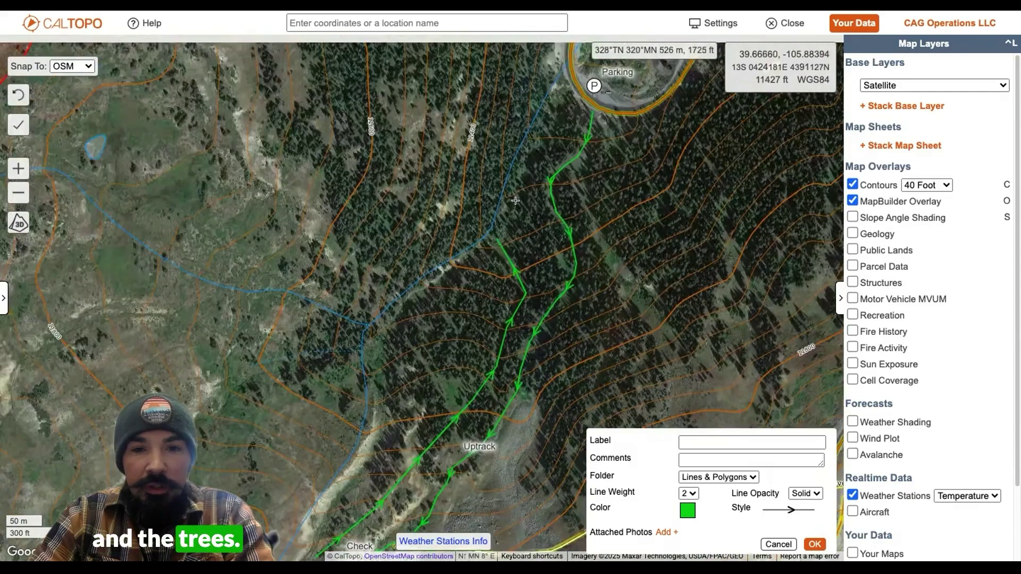
pyautogui.click(501, 240)
pyautogui.click(545, 146)
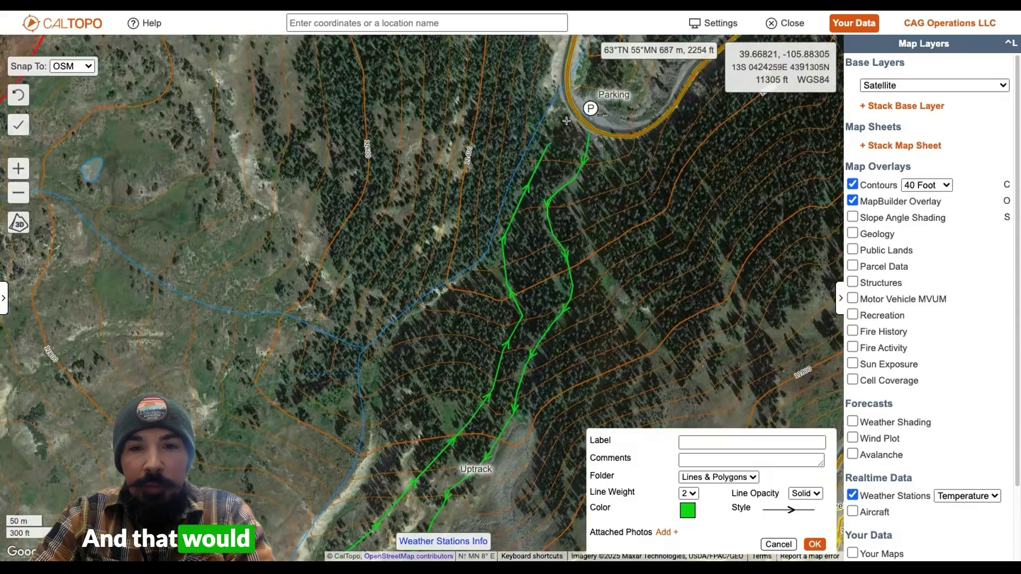
pyautogui.click(569, 124)
# Label the new descent line "Downtrack" and save it
pyautogui.click(711, 437)
pyautogui.write('D')
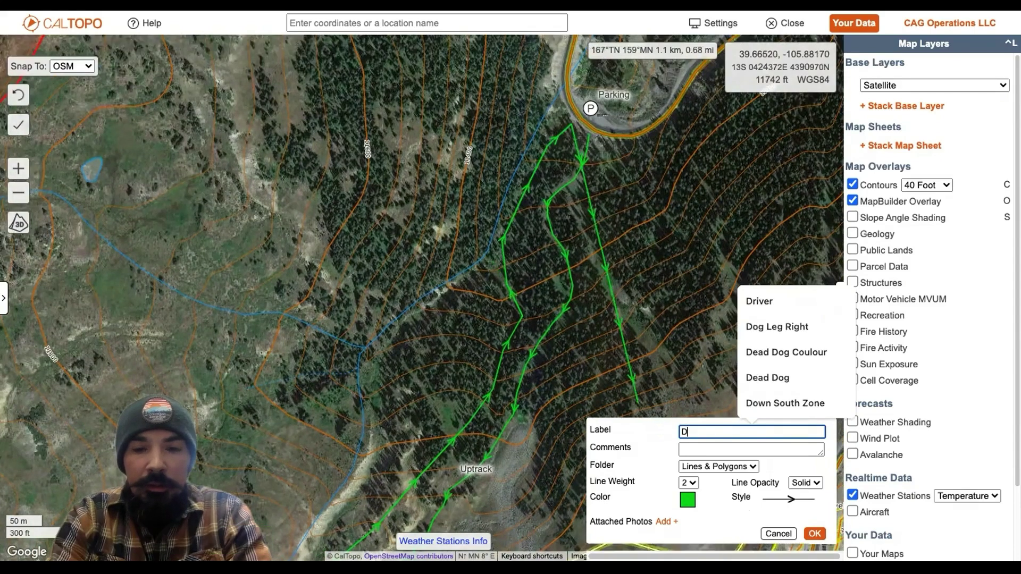
pyautogui.write('owntrack')
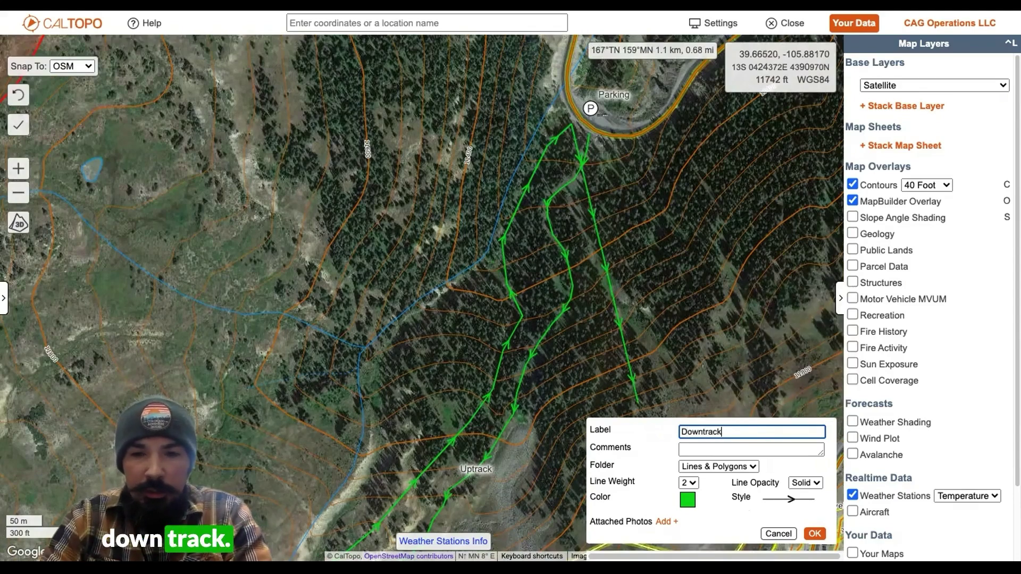
pyautogui.press('Return')
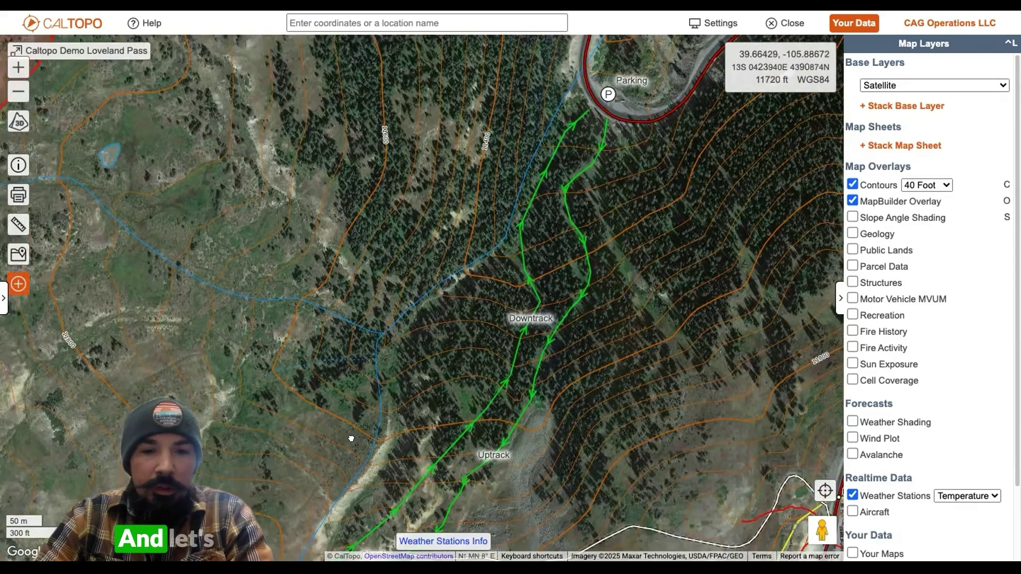
# Draw a second descent line from the open slope west of the decision point, across the creek, to join the first Downtrack
pyautogui.moveTo(350, 438); pyautogui.dragTo(453, 317)
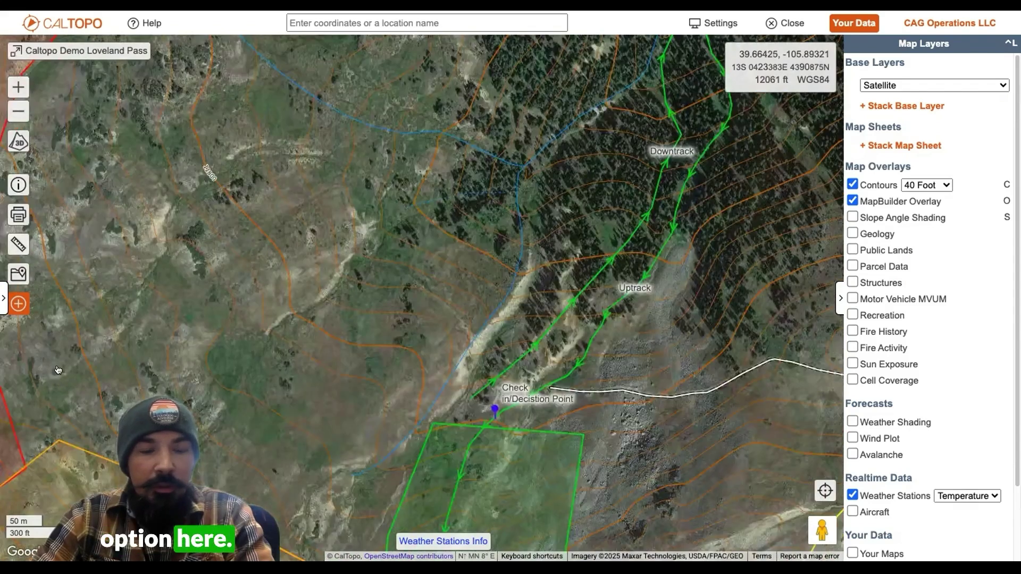
pyautogui.click(18, 304)
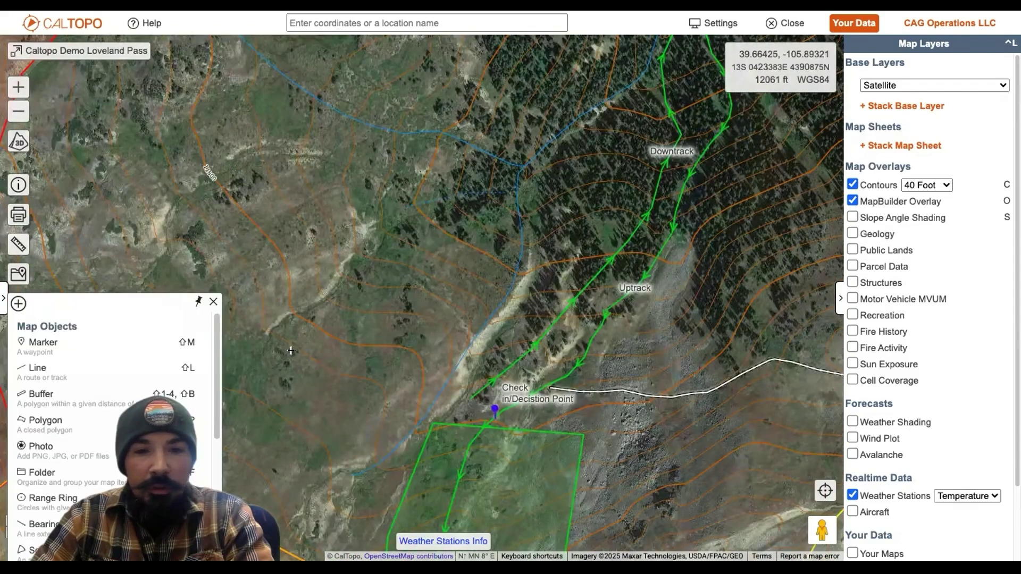
pyautogui.hotkey('shift', 'l')
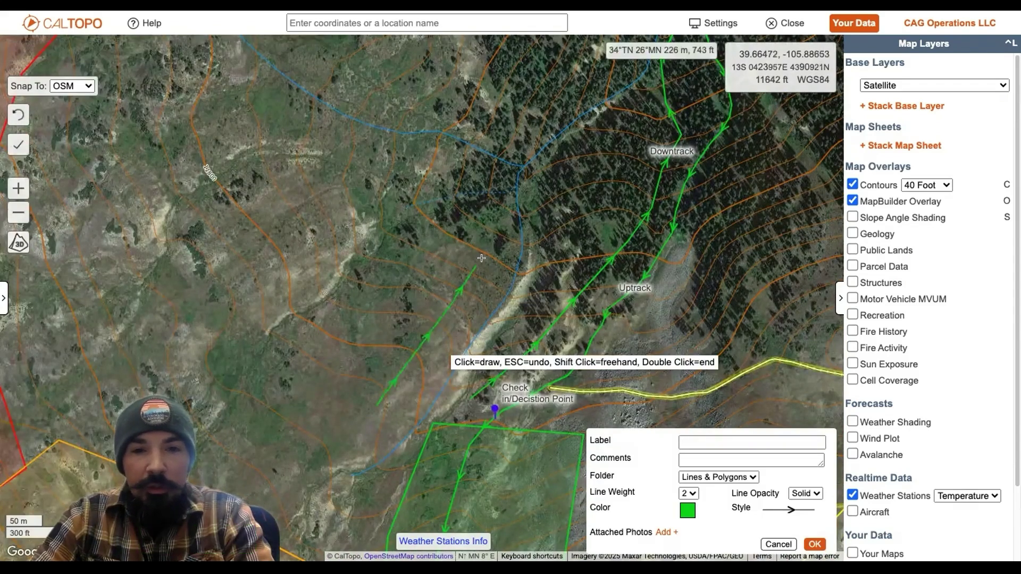
pyautogui.click(534, 191)
pyautogui.moveTo(492, 245); pyautogui.dragTo(377, 389)
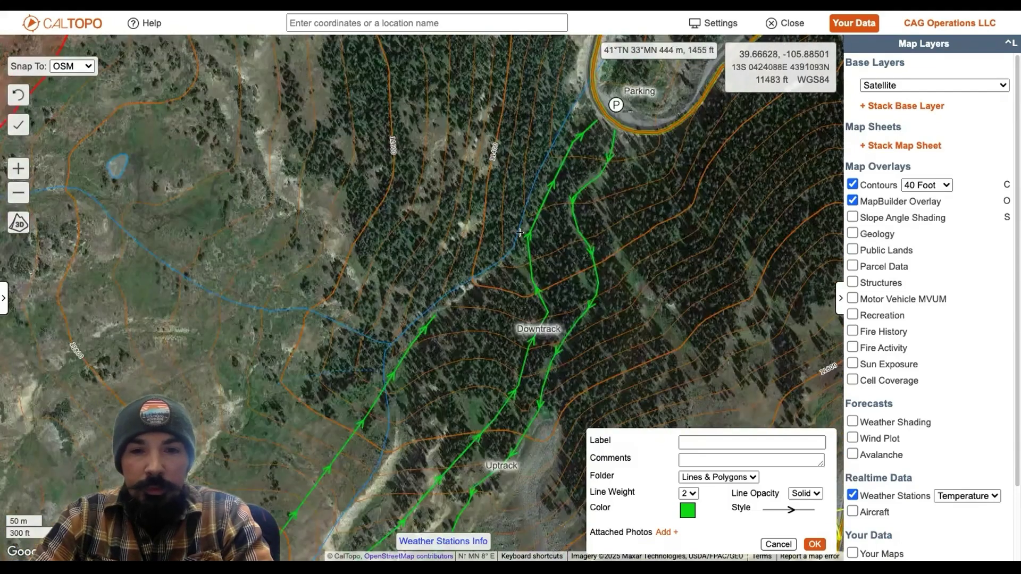
pyautogui.click(539, 191)
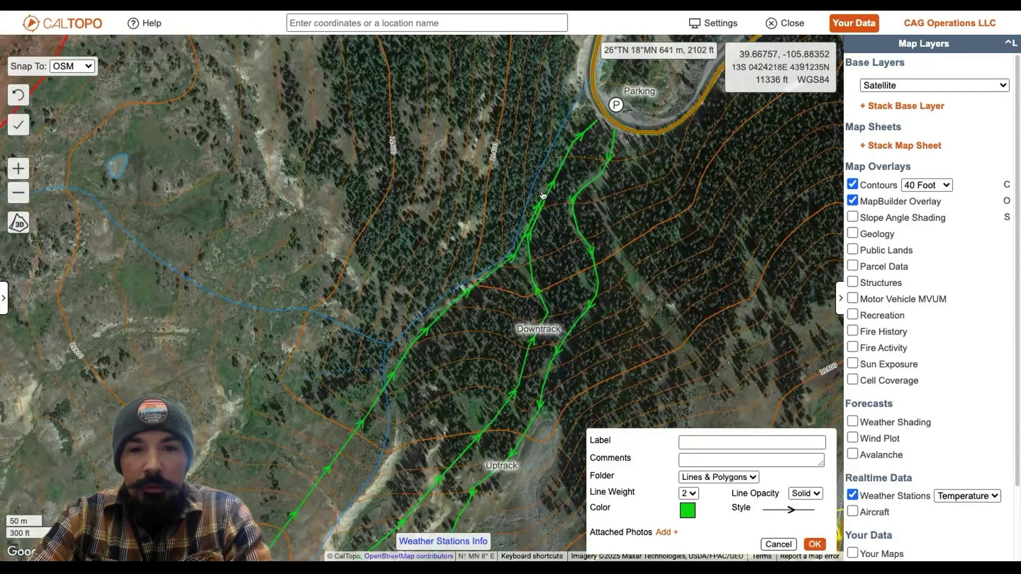
pyautogui.click(529, 234)
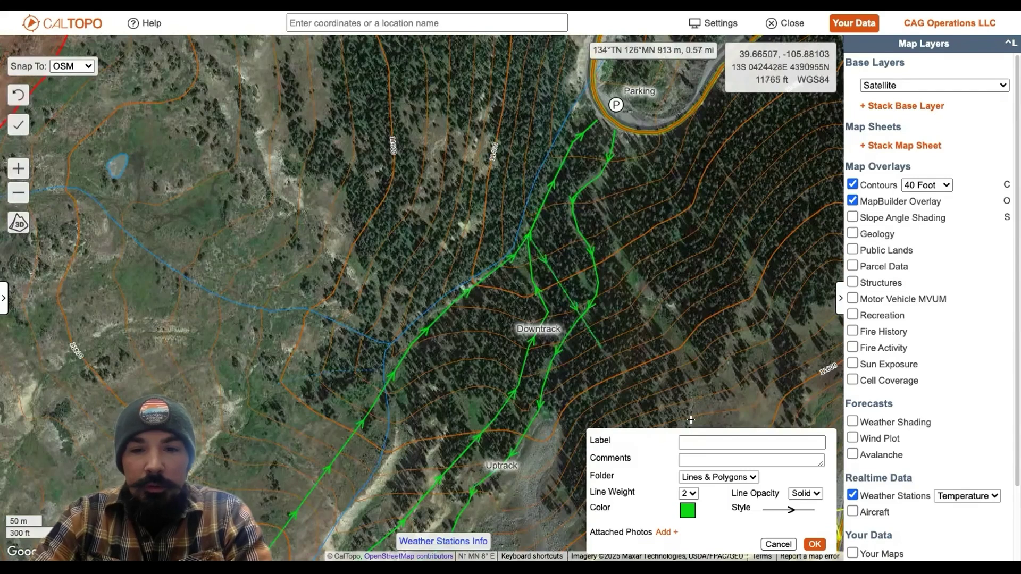
# Label the western descent line "Downtrack" as well and save it
pyautogui.click(698, 441)
pyautogui.write('Downtrack')
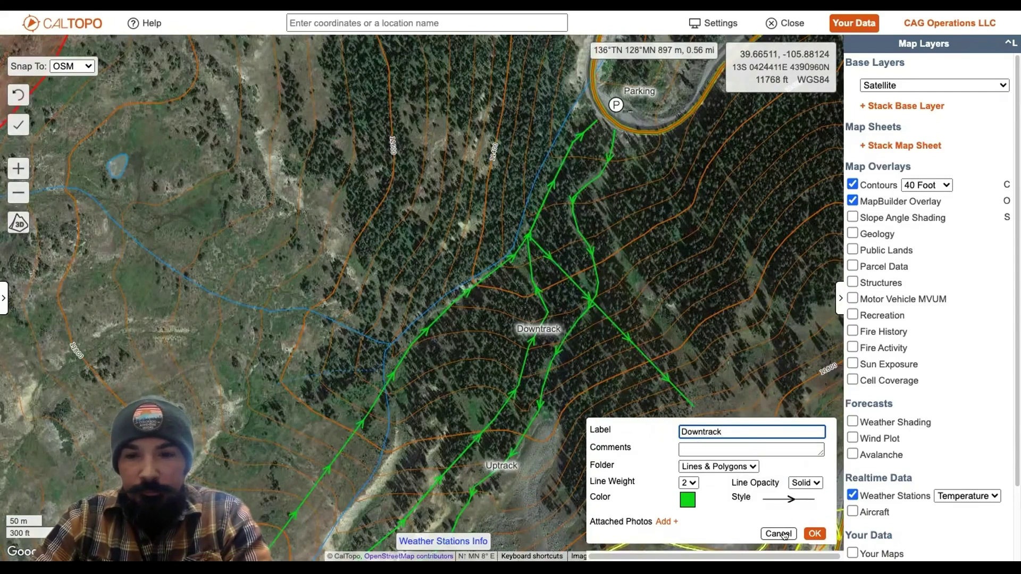
pyautogui.click(814, 533)
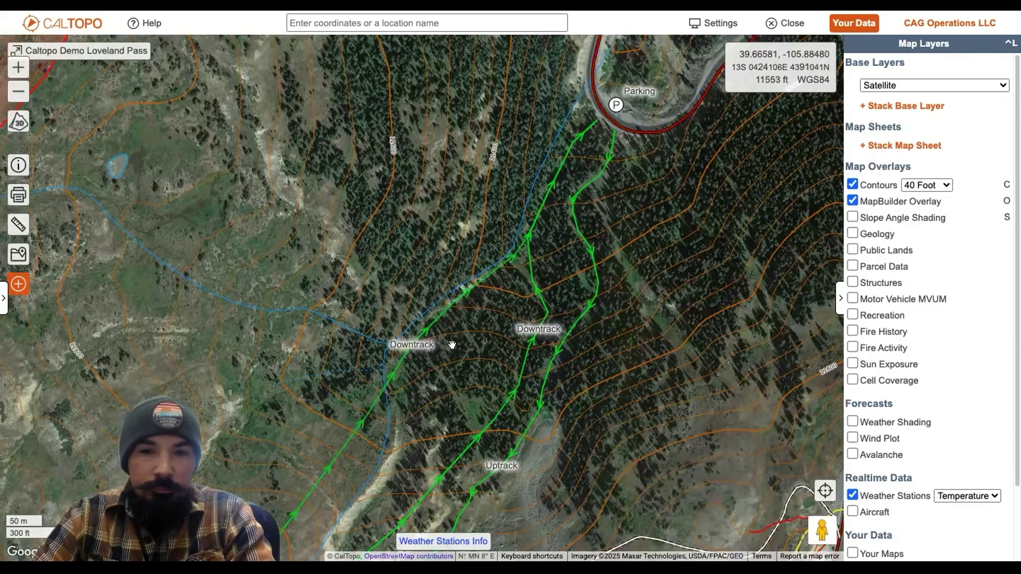
# Review the whole tour plan, from the parking, tracks and decision point to the closed terrain and both option areas
pyautogui.scroll(-2, 453, 345)
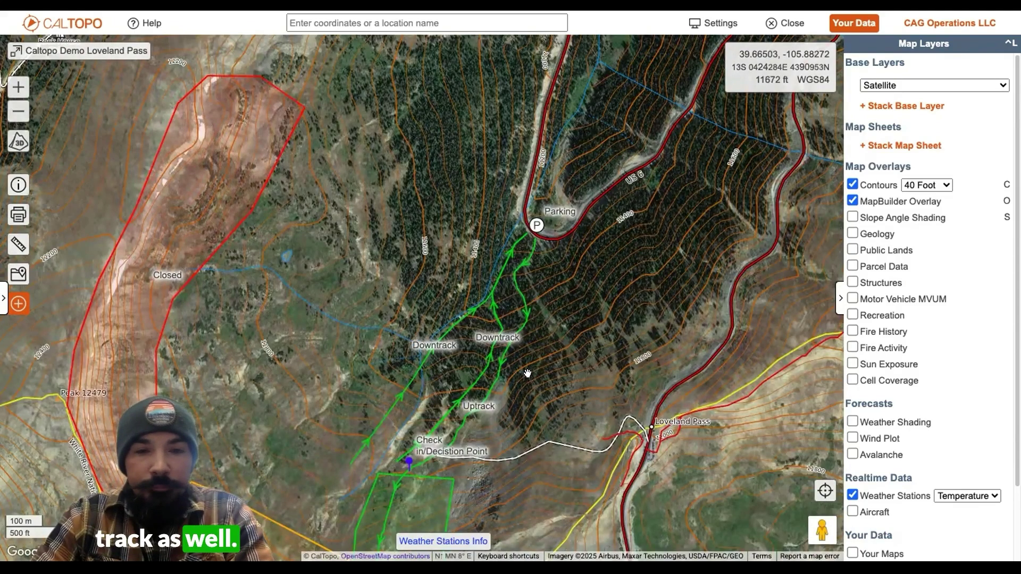
pyautogui.scroll(-2, 528, 371)
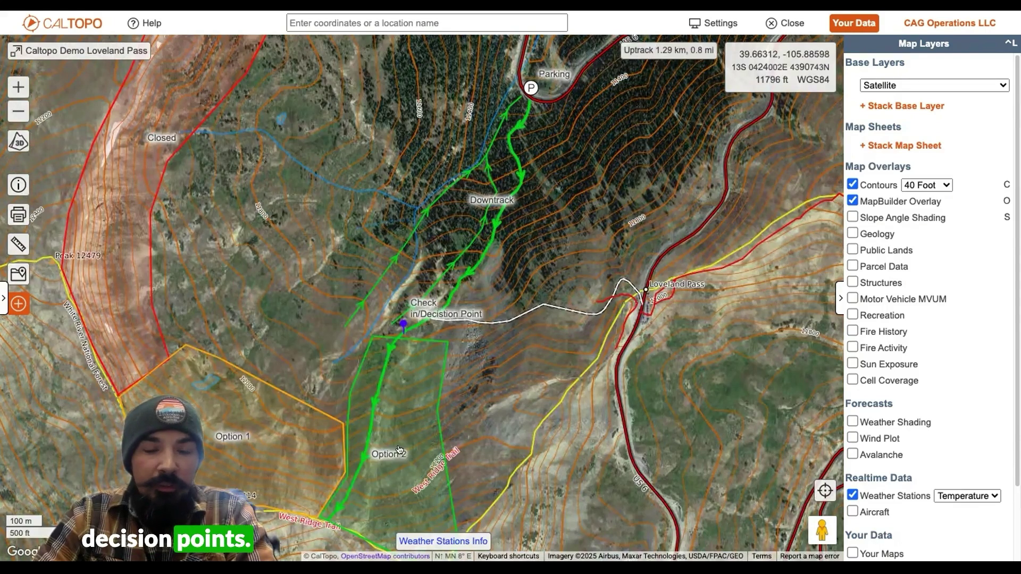
pyautogui.moveTo(408, 406); pyautogui.dragTo(416, 369)
pyautogui.moveTo(312, 306); pyautogui.dragTo(314, 346)
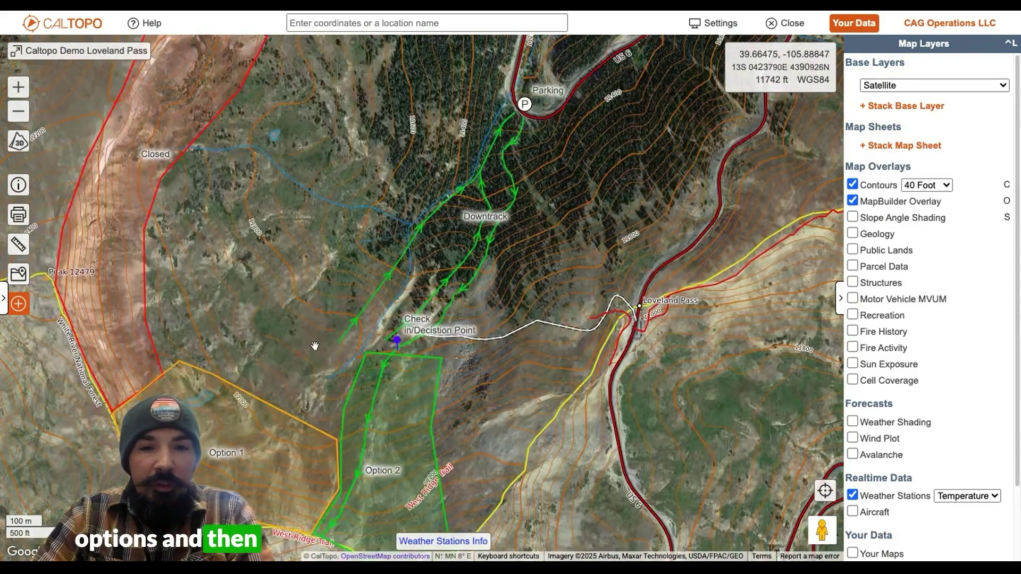
pyautogui.moveTo(496, 176); pyautogui.dragTo(496, 215)
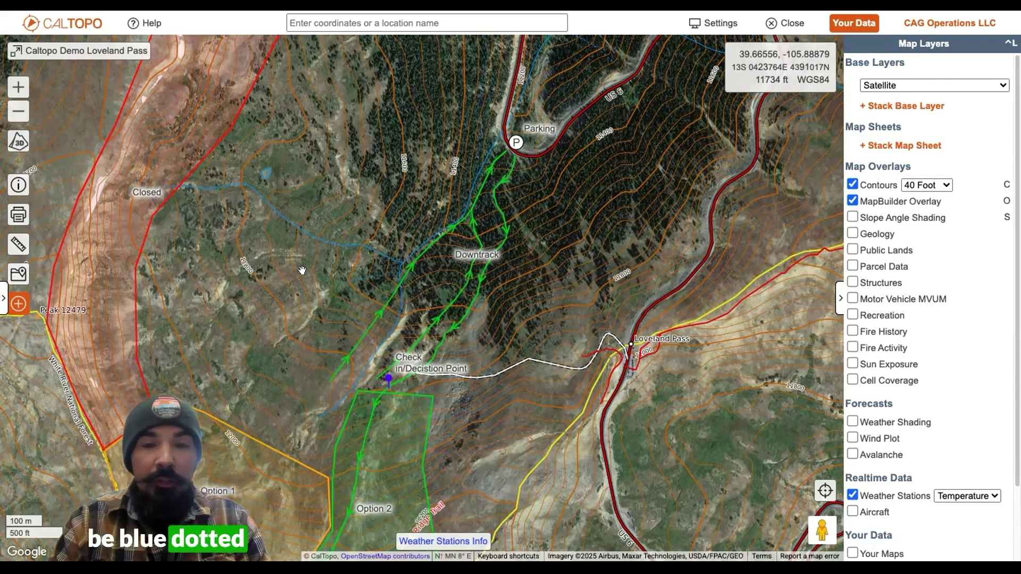
pyautogui.scroll(-1, 287, 282)
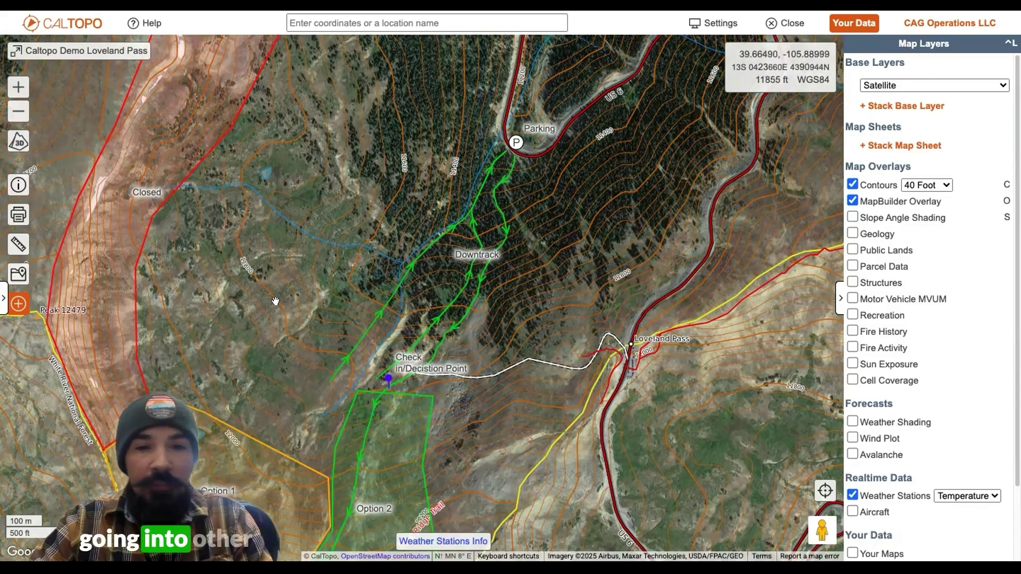
pyautogui.scroll(-2, 292, 297)
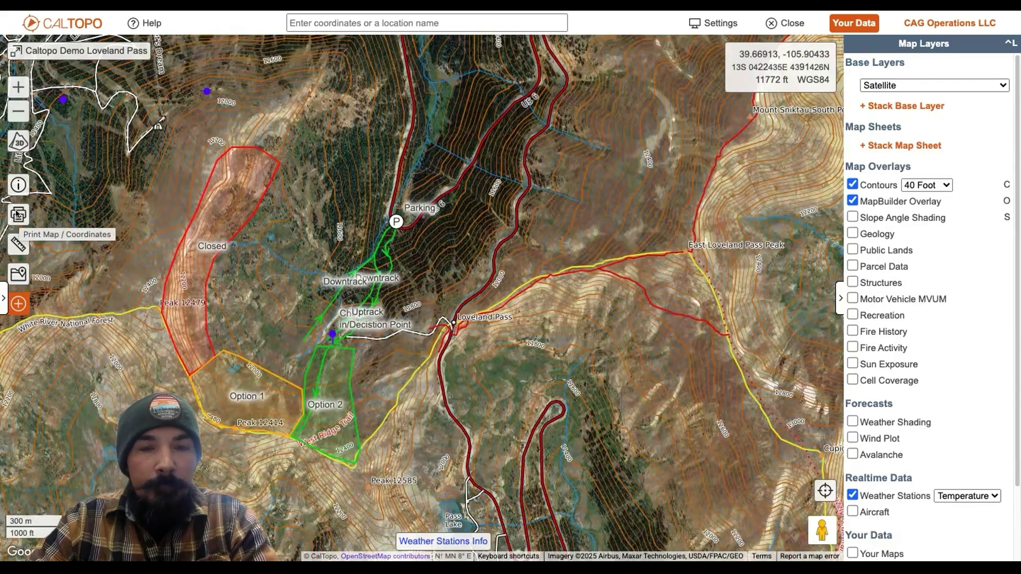
# Open the map's print setup and try landscape page orientation before returning it to portrait
pyautogui.click(17, 214)
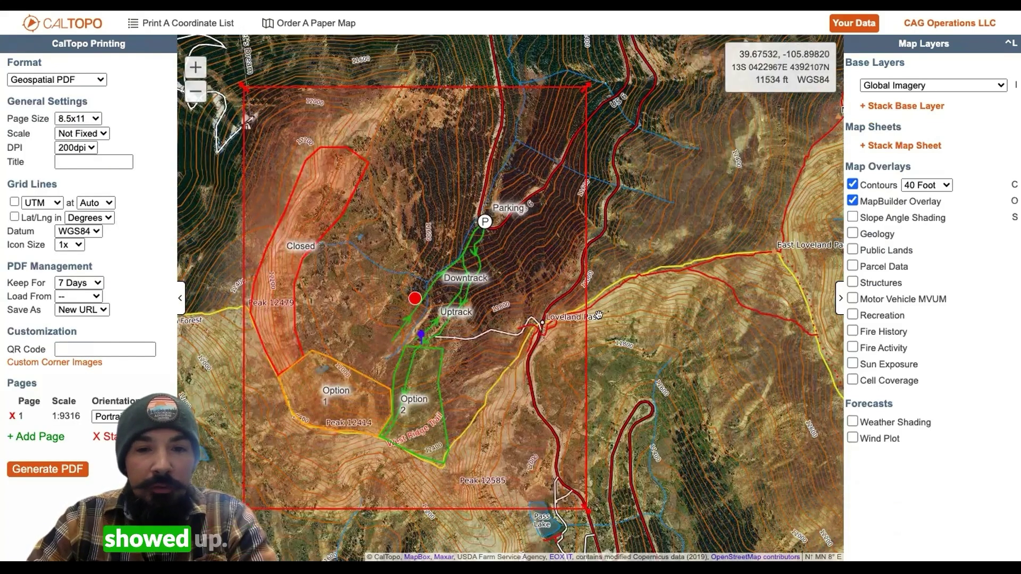
pyautogui.moveTo(656, 296); pyautogui.dragTo(713, 278)
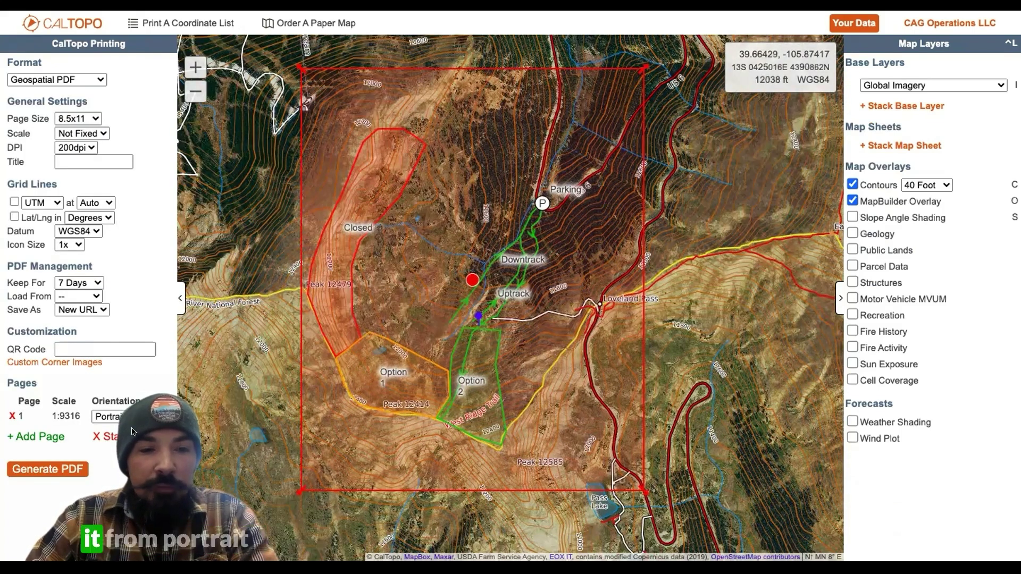
pyautogui.click(133, 435)
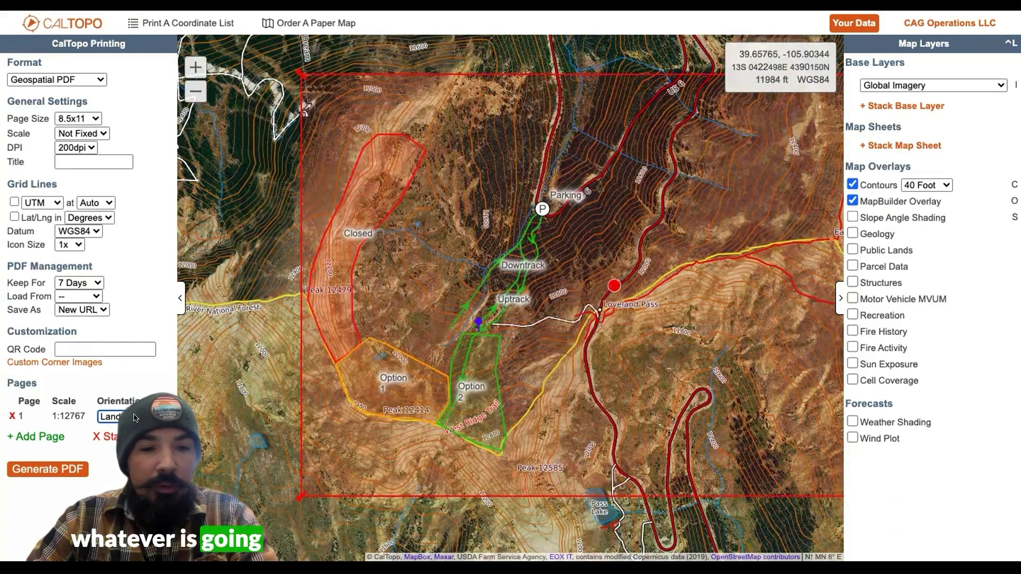
pyautogui.click(115, 416)
pyautogui.click(114, 426)
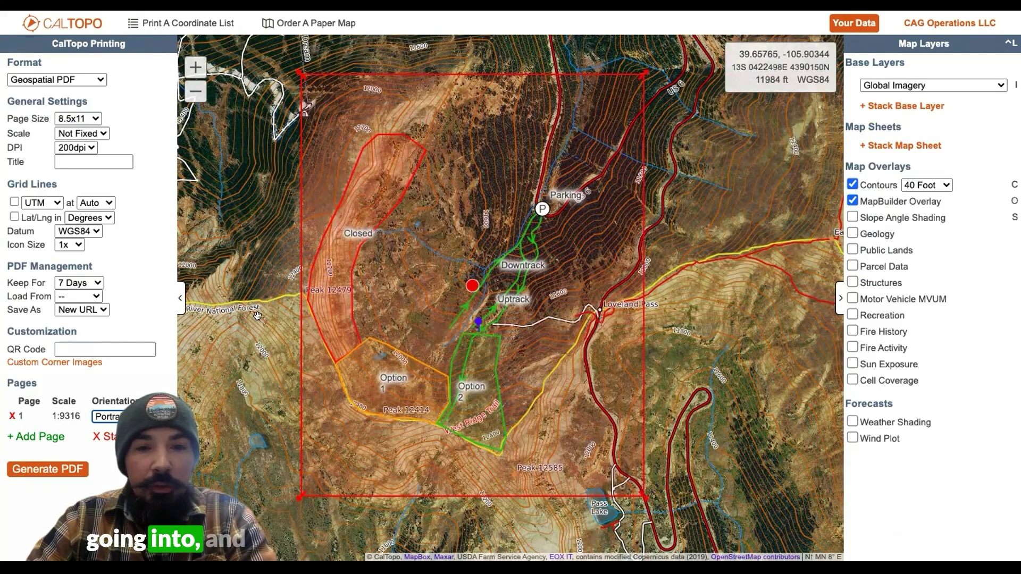
# Enlarge the print area slightly at its northwest corner and generate the 8.5x11 geospatial PDF
pyautogui.moveTo(296, 70); pyautogui.dragTo(287, 60)
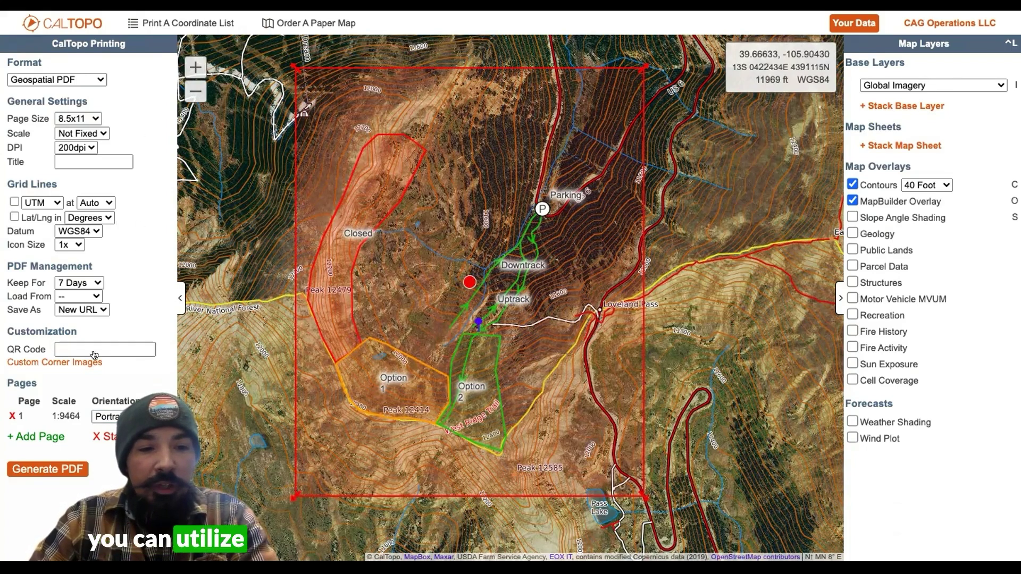
pyautogui.click(60, 468)
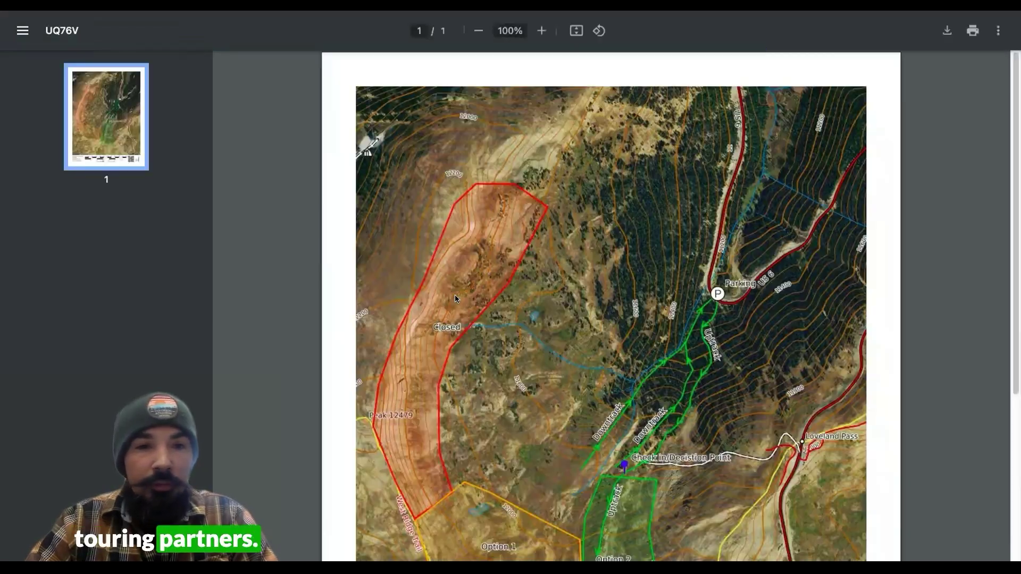
# Look through the generated PDF map, from the closed terrain and parking down to both option areas
pyautogui.scroll(-2, 446, 282)
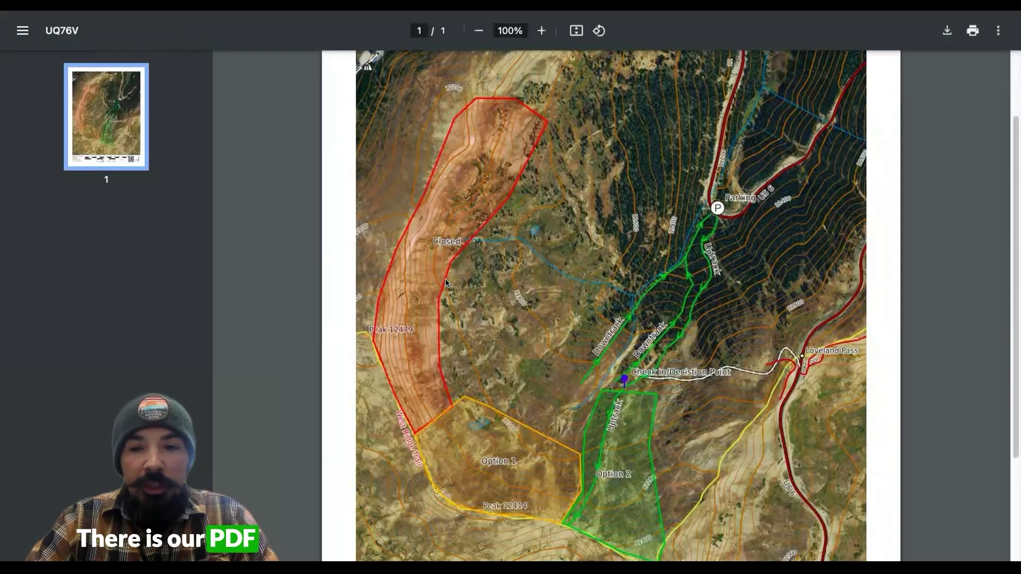
pyautogui.scroll(-3, 445, 283)
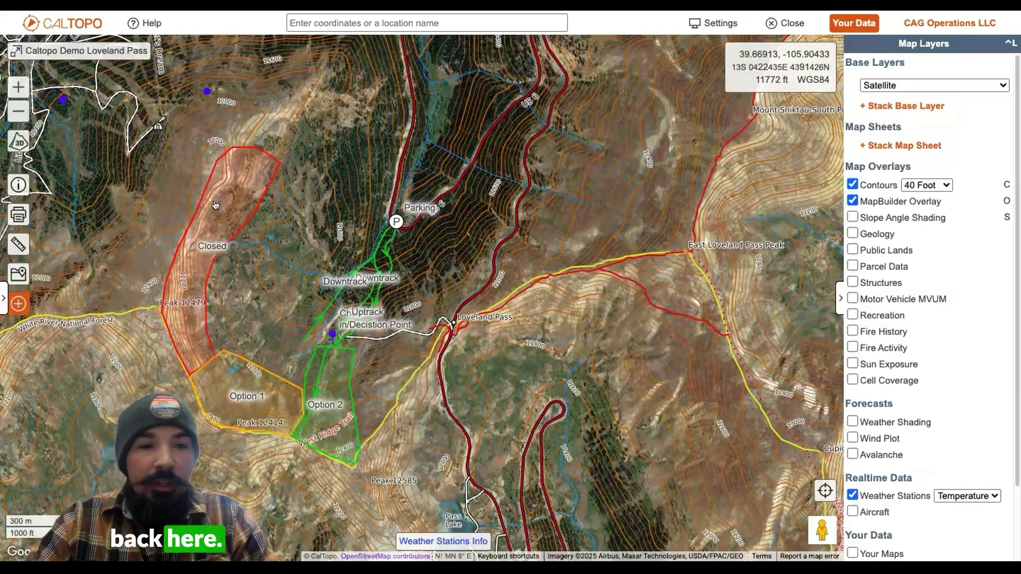
# Open the map's sharing settings and create a shareable link with Update access
pyautogui.click(18, 185)
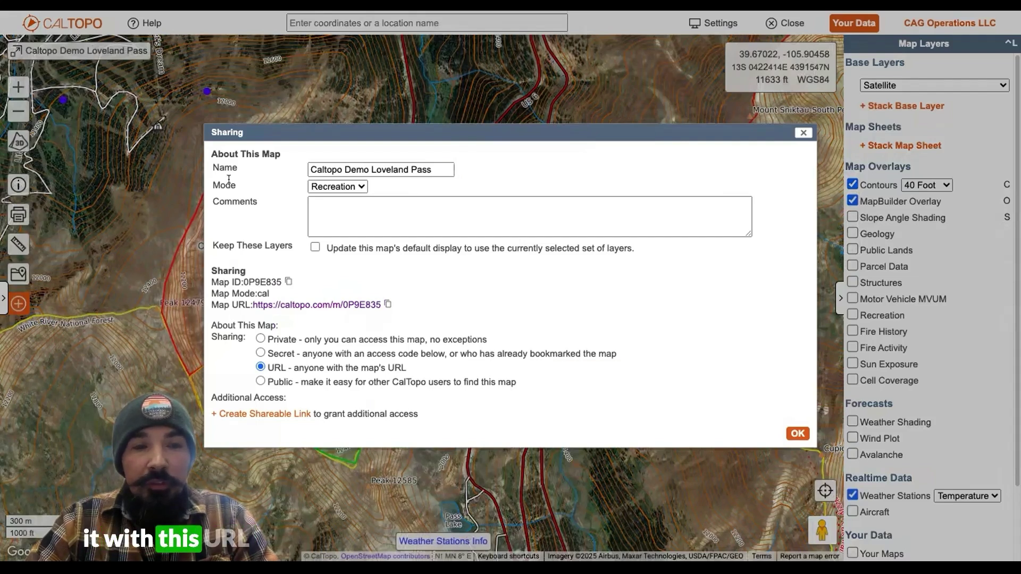
pyautogui.click(289, 412)
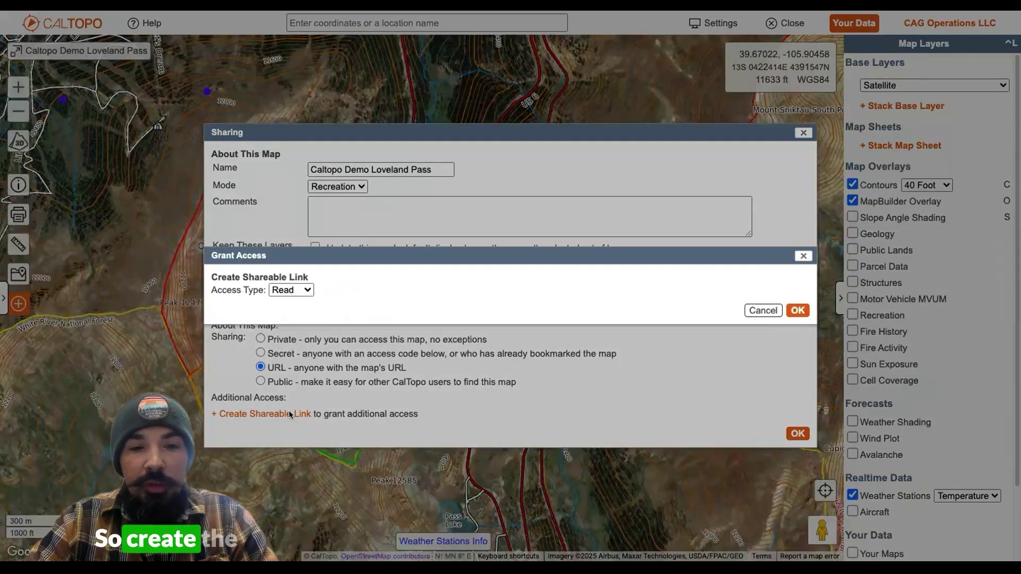
pyautogui.click(306, 291)
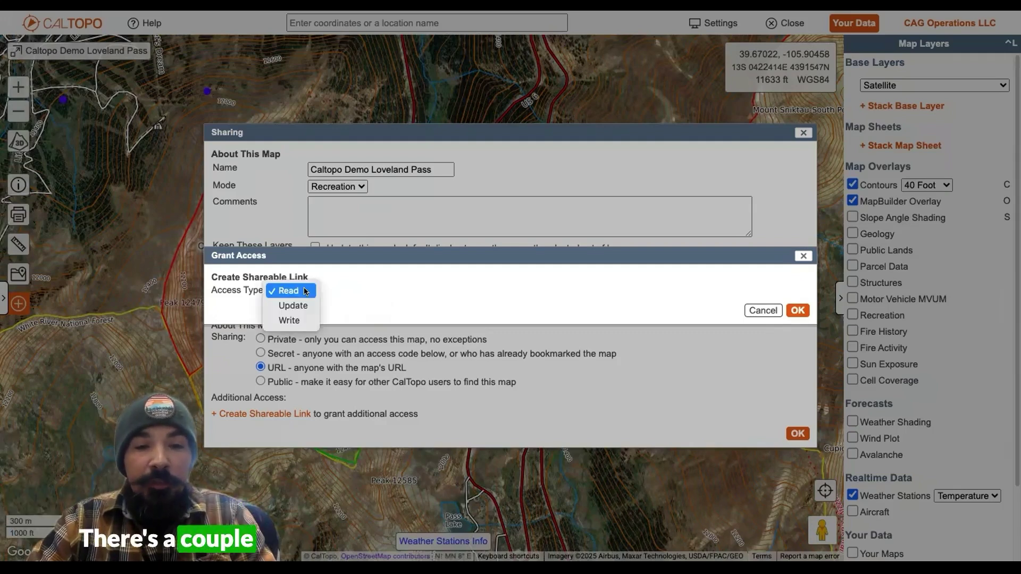
pyautogui.click(300, 302)
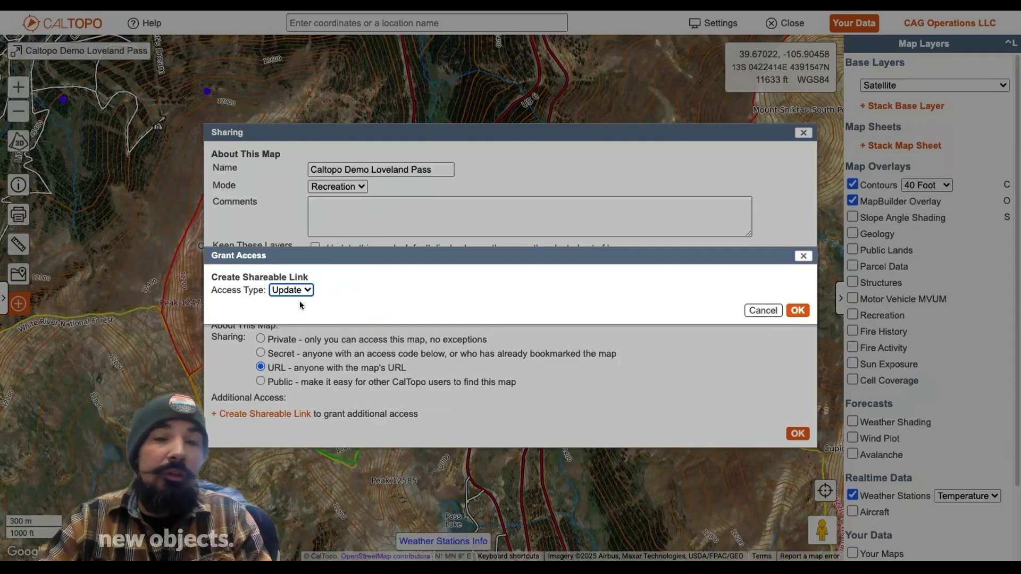
pyautogui.click(301, 291)
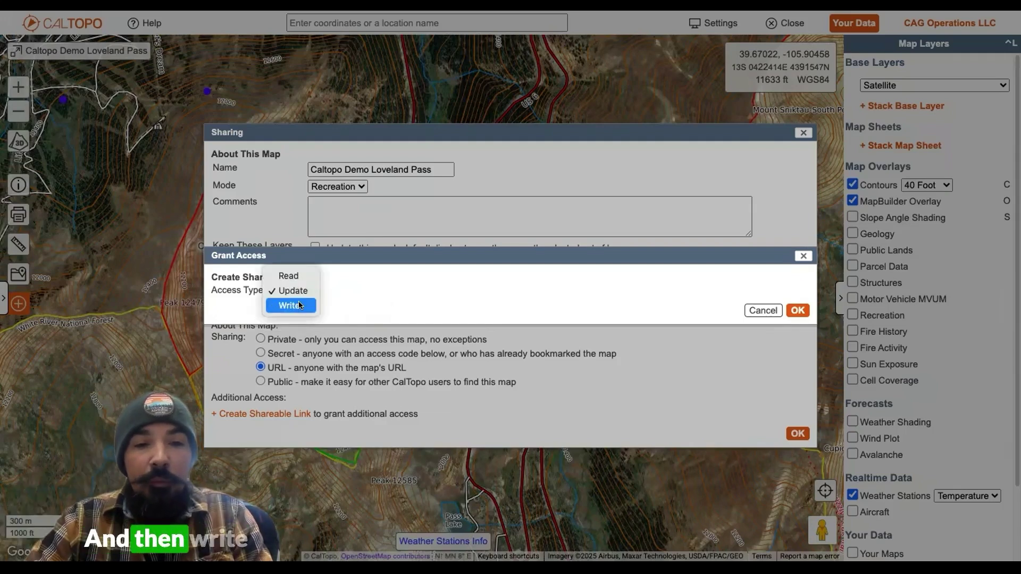
pyautogui.click(290, 306)
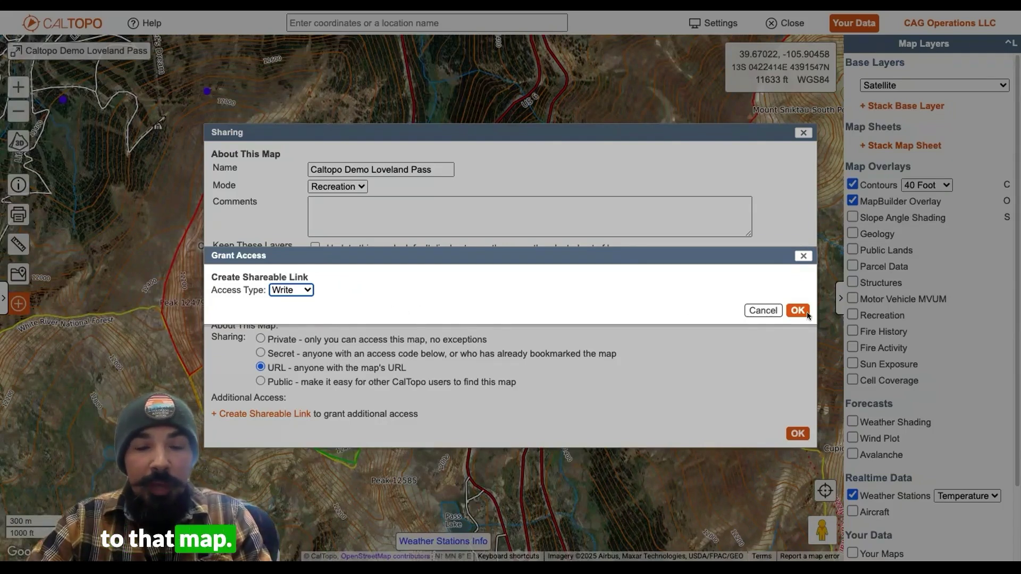
pyautogui.click(299, 292)
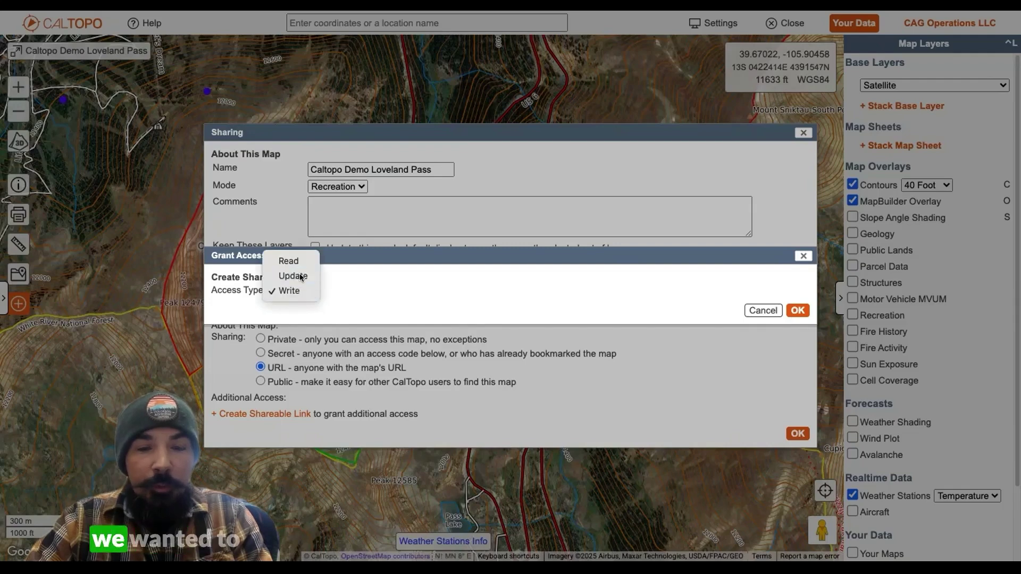
pyautogui.click(293, 276)
pyautogui.click(797, 310)
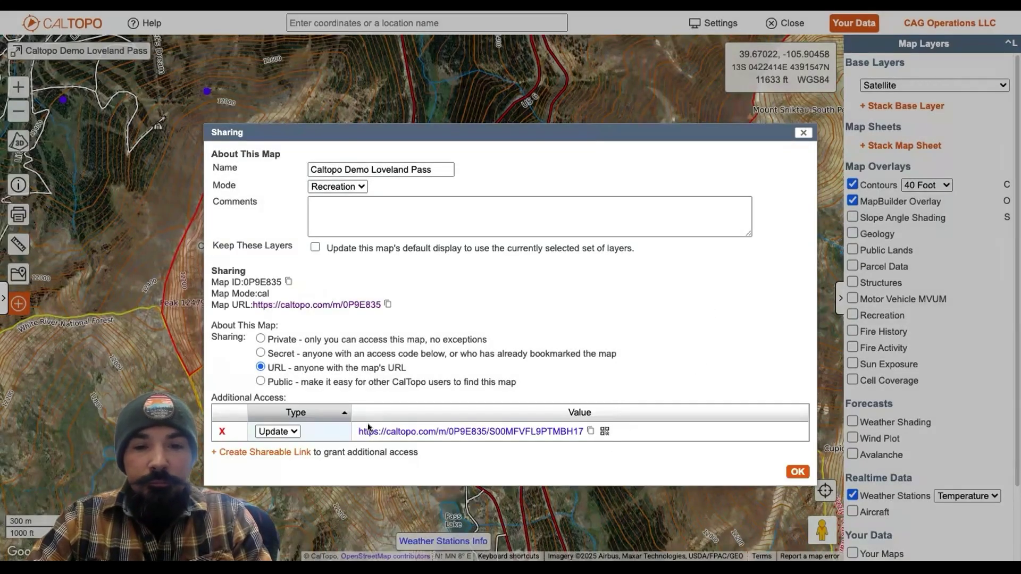
# View the QR code of the Update link, and close it and the sharing settings
pyautogui.click(604, 432)
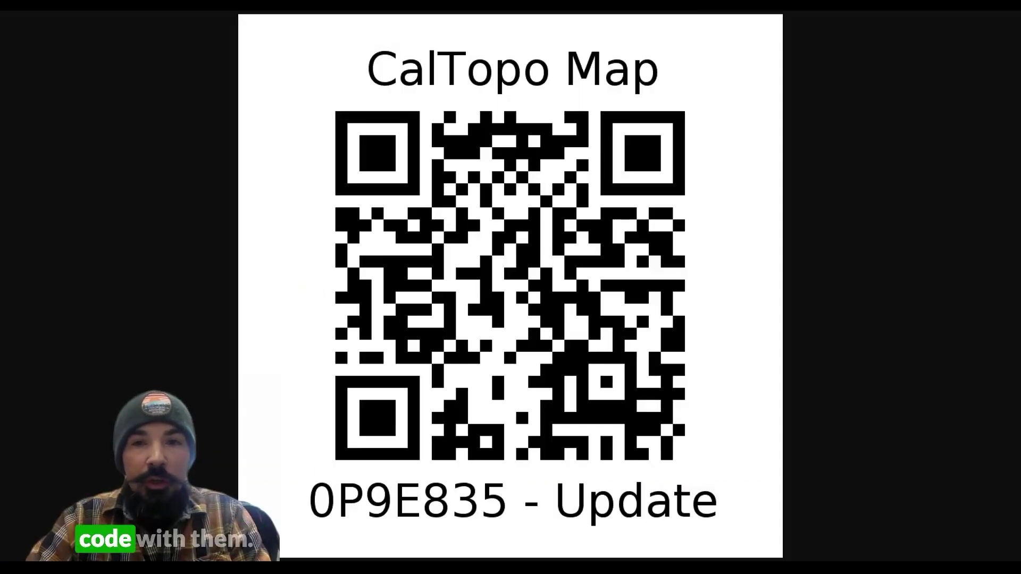
pyautogui.press('super+w')
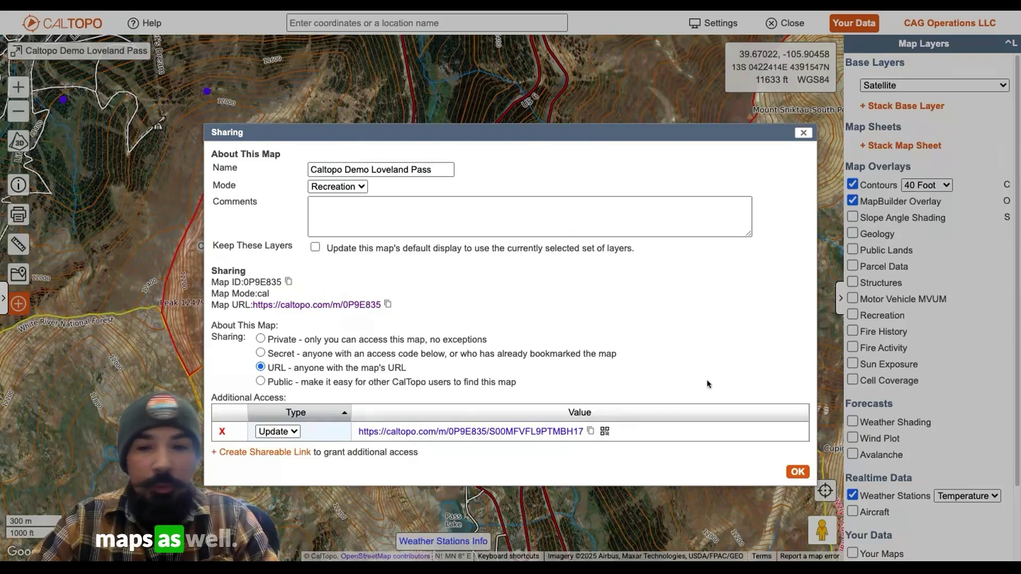
pyautogui.click(802, 133)
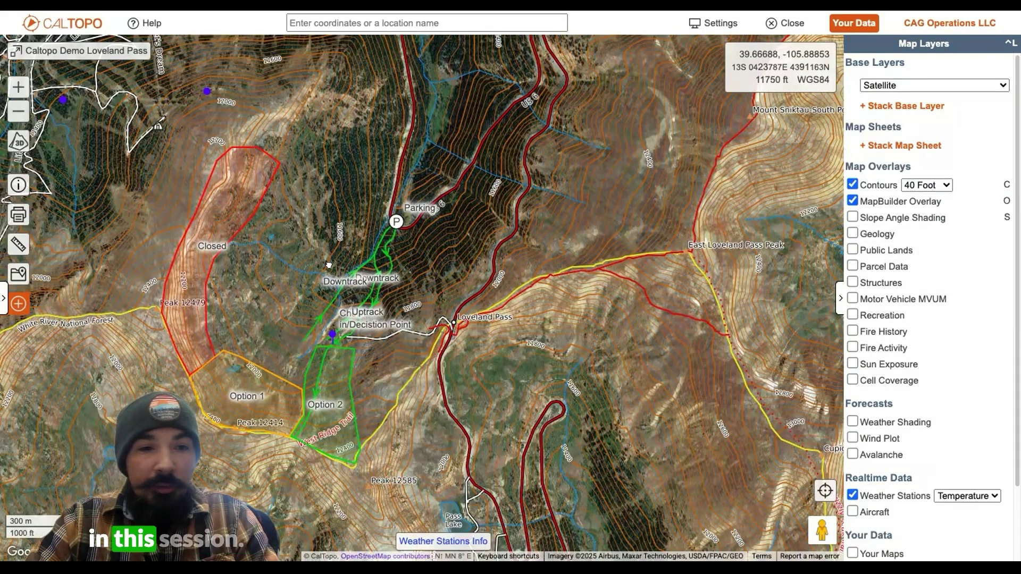
# Show the map in 3D and examine the tour from the north, covering the parking, tracks, decision point, option areas and closed terrain
pyautogui.moveTo(306, 258); pyautogui.dragTo(338, 268)
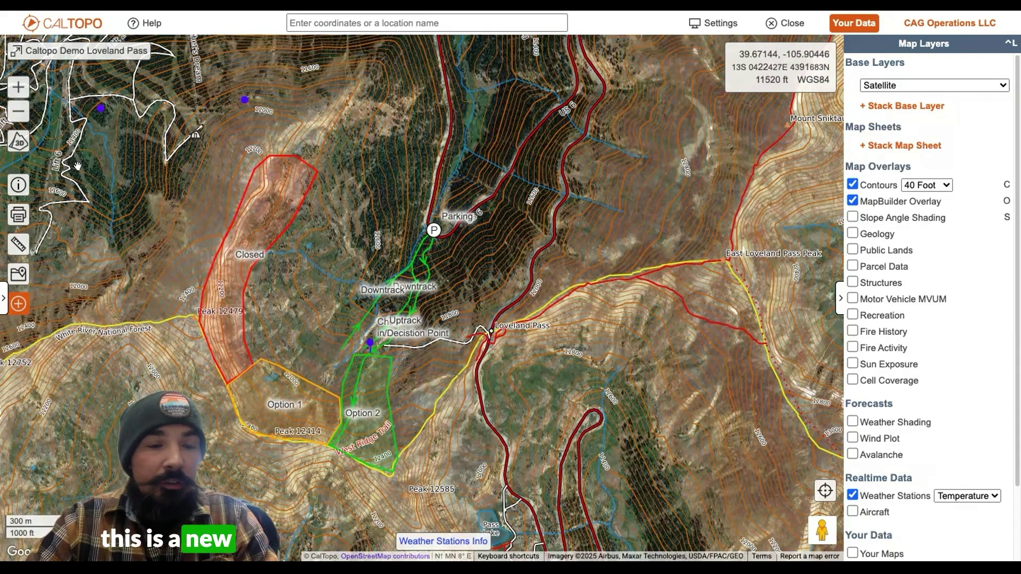
pyautogui.click(16, 143)
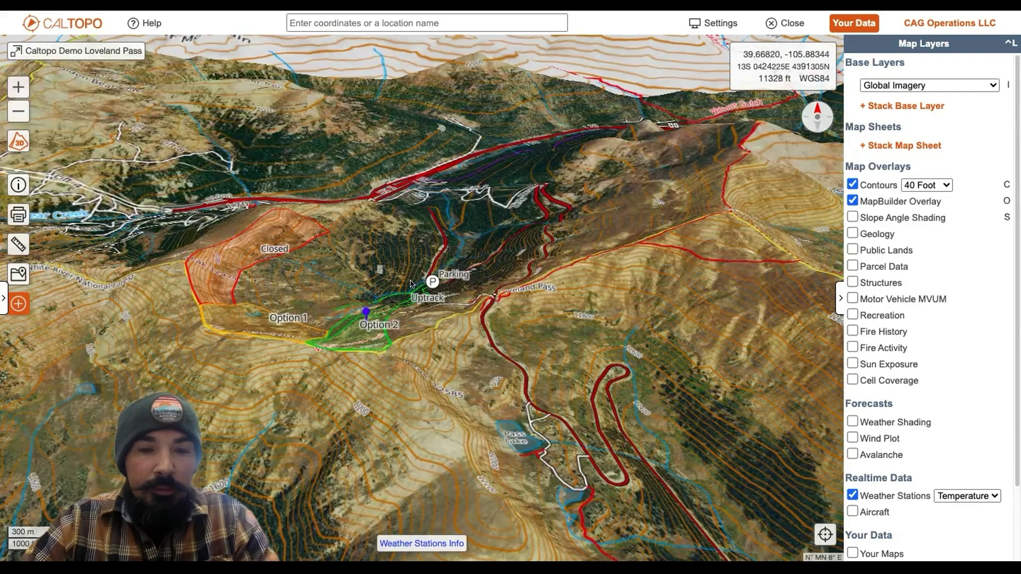
pyautogui.moveTo(411, 284); pyautogui.dragTo(396, 289)
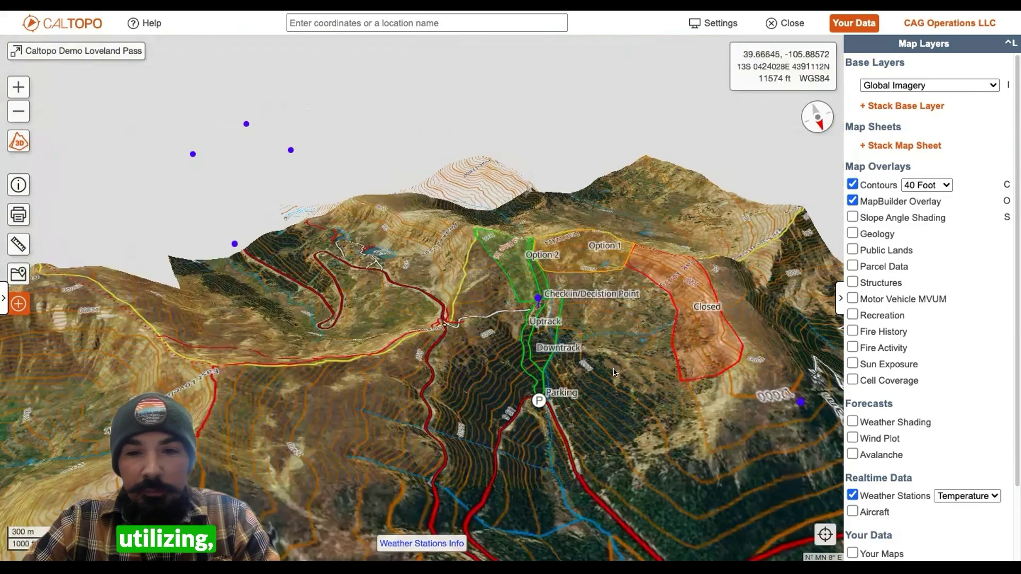
pyautogui.scroll(2, 597, 364)
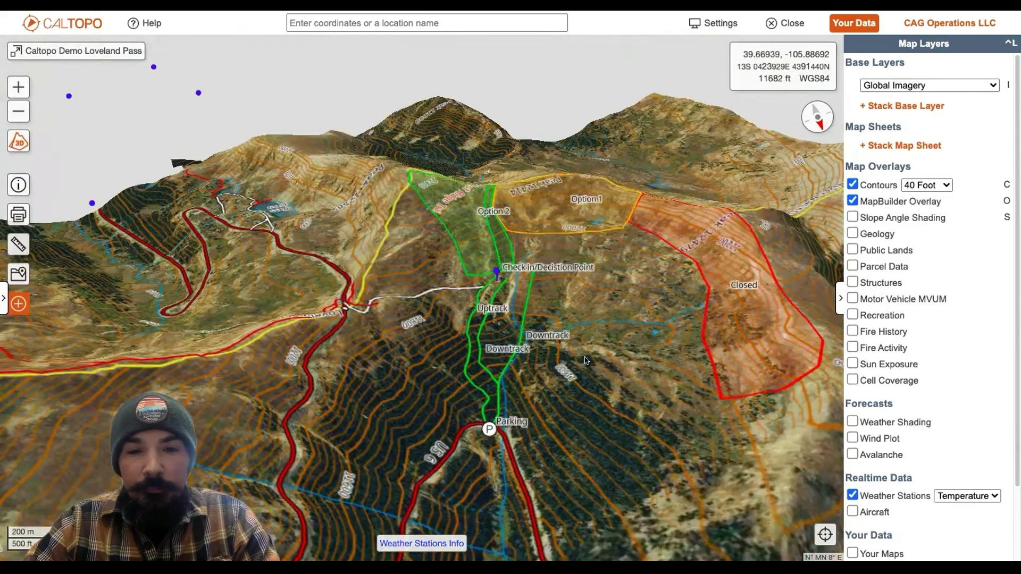
pyautogui.scroll(3, 587, 360)
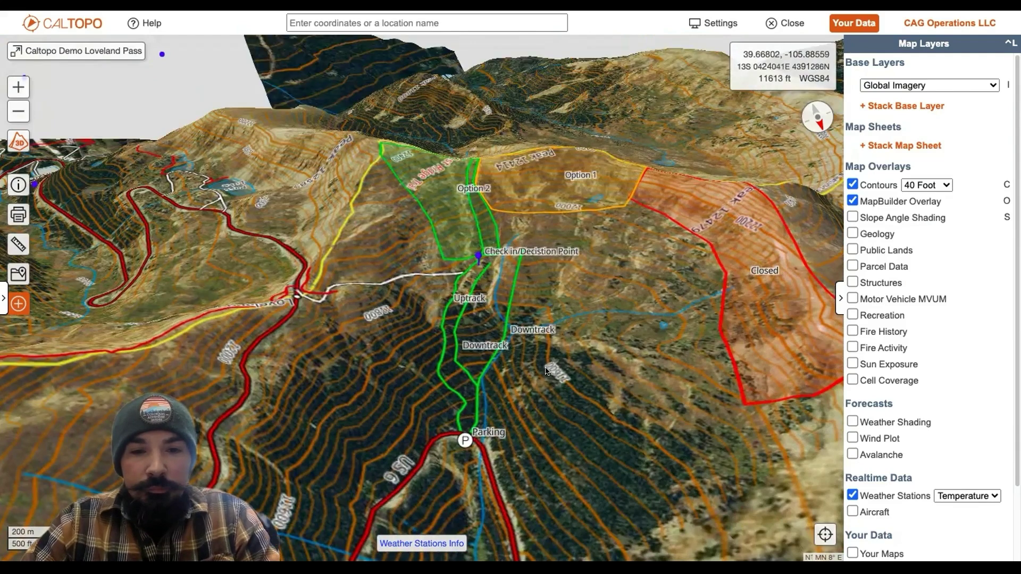
pyautogui.scroll(-1, 546, 370)
pyautogui.scroll(-1, 589, 370)
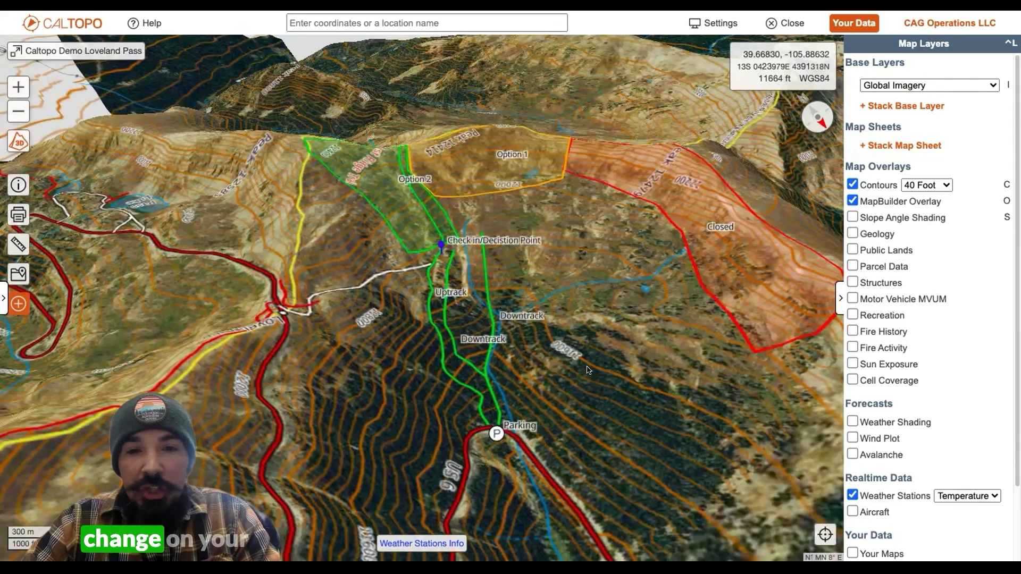
pyautogui.scroll(1, 587, 368)
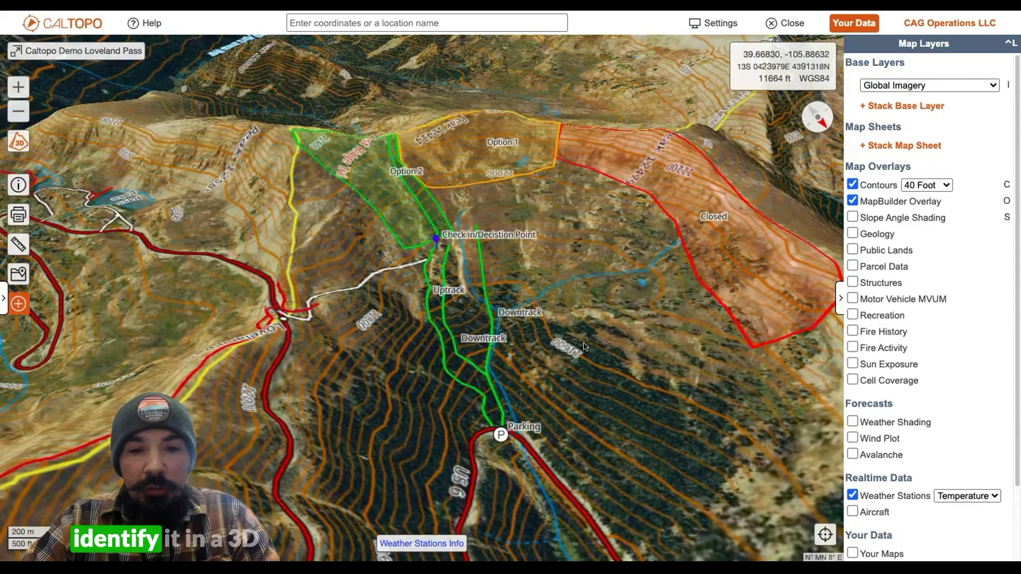
pyautogui.scroll(-1, 480, 404)
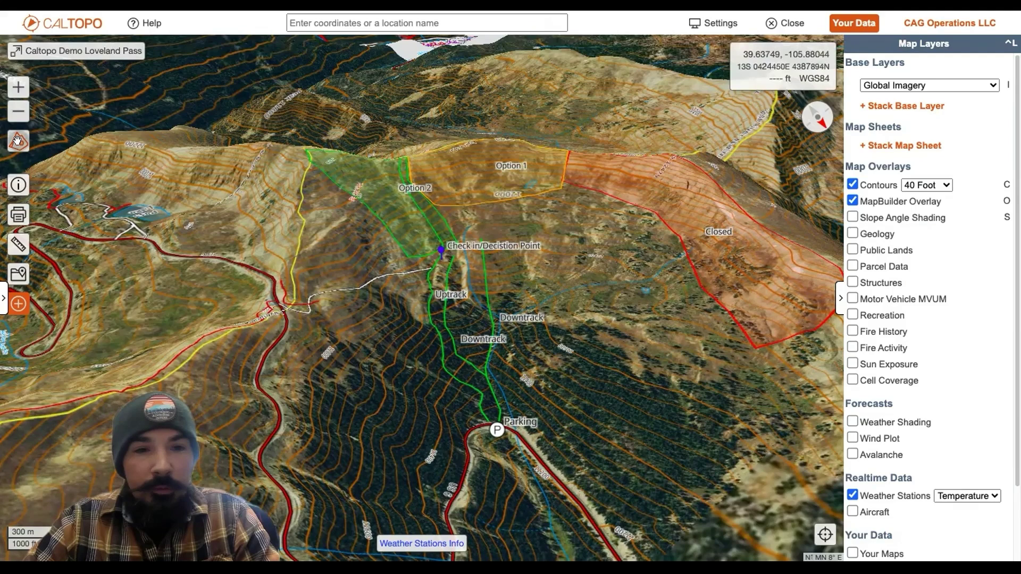
# Return the map to the flat 2D view showing the whole tour area around Loveland Pass
pyautogui.click(18, 141)
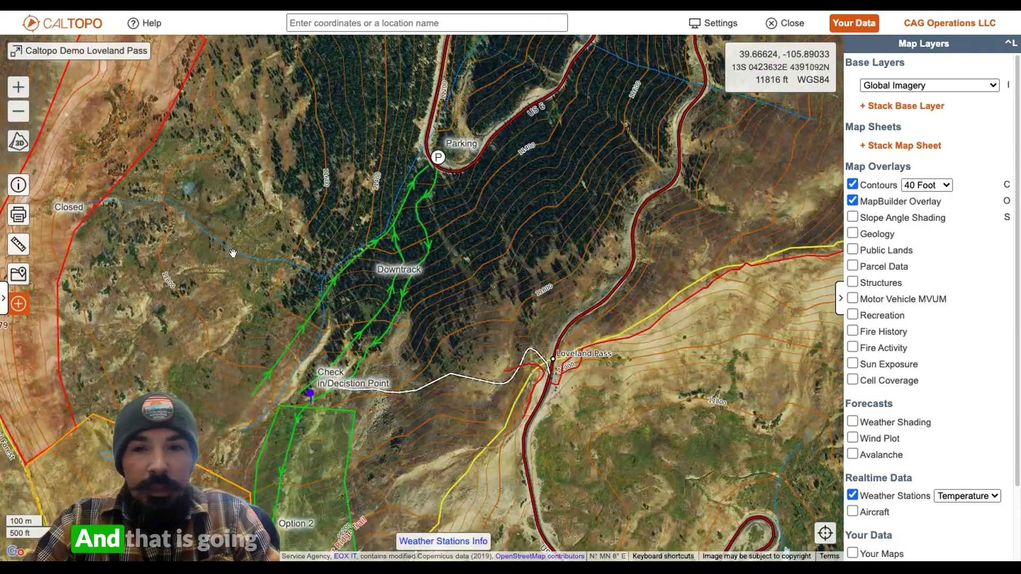
pyautogui.scroll(-1, 220, 247)
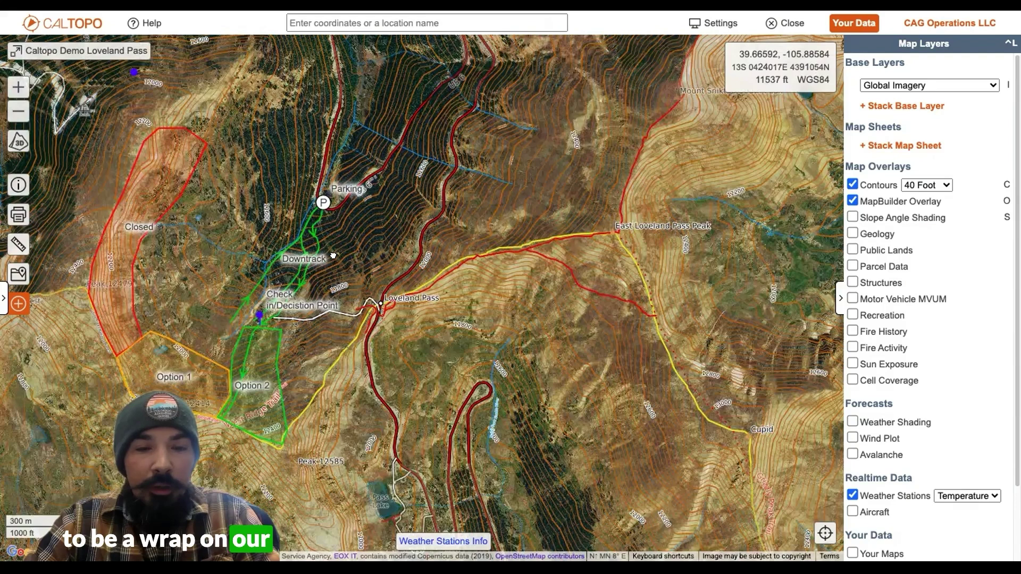
pyautogui.moveTo(346, 260); pyautogui.dragTo(360, 265)
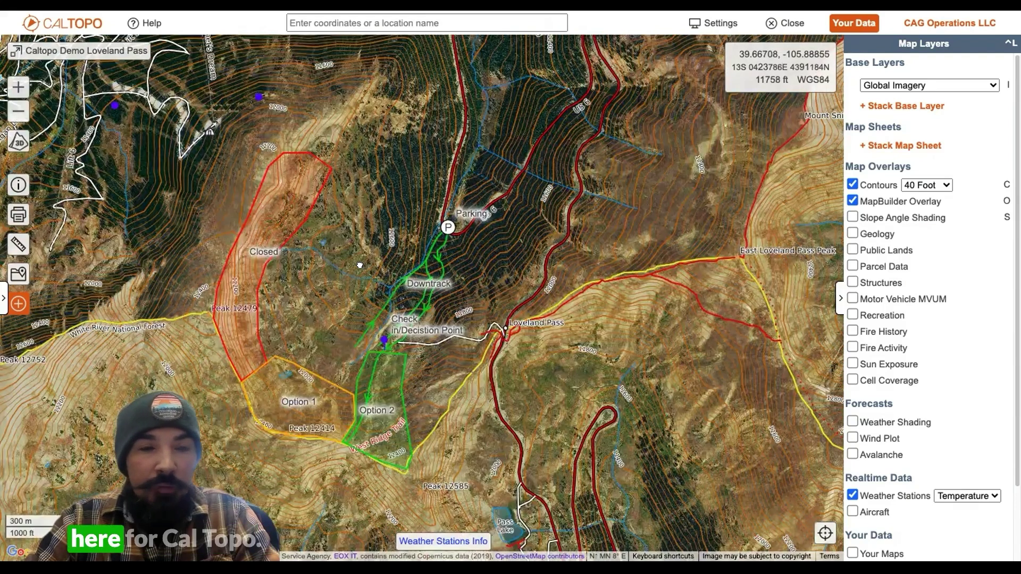